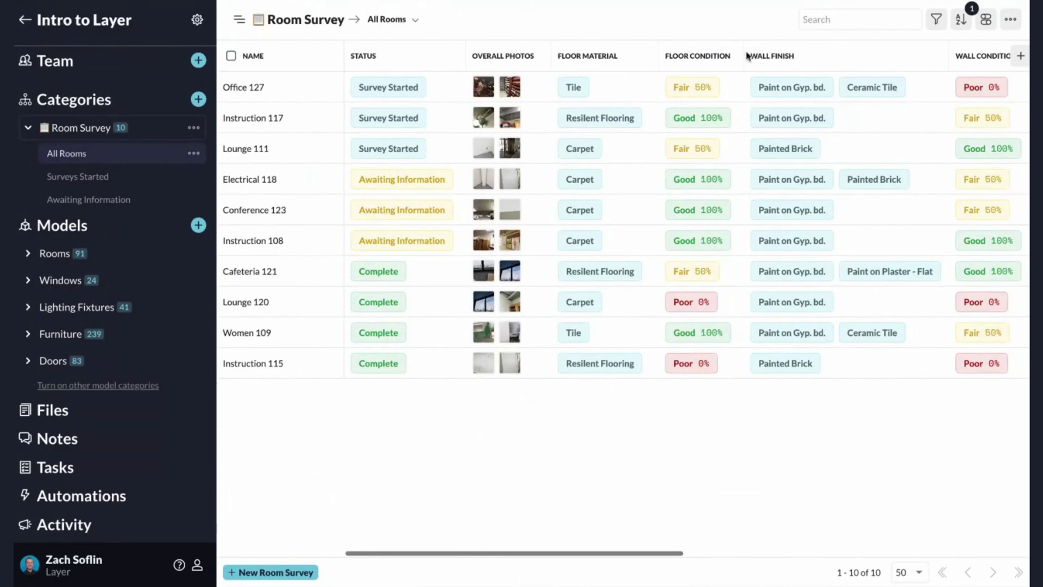
Browse the Layer and Company template lists for creating a new category, then close them without applying a template
{"action": "left_click", "coordinate": [28, 131]}
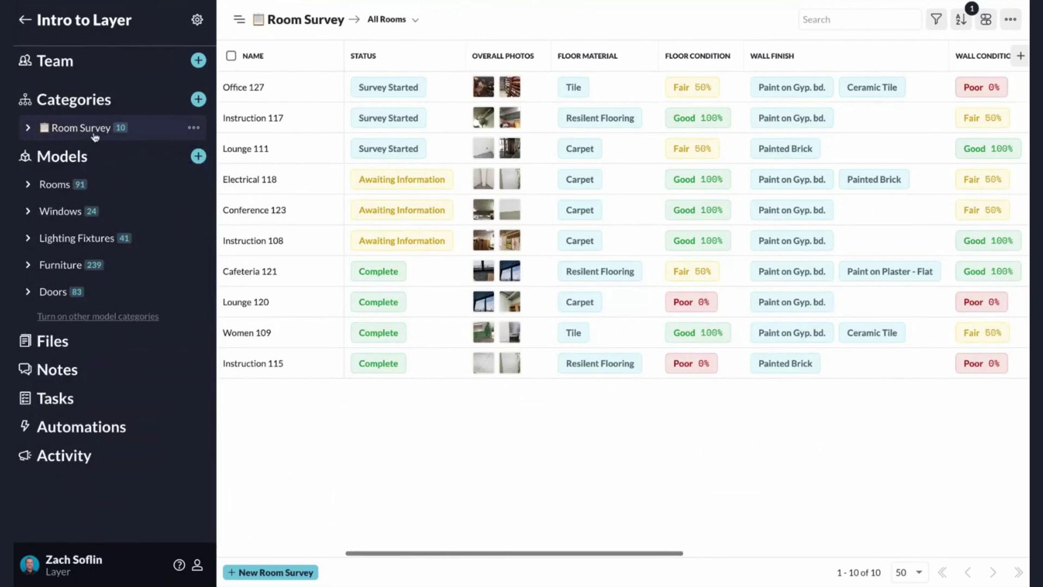
{"action": "left_click", "coordinate": [199, 100]}
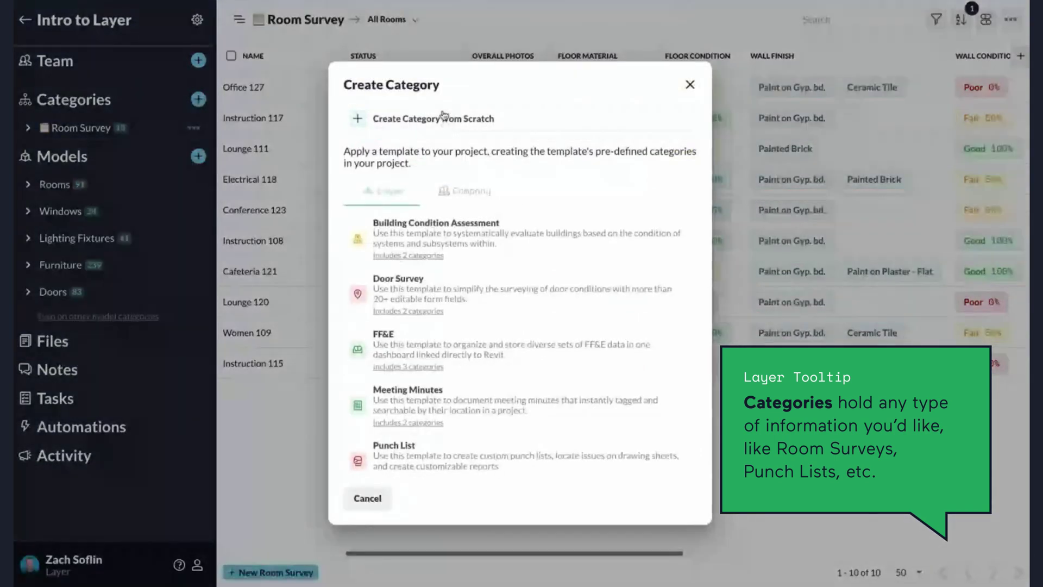
{"action": "scroll", "coordinate": [408, 265], "scroll_direction": "down", "scroll_amount": 2}
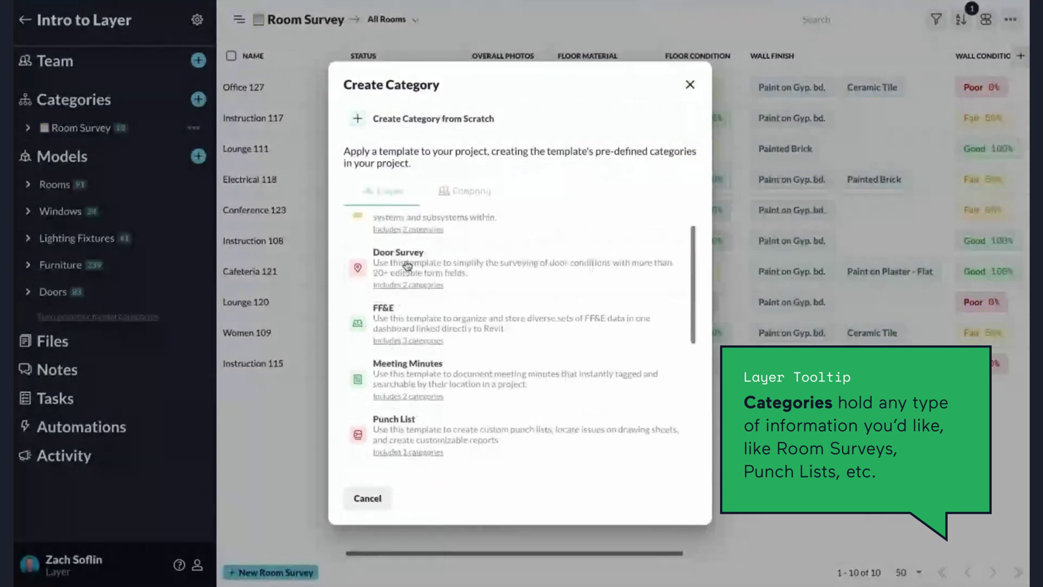
{"action": "scroll", "coordinate": [408, 265], "scroll_direction": "down", "scroll_amount": 1}
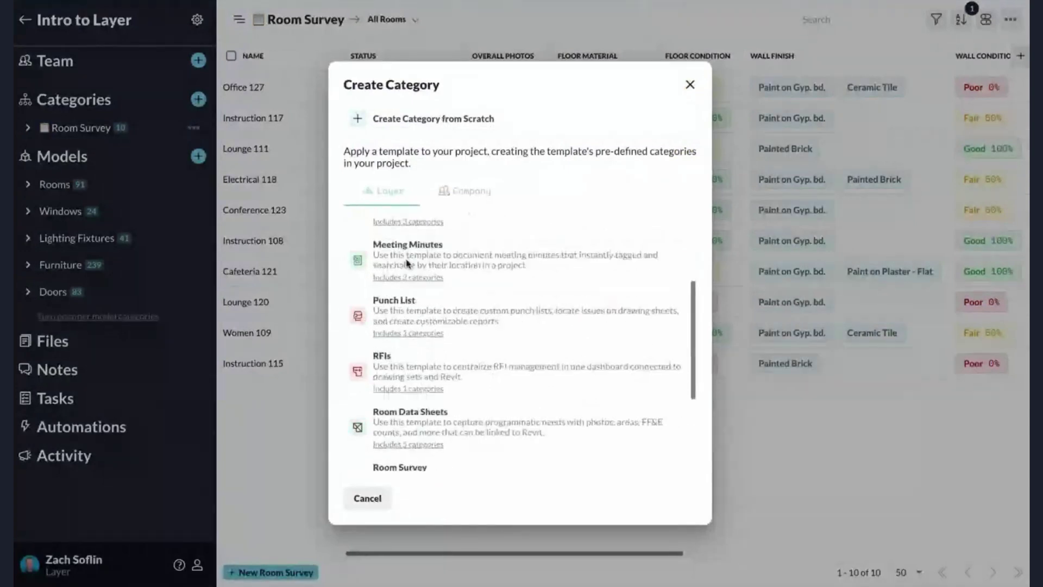
{"action": "scroll", "coordinate": [424, 223], "scroll_direction": "down", "scroll_amount": 1}
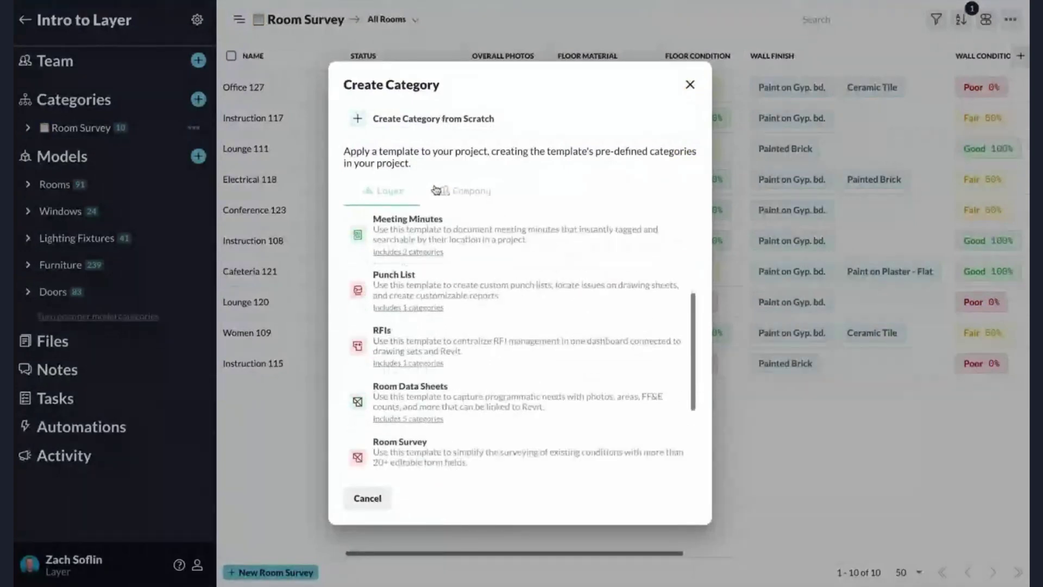
{"action": "left_click", "coordinate": [467, 192]}
{"action": "scroll", "coordinate": [408, 316], "scroll_direction": "down", "scroll_amount": 3}
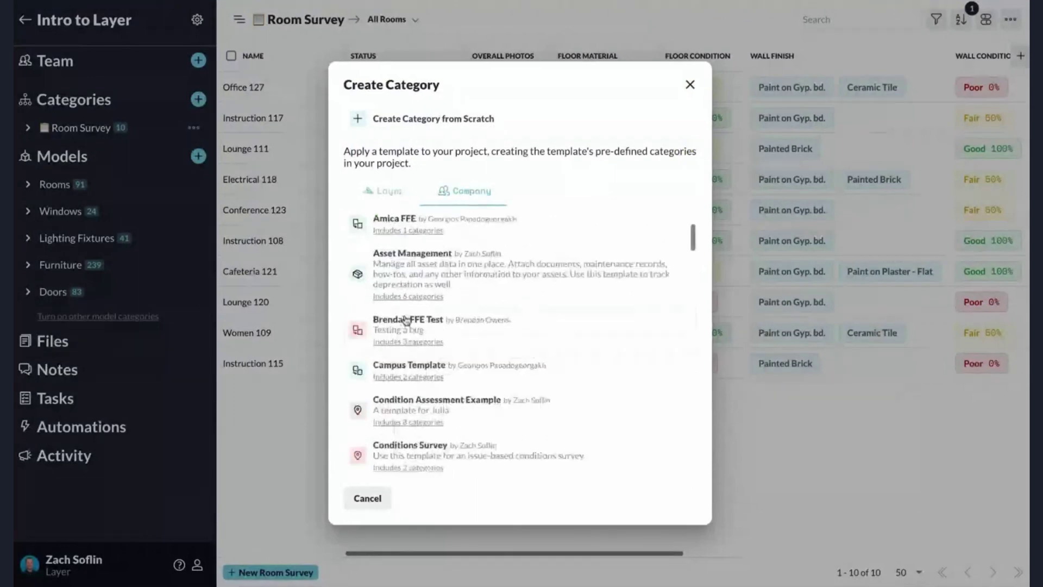
{"action": "left_click", "coordinate": [311, 130]}
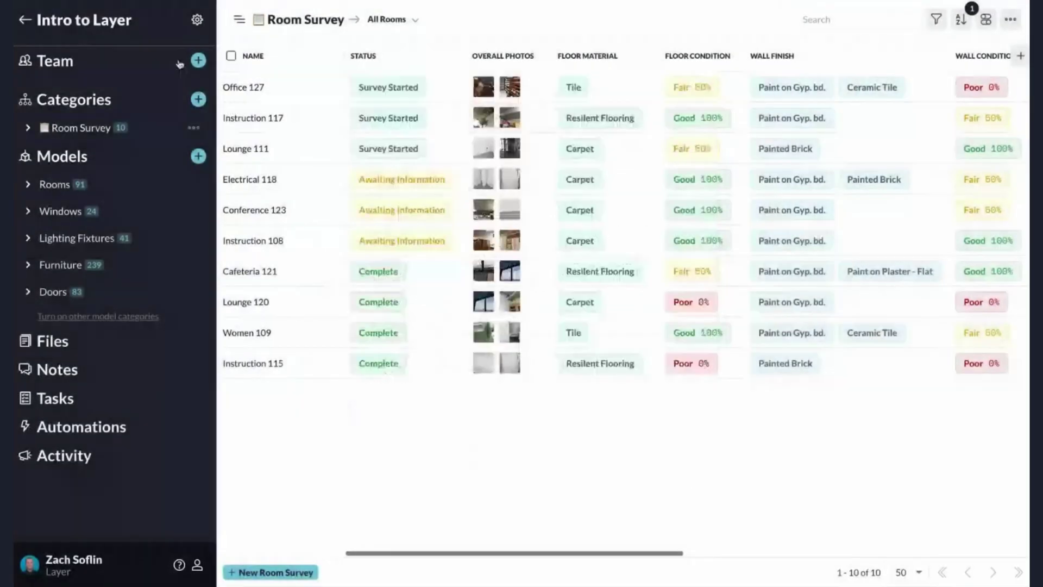
Expand the Room Survey category and examine the All Rooms table's fields from overall photos through to notes
{"action": "left_click", "coordinate": [27, 128]}
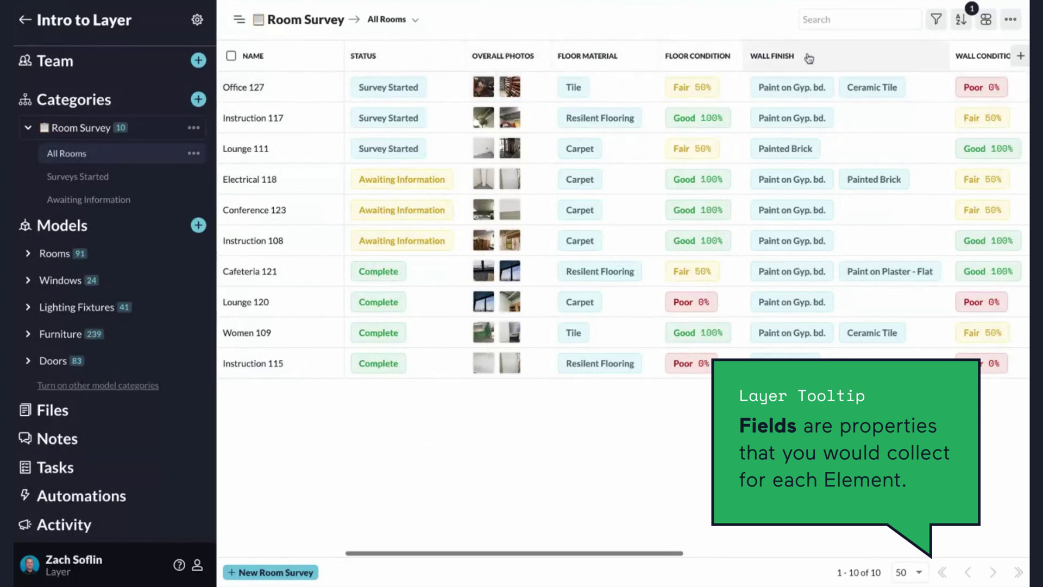
{"action": "scroll", "coordinate": [763, 120], "scroll_direction": "right", "scroll_amount": 5}
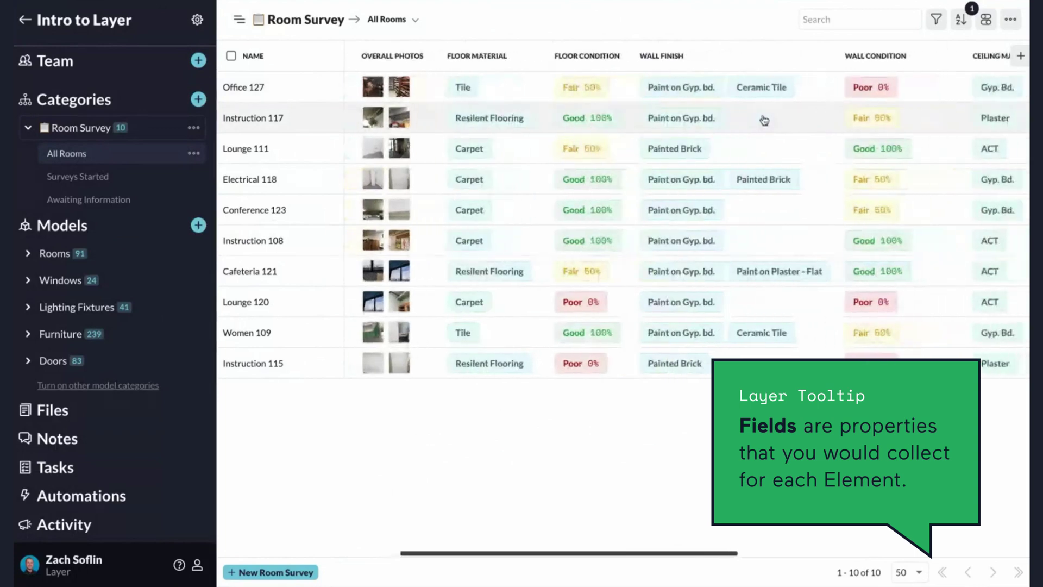
{"action": "scroll", "coordinate": [777, 118], "scroll_direction": "right", "scroll_amount": 5}
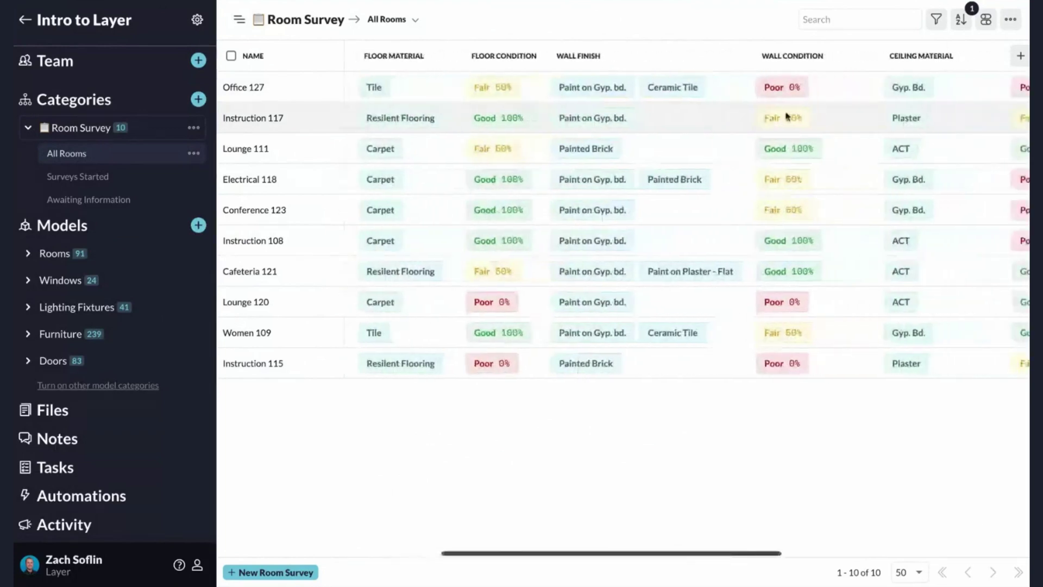
{"action": "scroll", "coordinate": [789, 115], "scroll_direction": "right", "scroll_amount": 6}
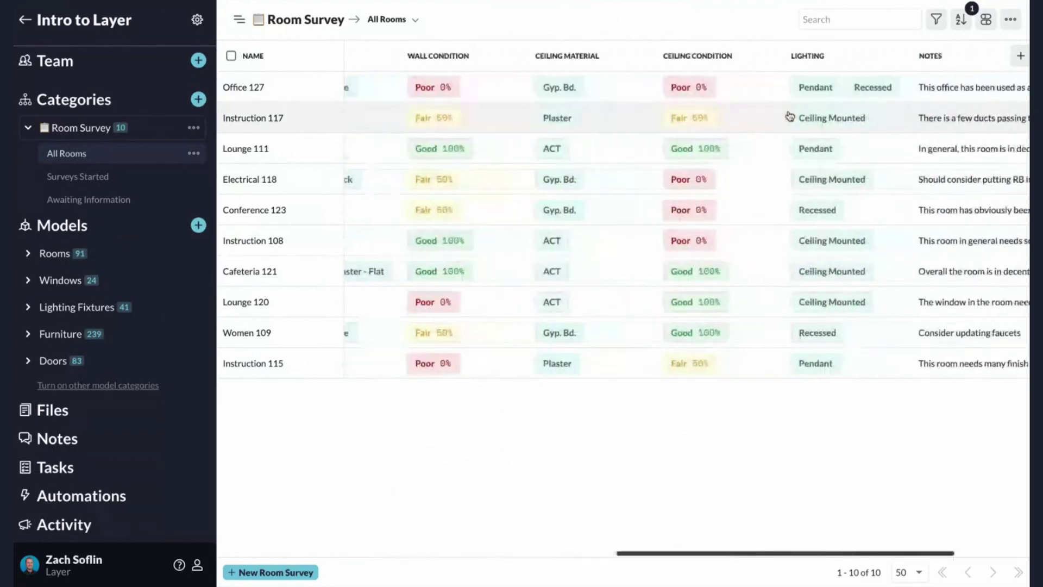
{"action": "scroll", "coordinate": [789, 115], "scroll_direction": "right", "scroll_amount": 1}
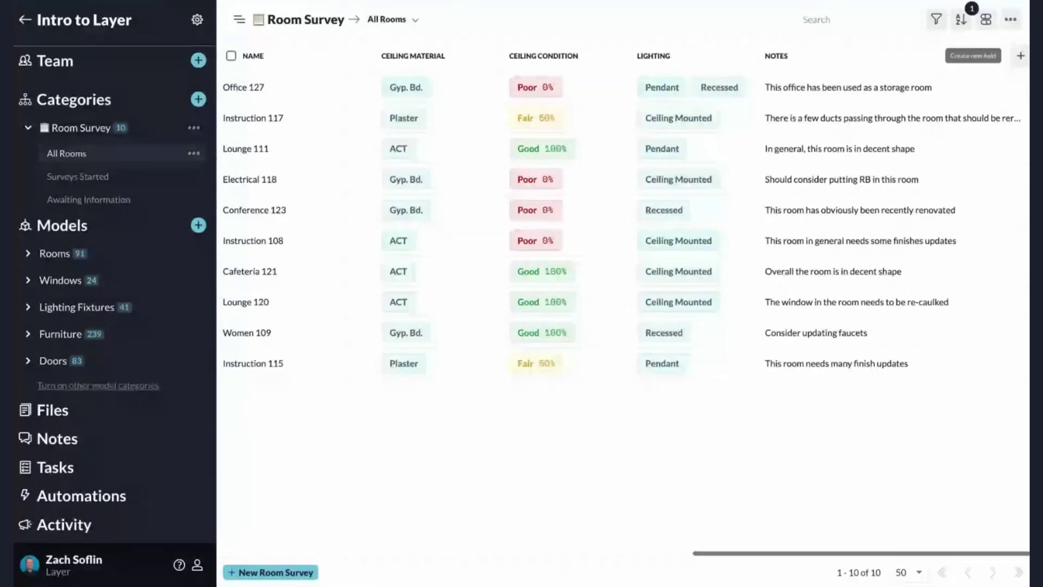
Start a new Select Input field in the Room Survey table and name it Base Material
{"action": "left_click", "coordinate": [1020, 56]}
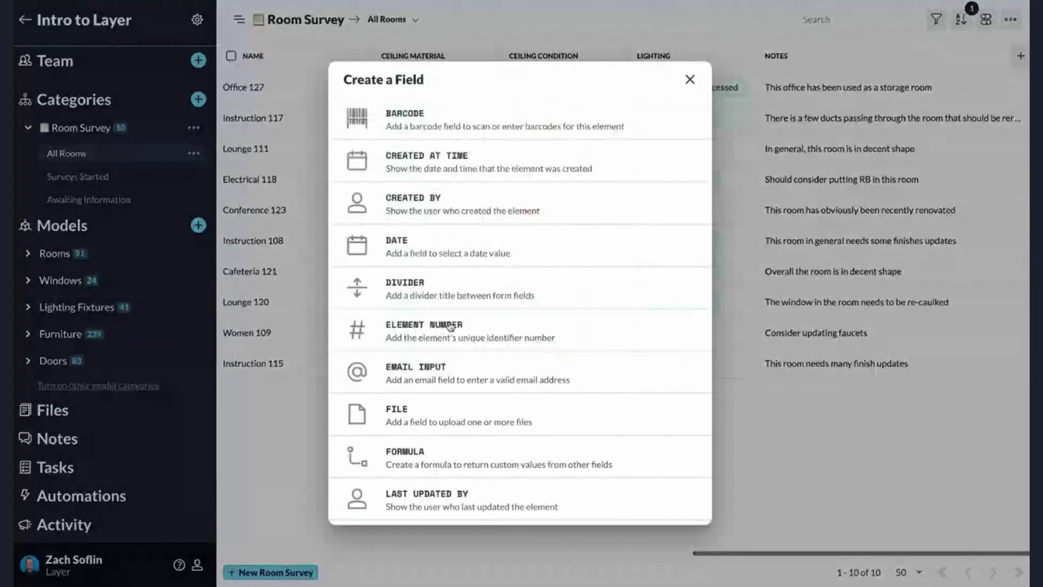
{"action": "scroll", "coordinate": [450, 326], "scroll_direction": "down", "scroll_amount": 1}
{"action": "scroll", "coordinate": [450, 326], "scroll_direction": "down", "scroll_amount": 7}
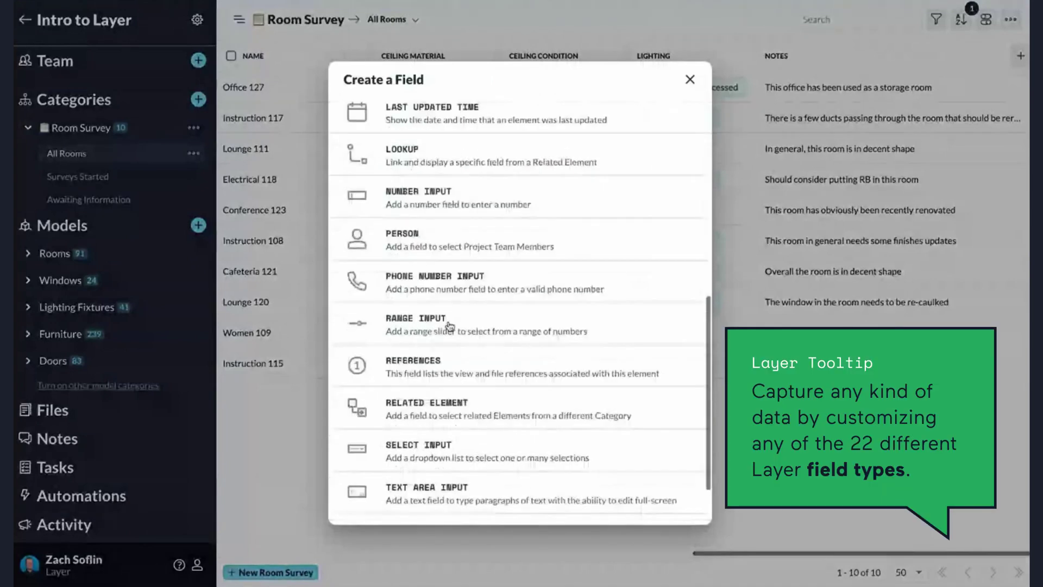
{"action": "scroll", "coordinate": [450, 327], "scroll_direction": "down", "scroll_amount": 2}
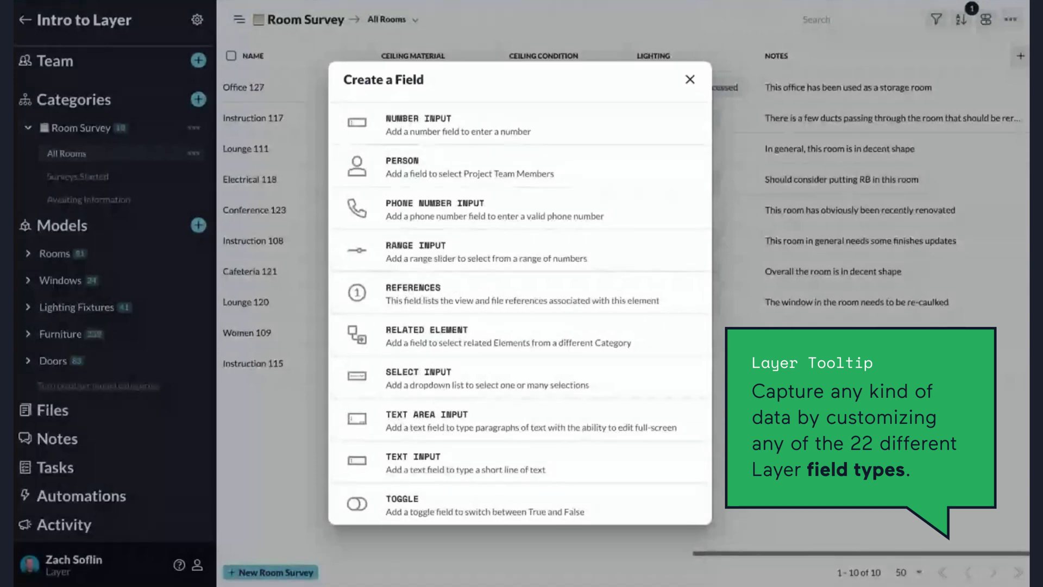
{"action": "left_click", "coordinate": [431, 379]}
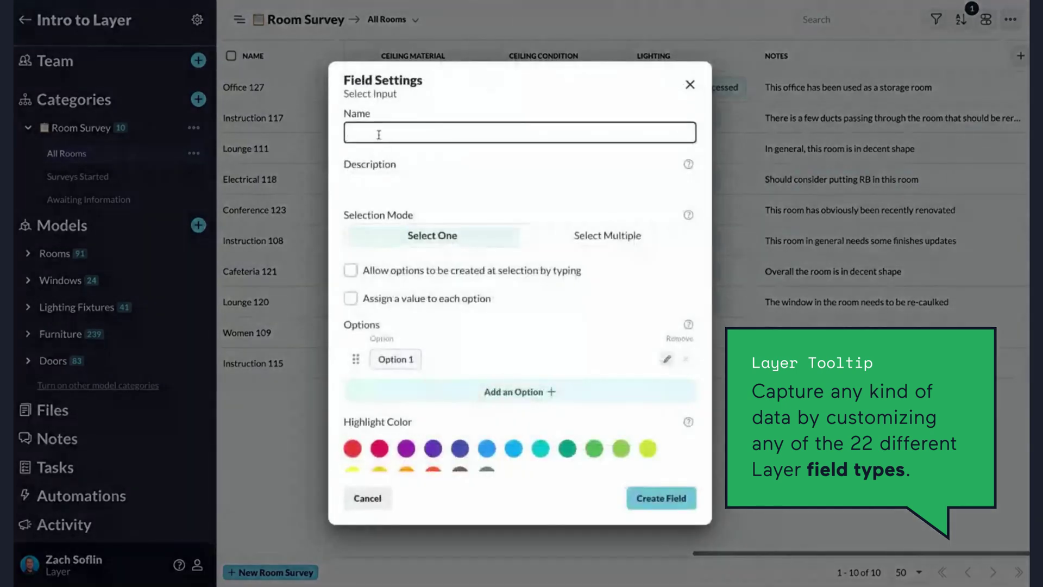
{"action": "type", "text": "Base Material"}
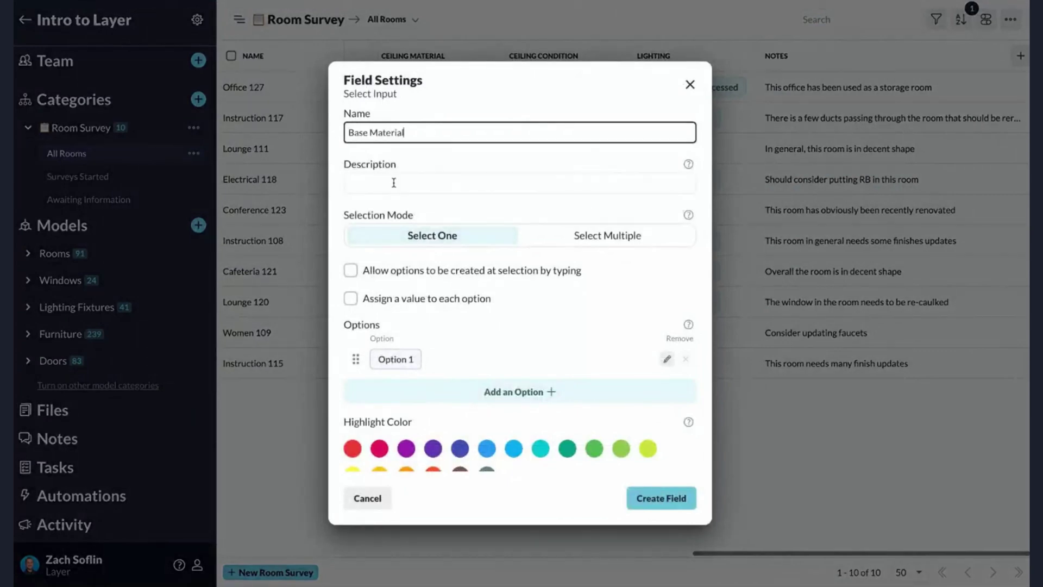
{"action": "left_click", "coordinate": [441, 186]}
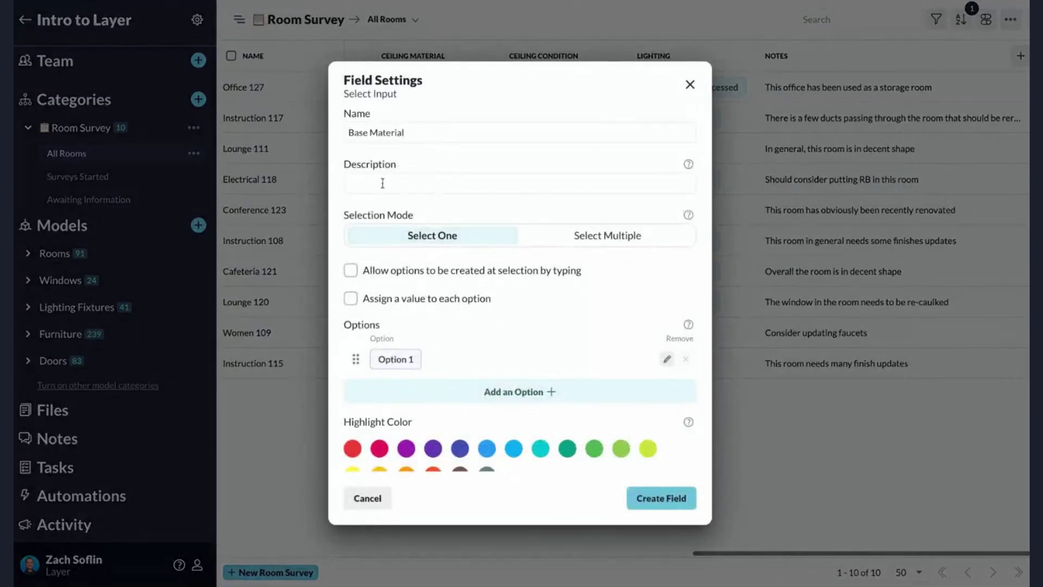
Define the options Wood, Concrete, Resilient Base, Marble and Missing for Base Material, removing the unused extra option
{"action": "scroll", "coordinate": [383, 183], "scroll_direction": "down", "scroll_amount": 1}
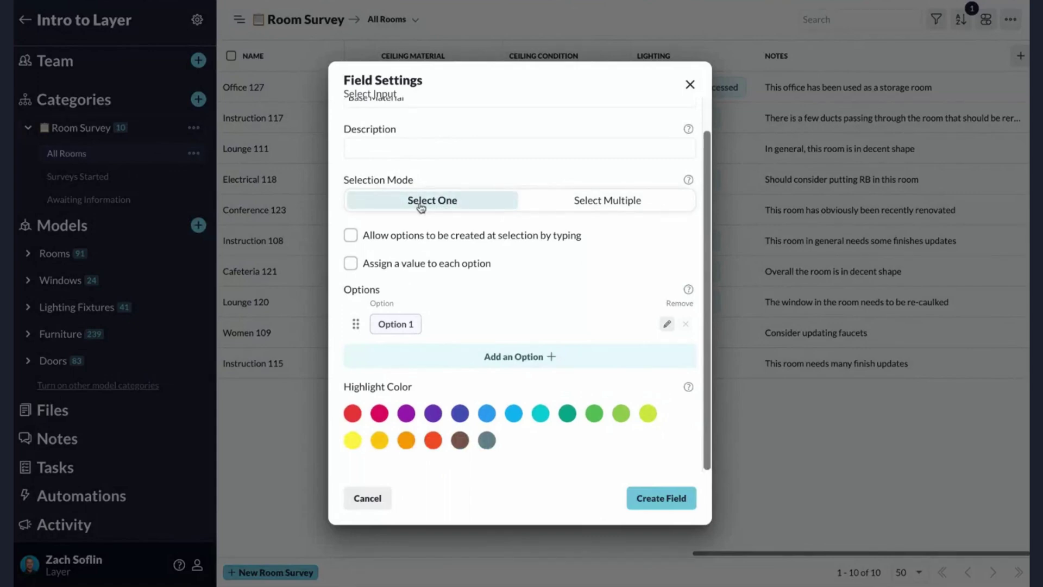
{"action": "left_click", "coordinate": [394, 324]}
{"action": "type", "text": "Wood"}
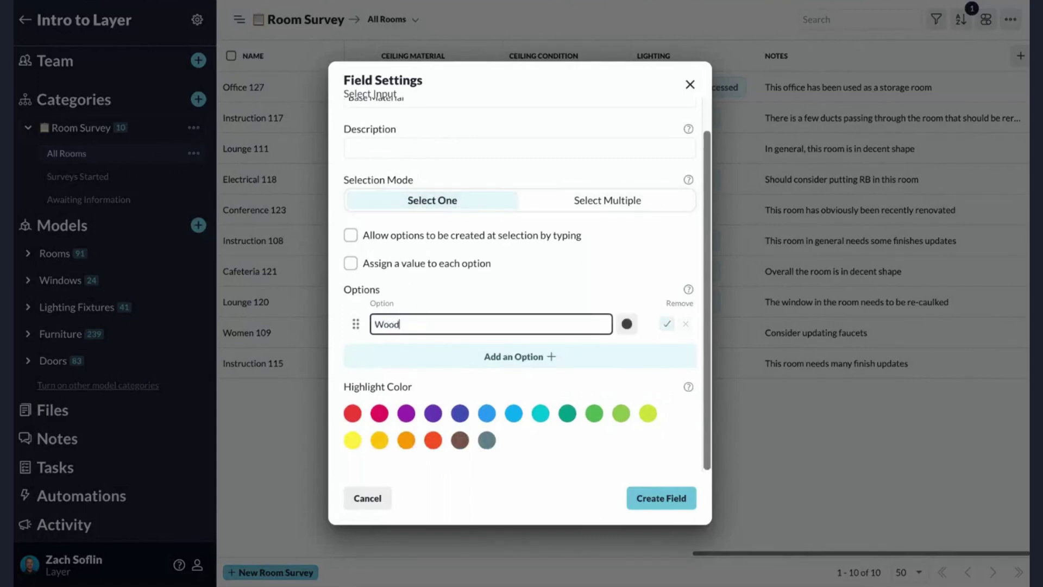
{"action": "key", "text": "Return"}
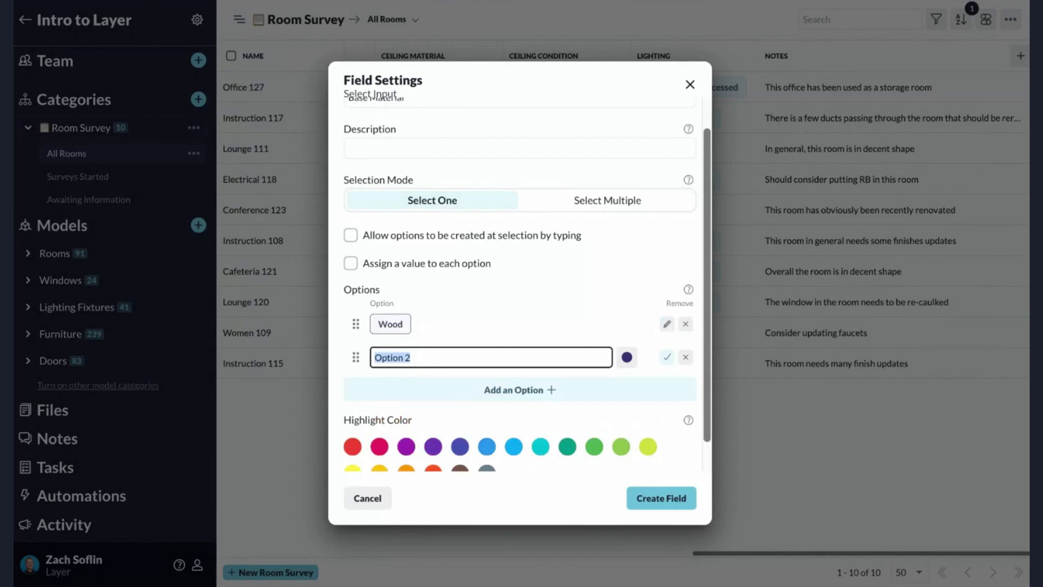
{"action": "type", "text": "Concrete"}
{"action": "key", "text": "Return"}
{"action": "type", "text": "Resil"}
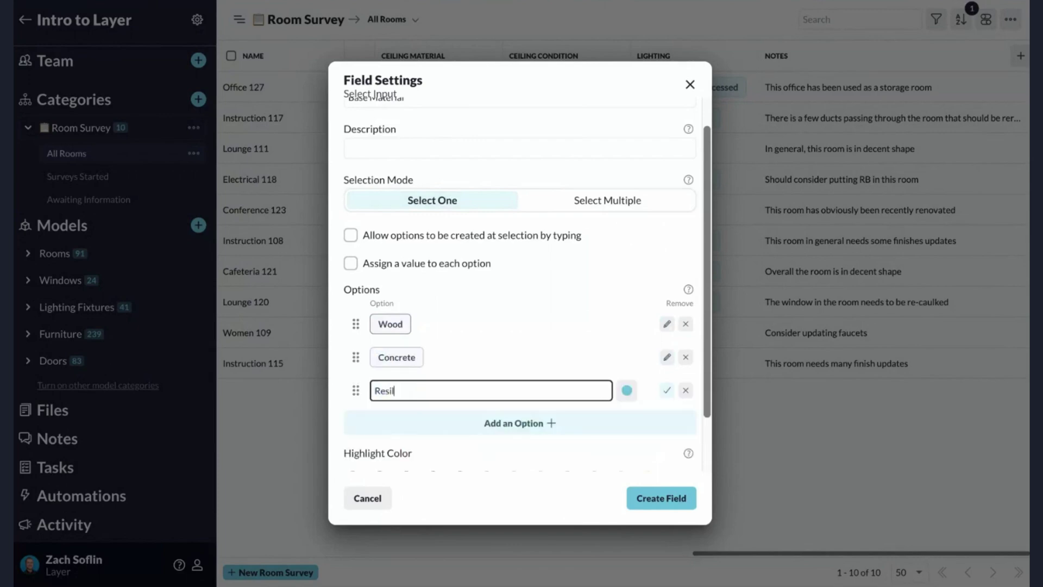
{"action": "type", "text": "ient Base"}
{"action": "key", "text": "Return"}
{"action": "type", "text": "Marble"}
{"action": "key", "text": "Return"}
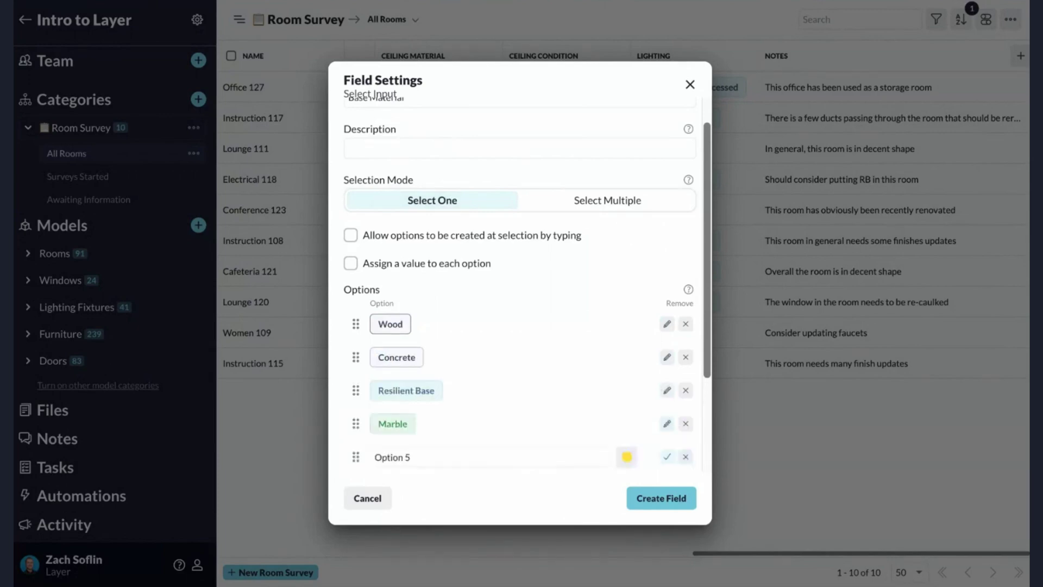
{"action": "type", "text": "Missing"}
{"action": "key", "text": "Return"}
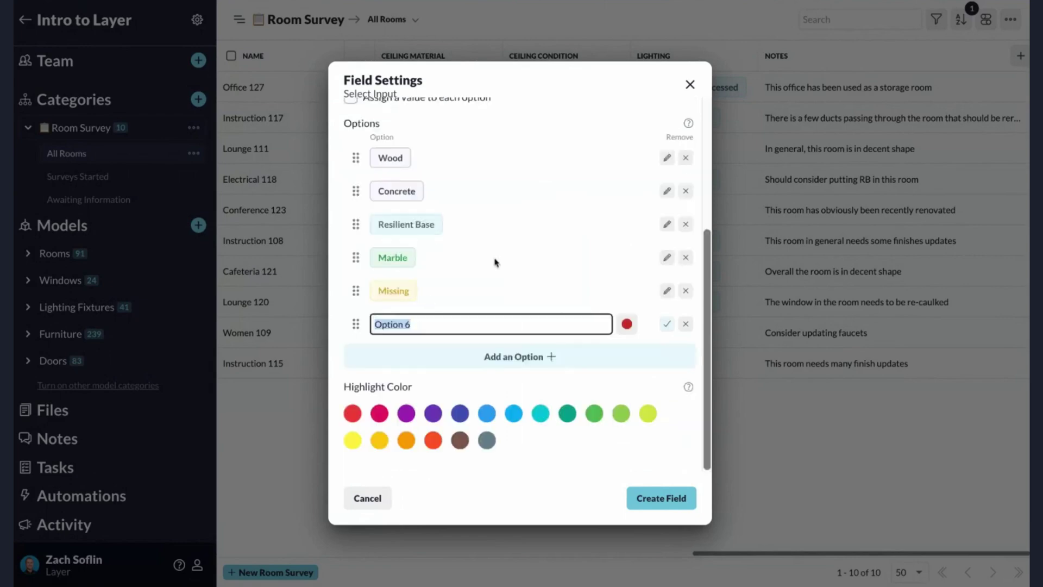
{"action": "left_click", "coordinate": [688, 330]}
Pick a purple highlight color for the Base Material field and create the field
{"action": "scroll", "coordinate": [377, 246], "scroll_direction": "up", "scroll_amount": 1}
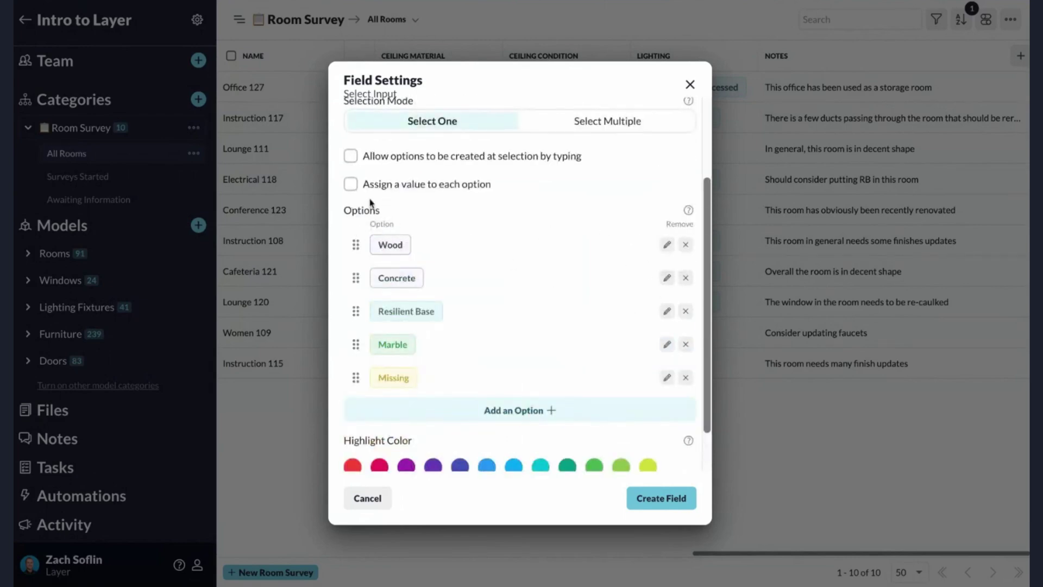
{"action": "scroll", "coordinate": [563, 449], "scroll_direction": "down", "scroll_amount": 1}
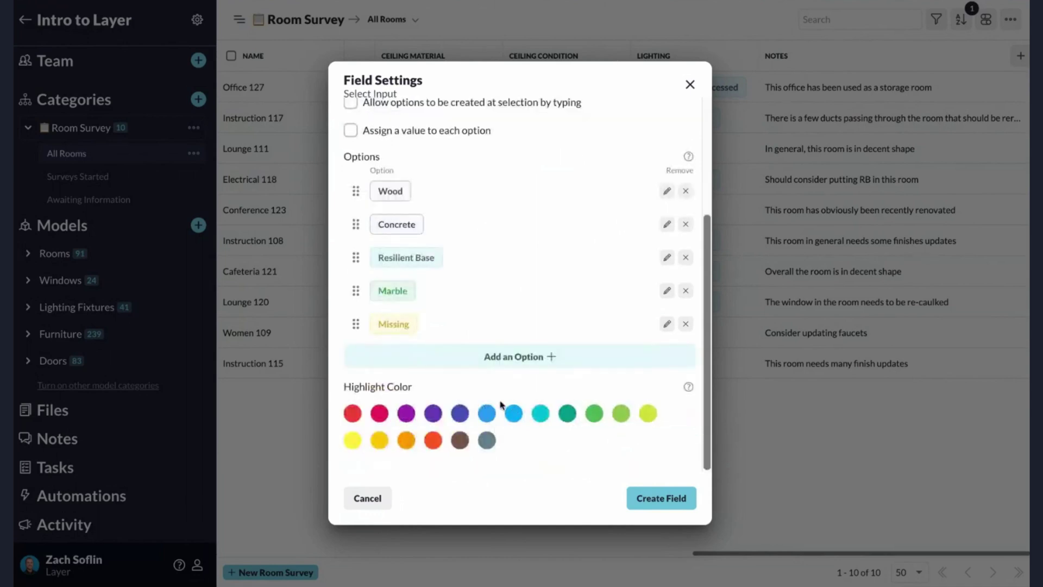
{"action": "left_click", "coordinate": [433, 414]}
{"action": "scroll", "coordinate": [438, 270], "scroll_direction": "up", "scroll_amount": 3}
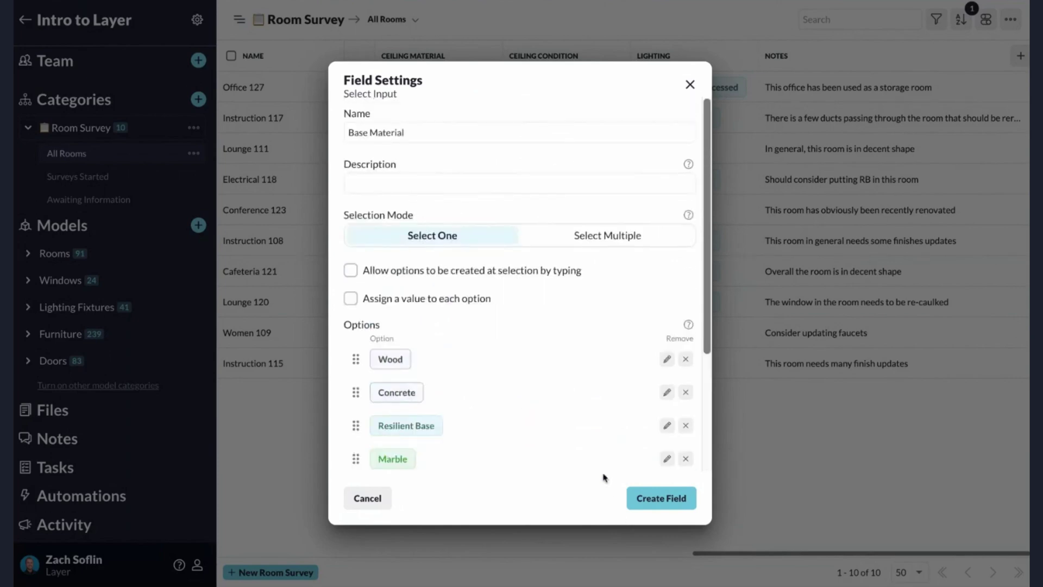
{"action": "left_click", "coordinate": [659, 506]}
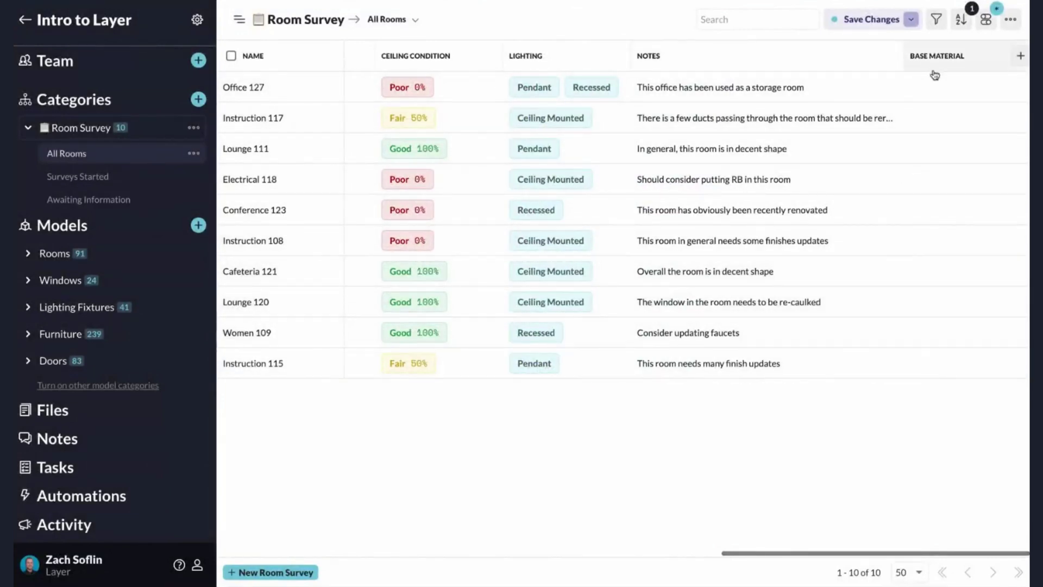
Start another Select Input field in the Room Survey table and name it Base Condition
{"action": "left_click", "coordinate": [1021, 58]}
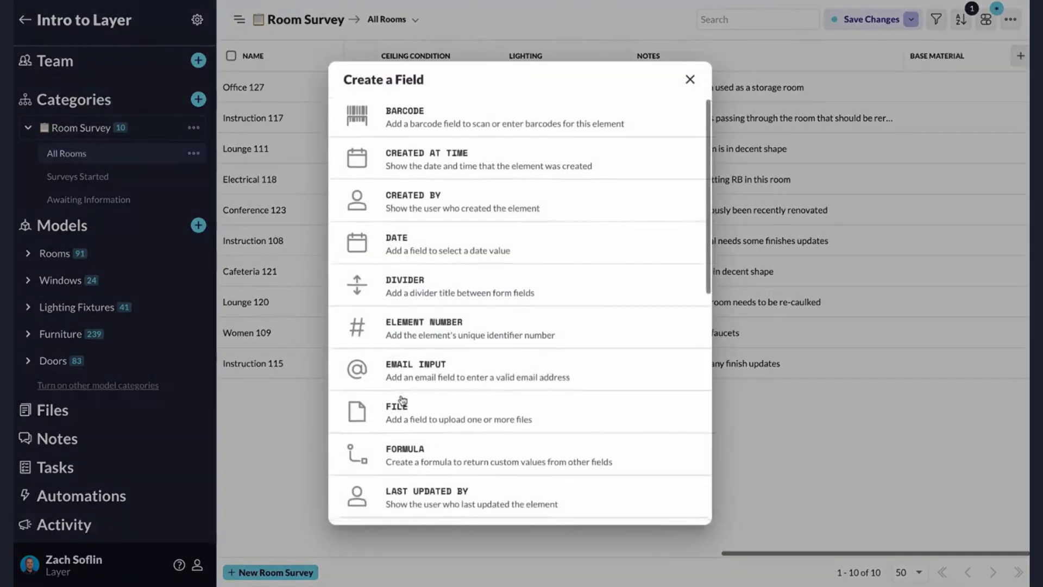
{"action": "scroll", "coordinate": [402, 402], "scroll_direction": "down", "scroll_amount": 6}
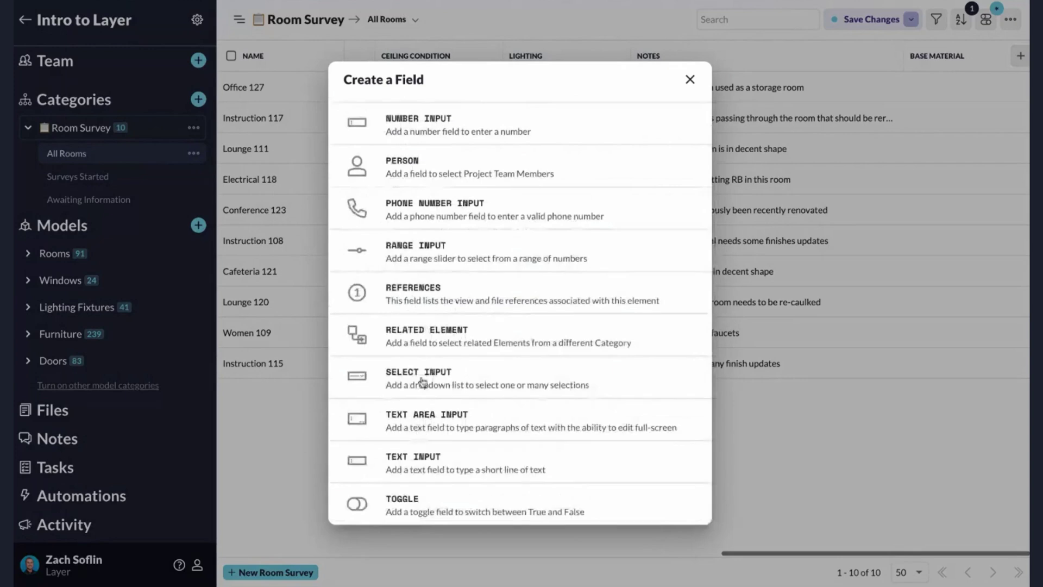
{"action": "left_click", "coordinate": [422, 382]}
{"action": "type", "text": "Base Condition"}
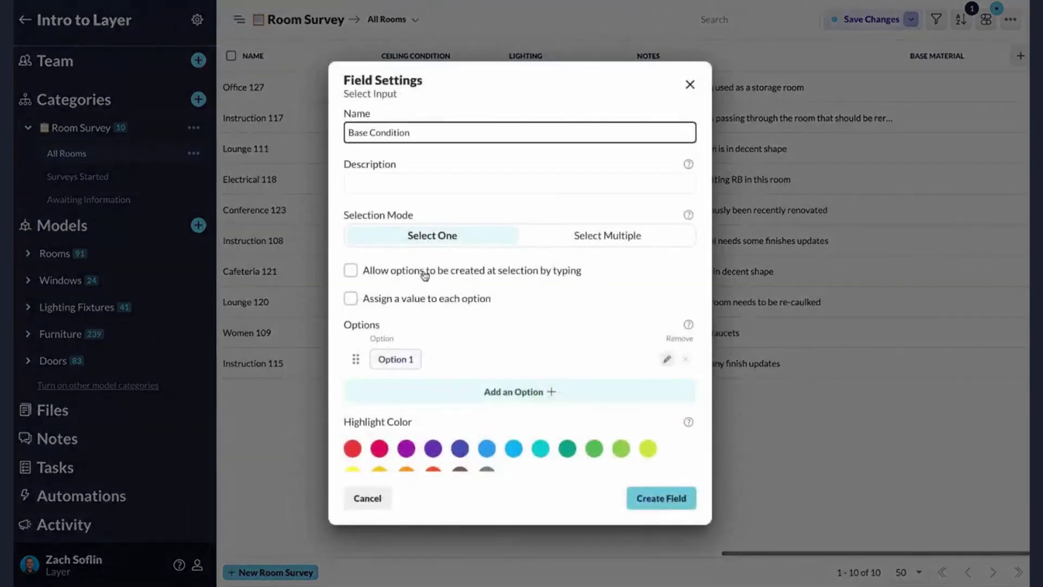
Define the options Poor, Fair and Good for Base Condition, removing the unused extra option
{"action": "scroll", "coordinate": [425, 275], "scroll_direction": "down", "scroll_amount": 1}
{"action": "left_click", "coordinate": [394, 326]}
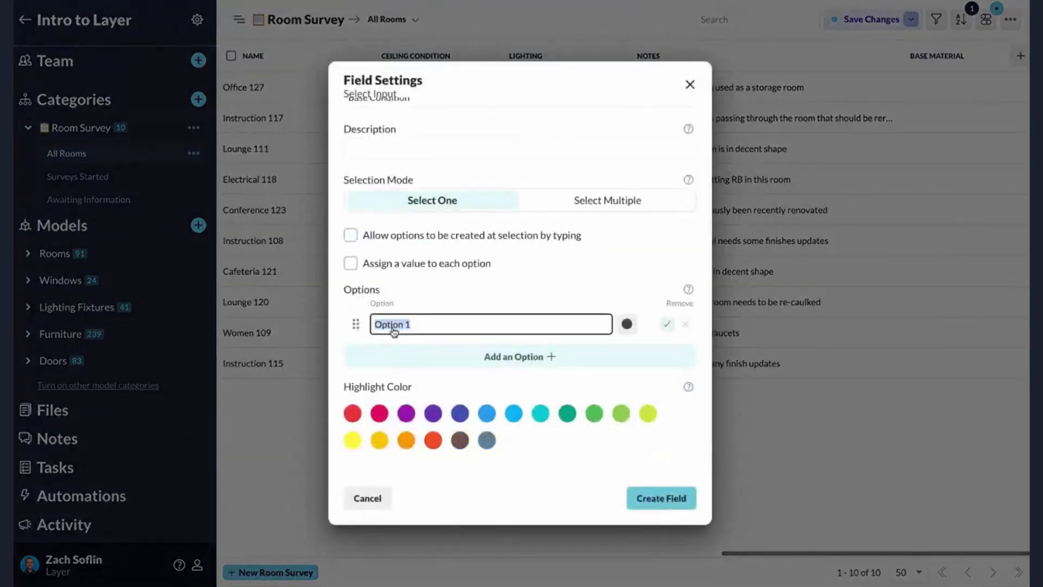
{"action": "type", "text": "Poor"}
{"action": "key", "text": "Return"}
{"action": "type", "text": "Fair"}
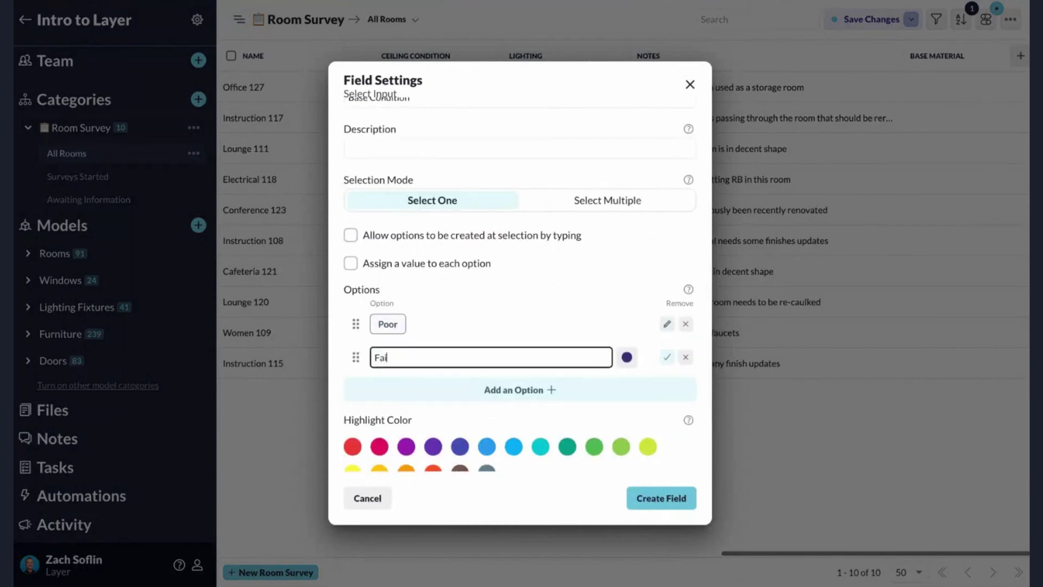
{"action": "key", "text": "Return"}
{"action": "type", "text": "Go"}
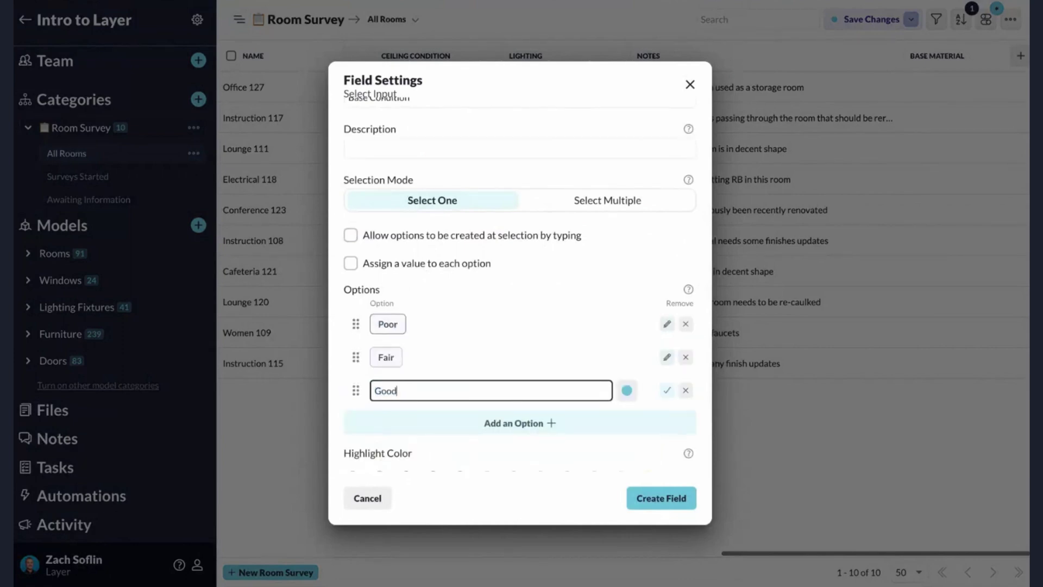
{"action": "type", "text": "od"}
{"action": "key", "text": "Return"}
{"action": "left_click", "coordinate": [686, 423]}
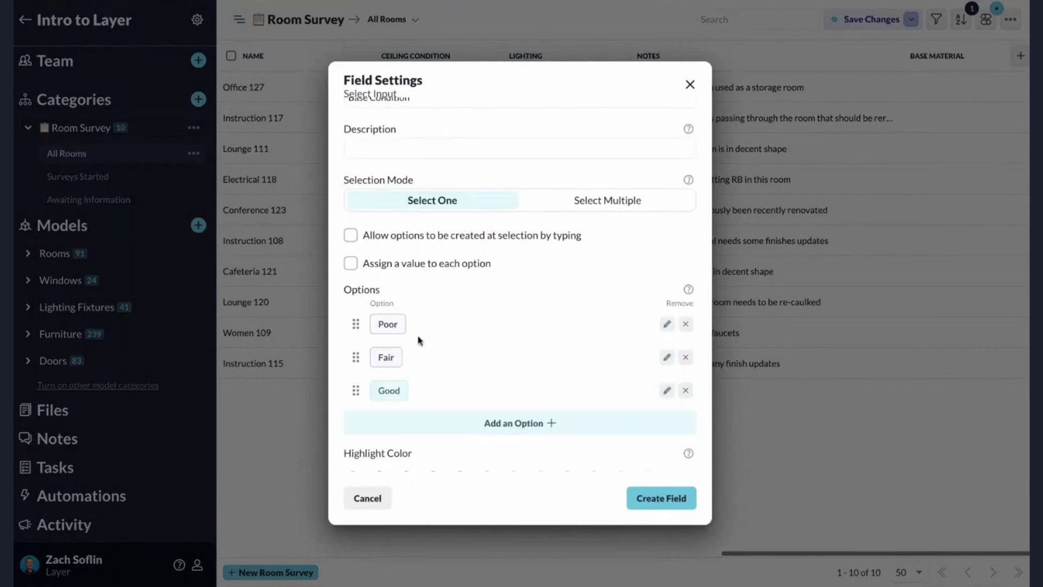
Assign percent values to the Base Condition options: 0% for Poor, 50% for Fair and 100% for Good
{"action": "left_click", "coordinate": [352, 265]}
{"action": "scroll", "coordinate": [380, 253], "scroll_direction": "down", "scroll_amount": 3}
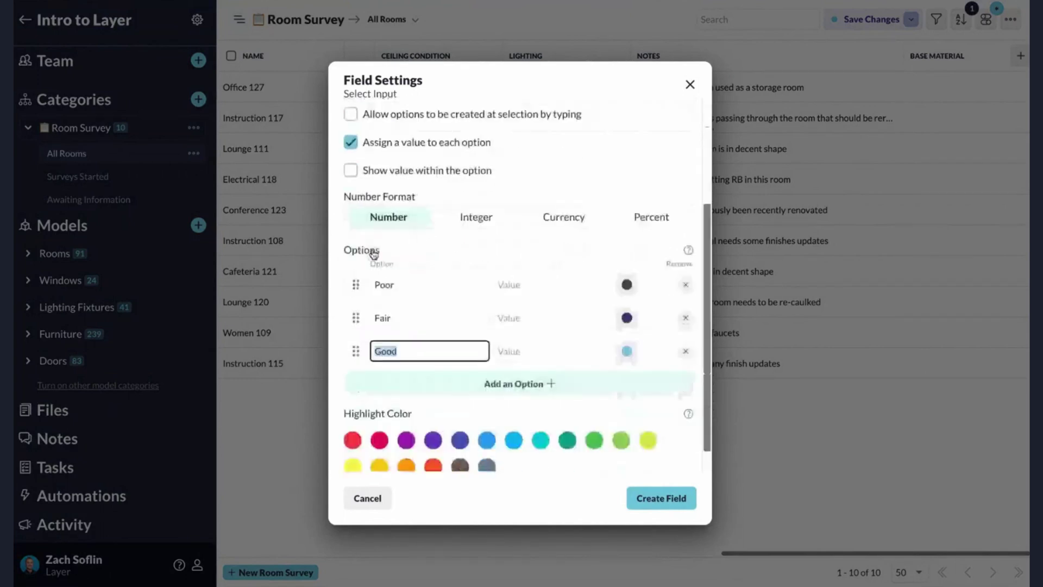
{"action": "left_click", "coordinate": [650, 211]}
{"action": "left_click", "coordinate": [530, 275]}
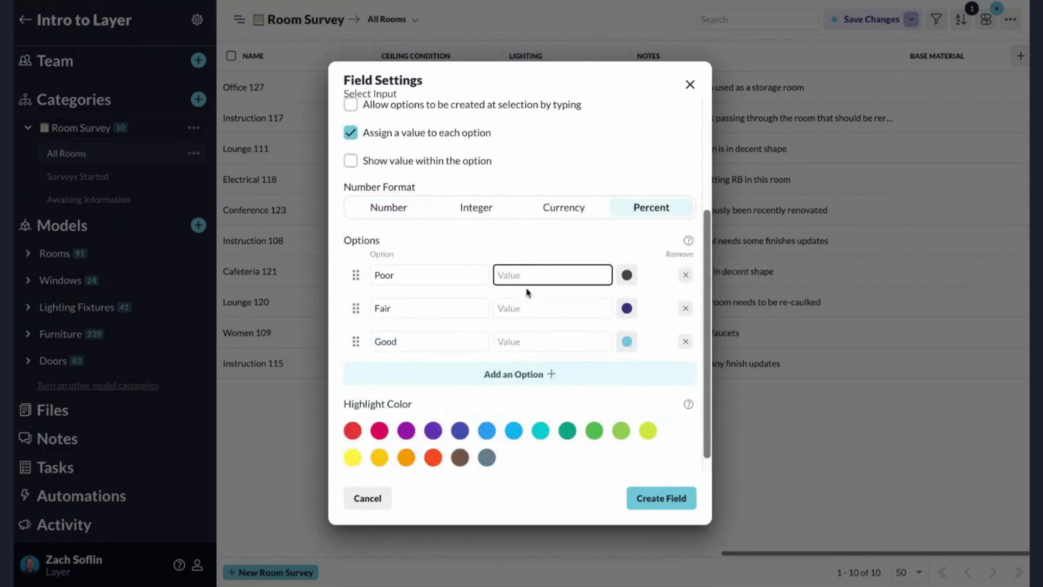
{"action": "type", "text": "0"}
{"action": "left_click", "coordinate": [508, 308]}
{"action": "type", "text": "50"}
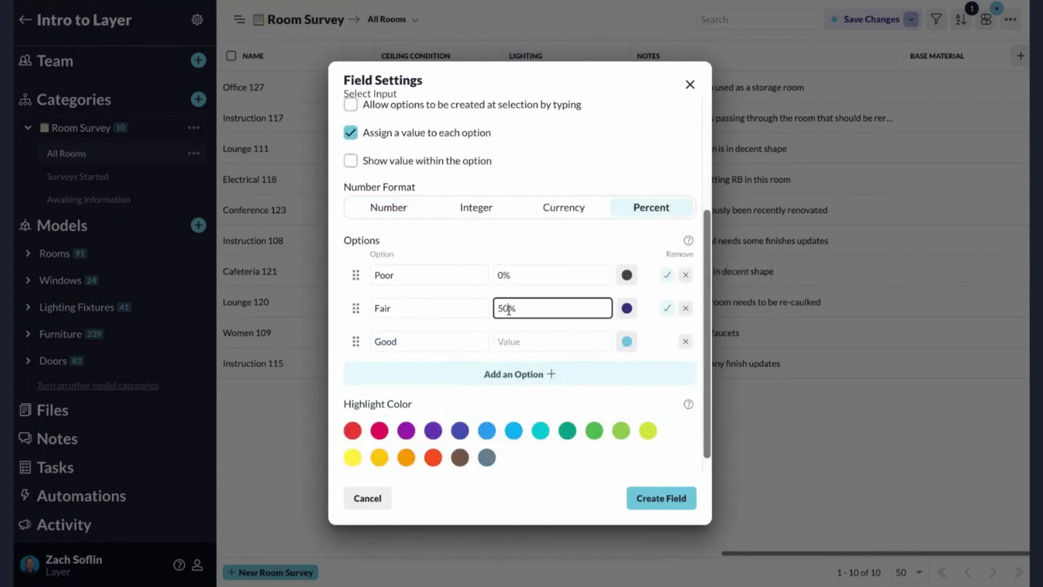
{"action": "left_click", "coordinate": [514, 337]}
{"action": "type", "text": "100"}
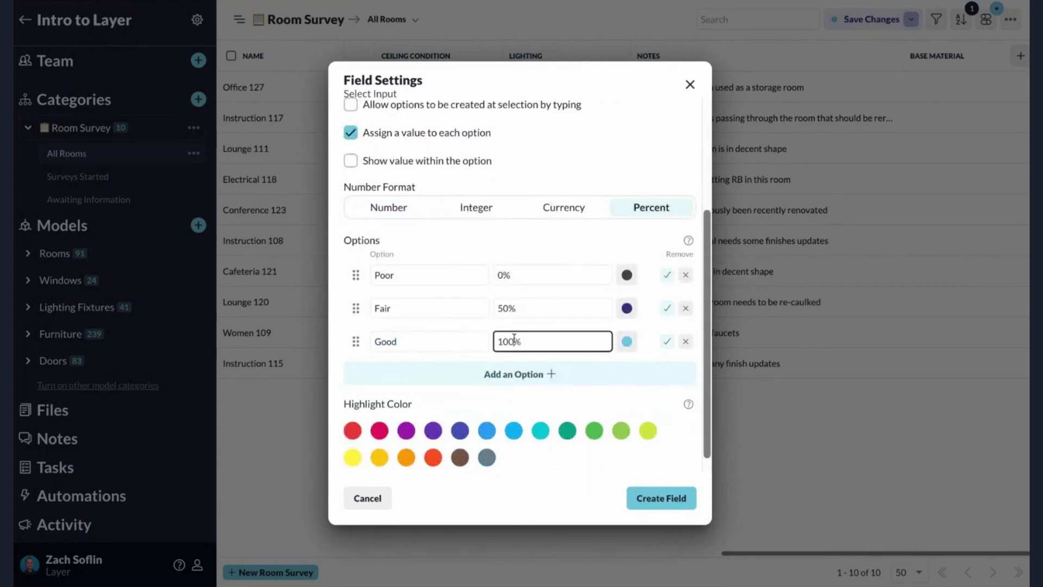
Color the Good option green, Fair yellow and Poor red, and create the Base Condition field
{"action": "left_click", "coordinate": [627, 341]}
{"action": "left_click", "coordinate": [641, 421]}
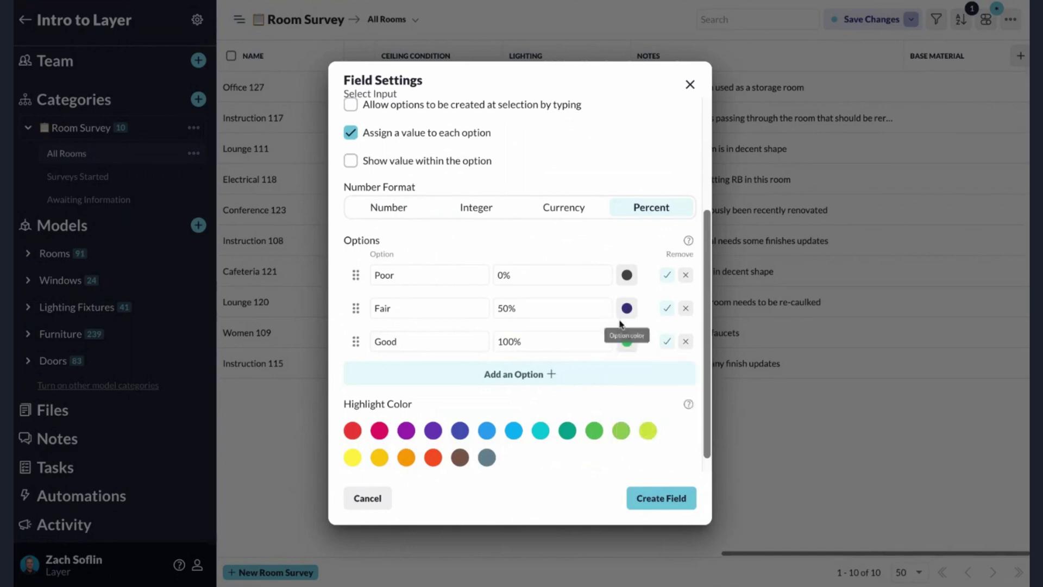
{"action": "left_click", "coordinate": [627, 308]}
{"action": "left_click", "coordinate": [624, 270]}
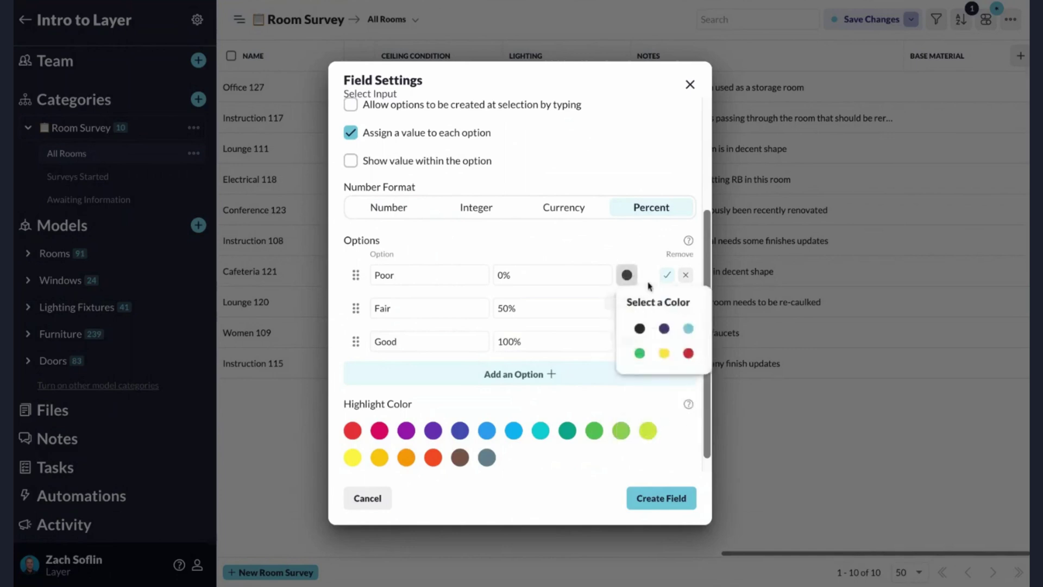
{"action": "left_click", "coordinate": [687, 354]}
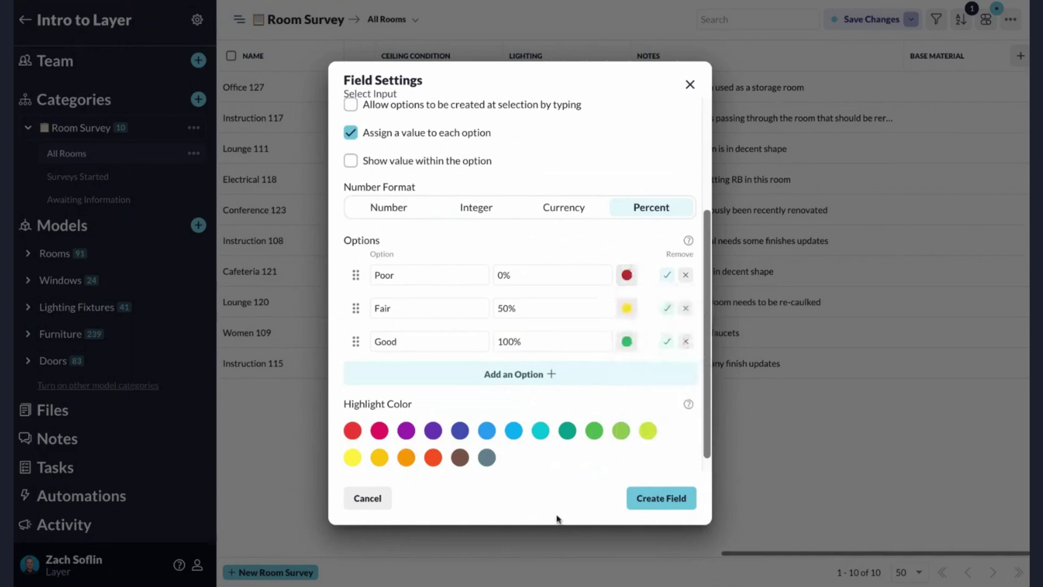
{"action": "left_click", "coordinate": [659, 498]}
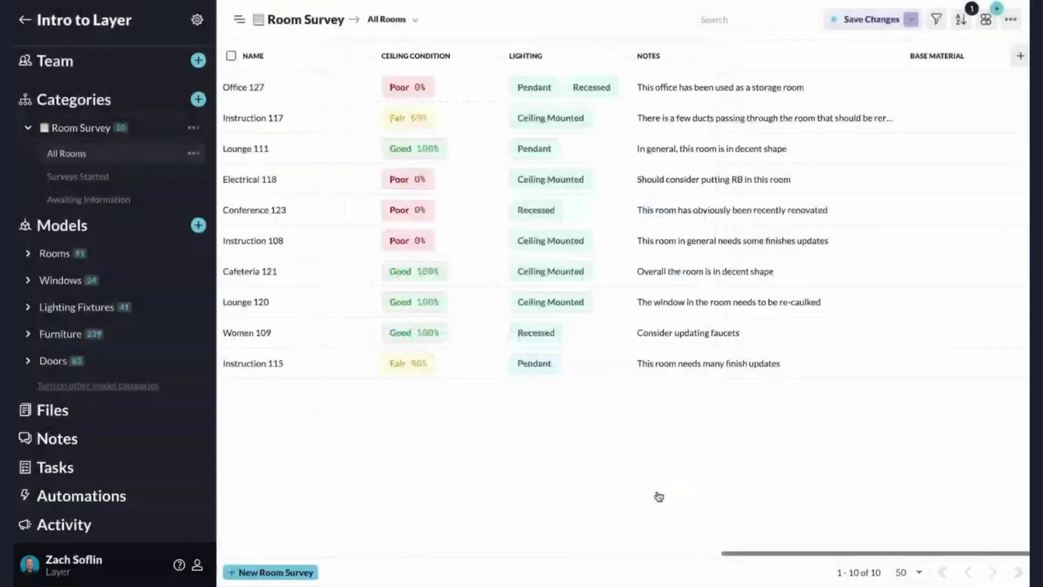
Create a Text Area Input field named Base Notes with Small default height and a purple highlight color
{"action": "left_click", "coordinate": [1022, 56]}
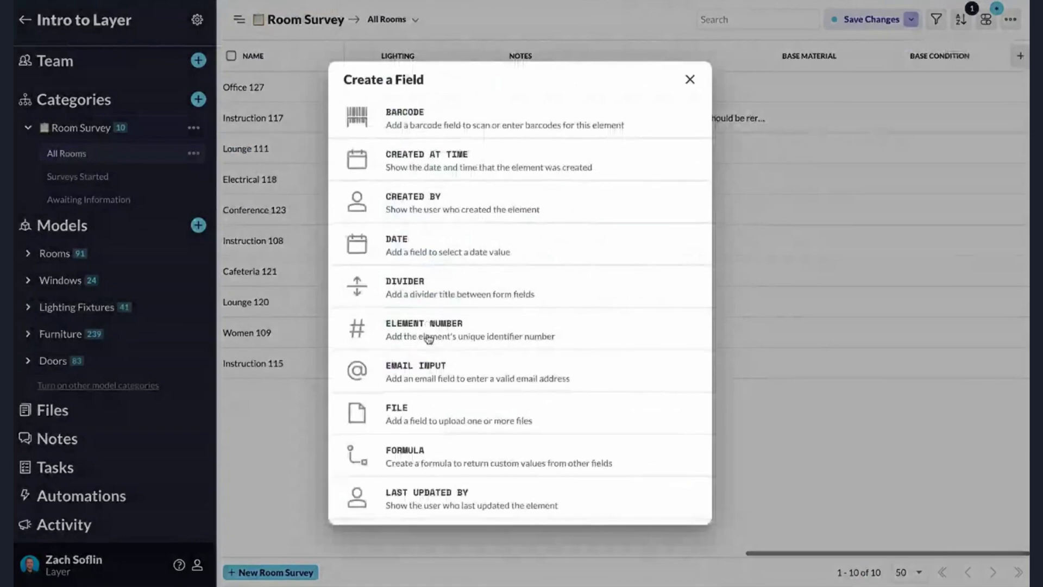
{"action": "scroll", "coordinate": [429, 339], "scroll_direction": "down", "scroll_amount": 1}
{"action": "scroll", "coordinate": [429, 339], "scroll_direction": "down", "scroll_amount": 10}
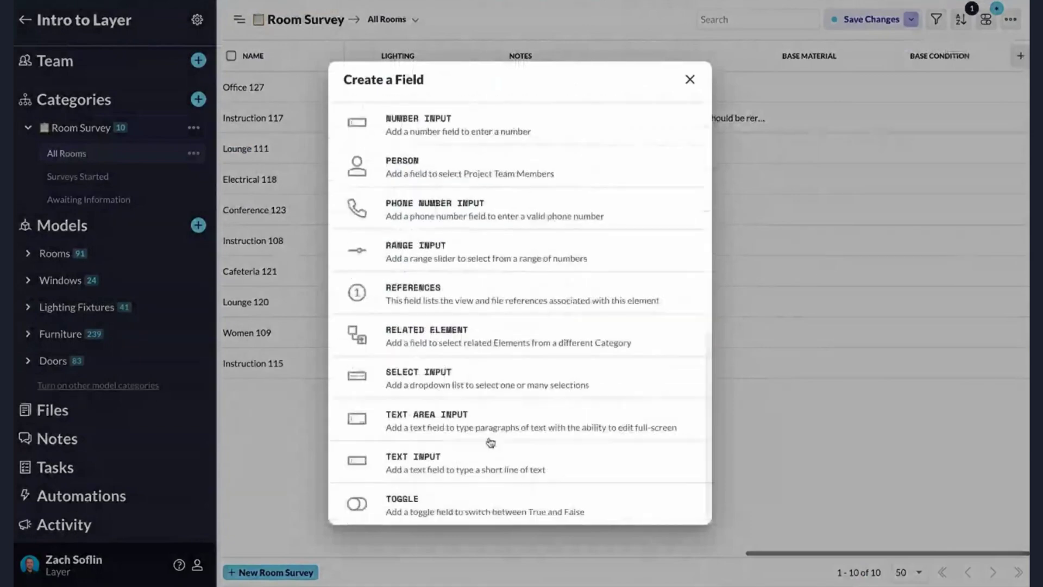
{"action": "left_click", "coordinate": [441, 427]}
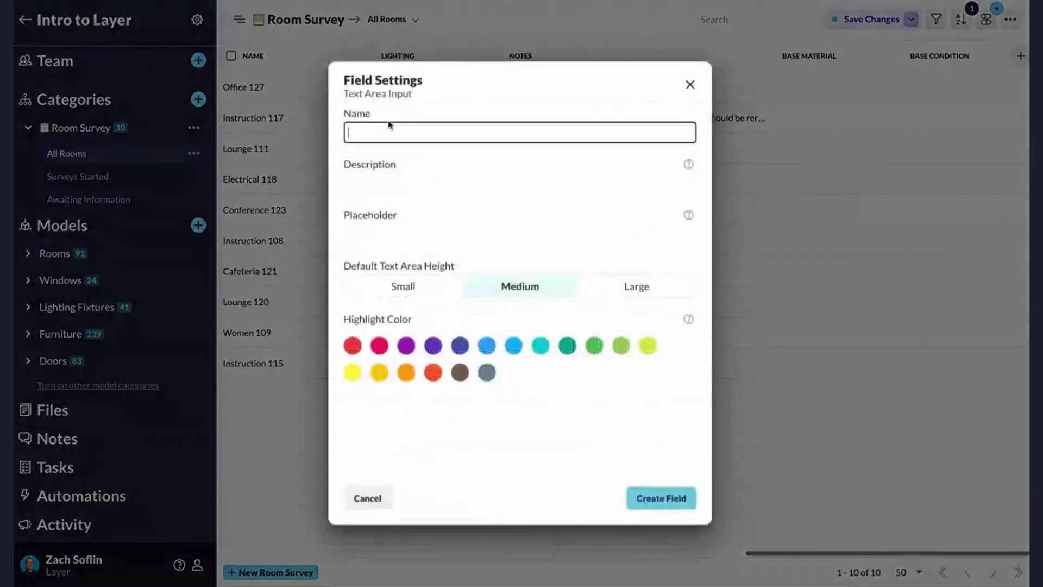
{"action": "type", "text": "Base Notes"}
{"action": "left_click", "coordinate": [409, 288]}
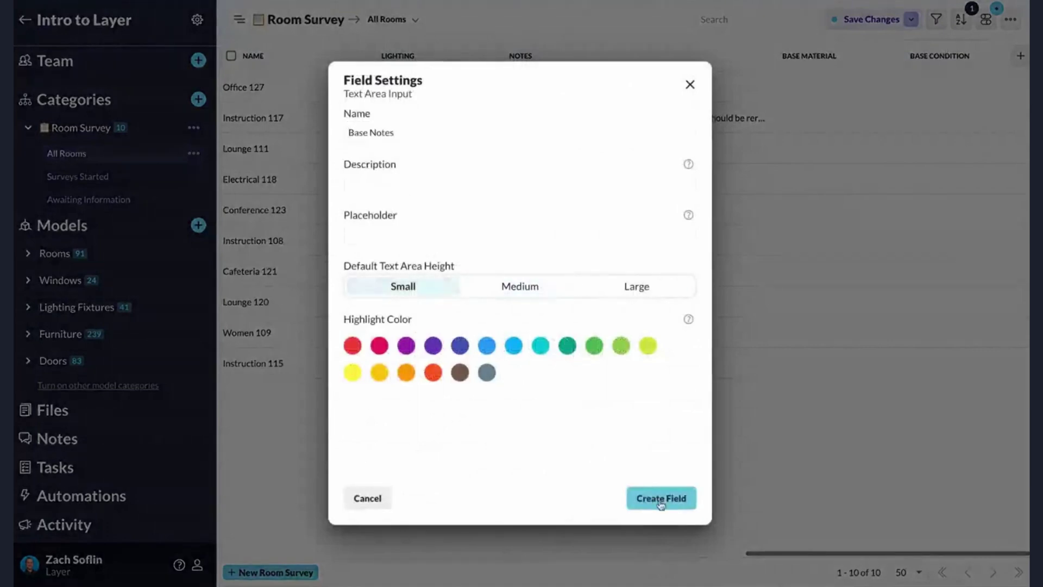
{"action": "left_click", "coordinate": [433, 346]}
{"action": "left_click", "coordinate": [662, 499]}
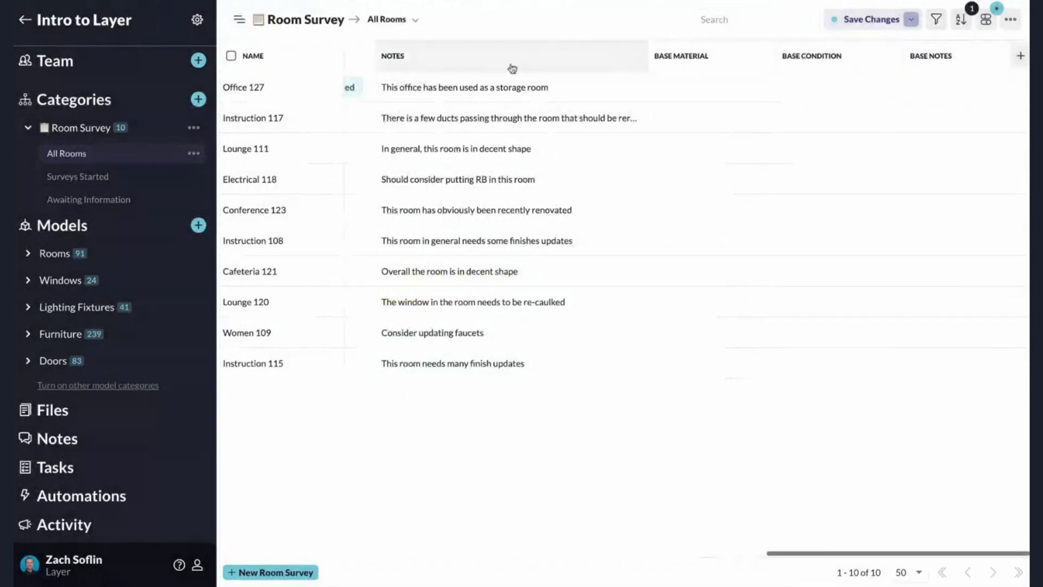
Open the Office 127 survey record and set its Base Material to Concrete
{"action": "left_click", "coordinate": [397, 93]}
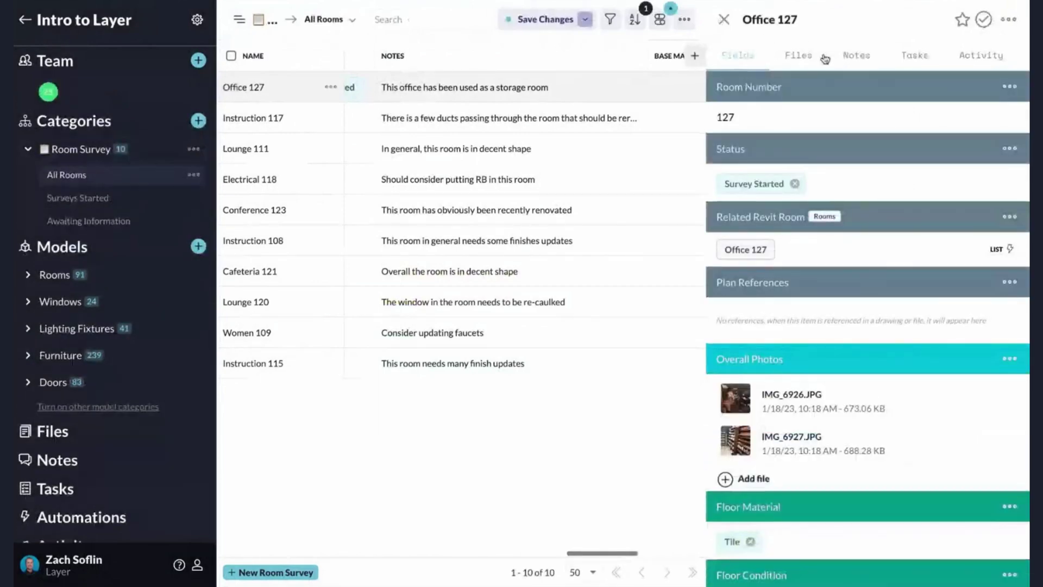
{"action": "scroll", "coordinate": [763, 92], "scroll_direction": "down", "scroll_amount": 3}
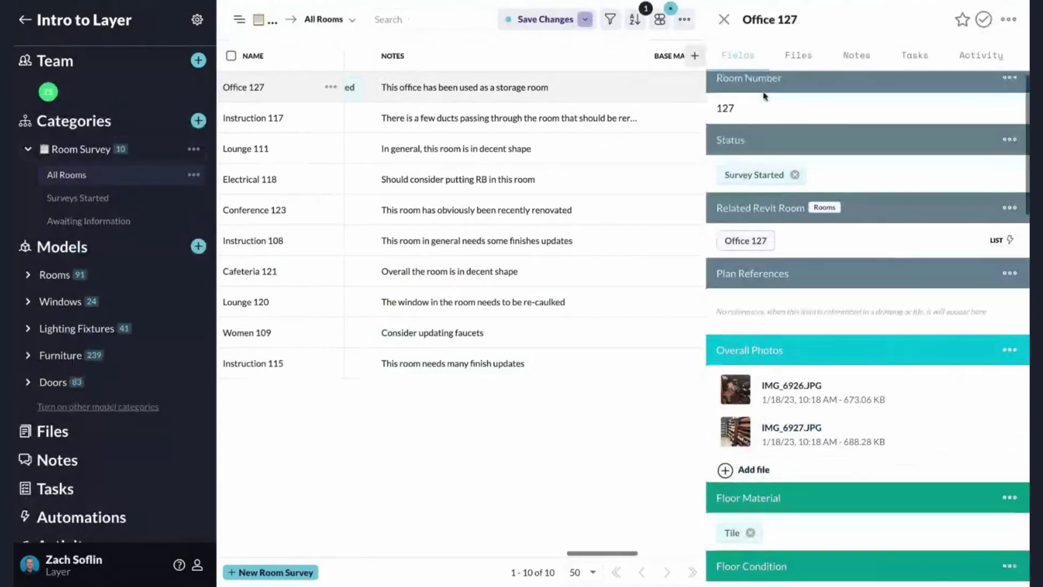
{"action": "scroll", "coordinate": [763, 90], "scroll_direction": "down", "scroll_amount": 2}
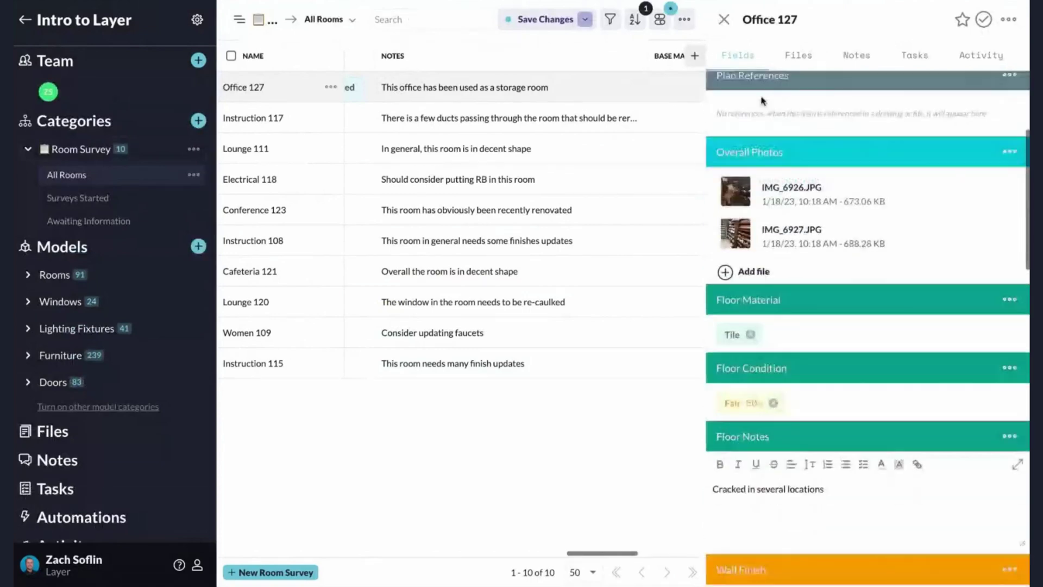
{"action": "scroll", "coordinate": [762, 117], "scroll_direction": "down", "scroll_amount": 1}
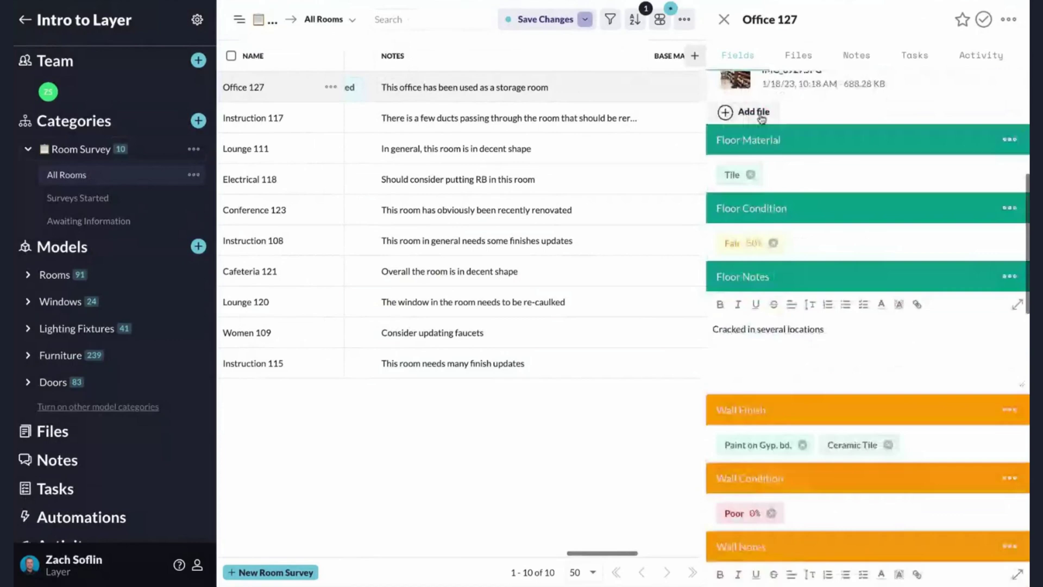
{"action": "scroll", "coordinate": [772, 136], "scroll_direction": "down", "scroll_amount": 2}
{"action": "scroll", "coordinate": [781, 158], "scroll_direction": "down", "scroll_amount": 12}
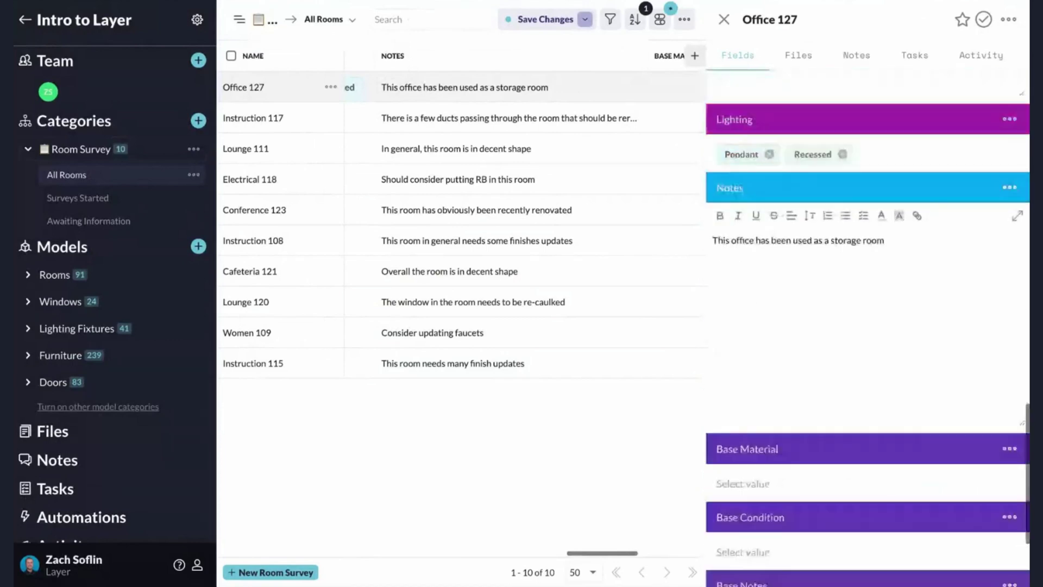
{"action": "scroll", "coordinate": [759, 333], "scroll_direction": "down", "scroll_amount": 3}
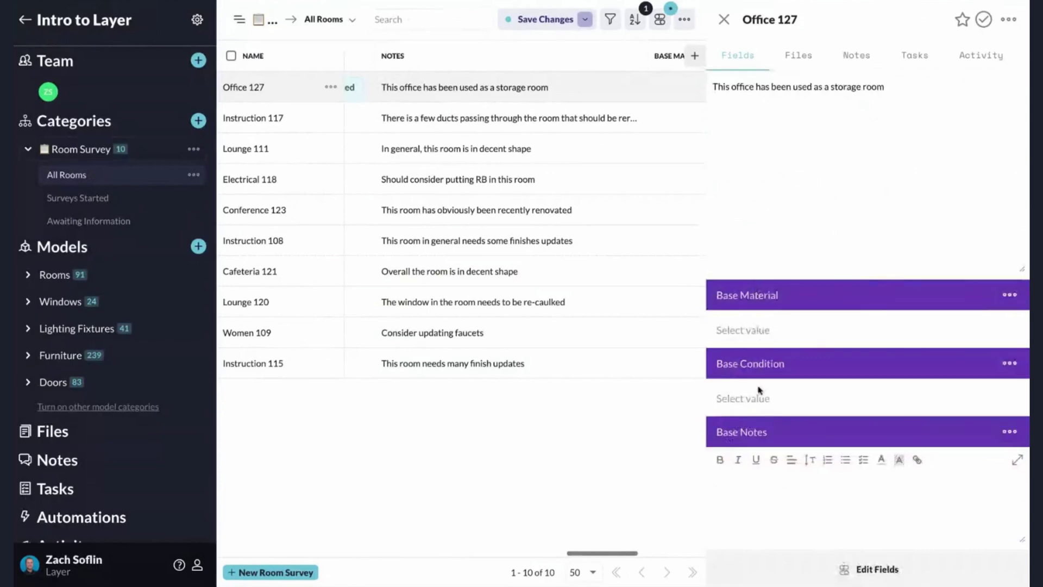
{"action": "left_click", "coordinate": [738, 328]}
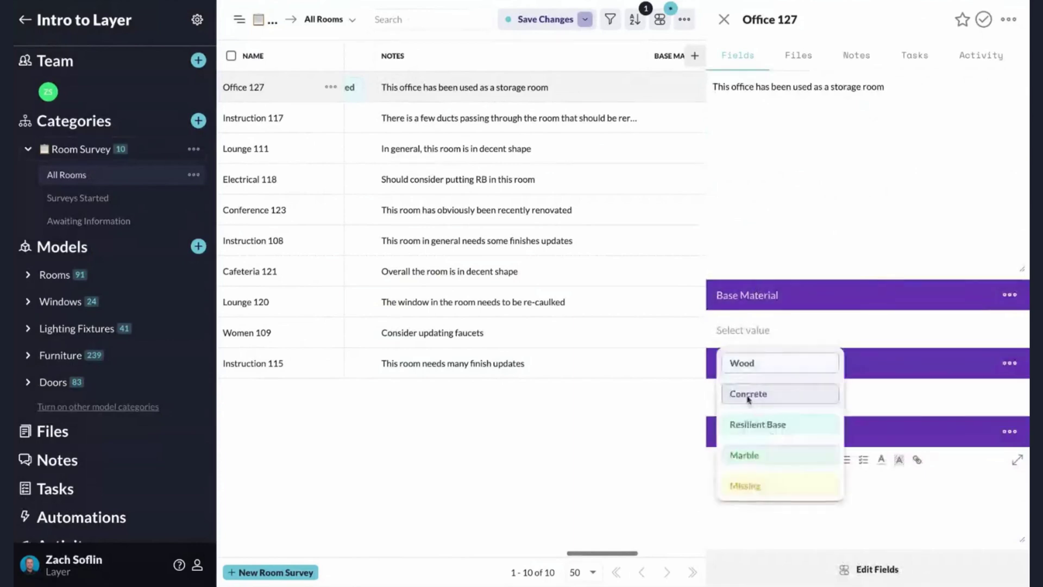
{"action": "key", "text": "Escape"}
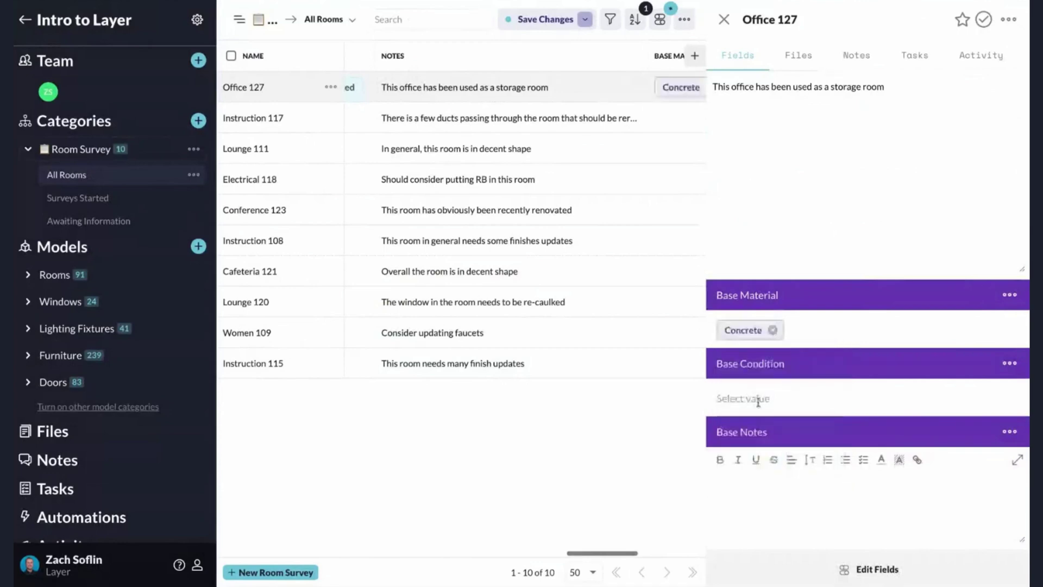
Set Office 127's Base Condition to Good, enter "This needs to be replaced" in Base Notes, and close the record
{"action": "left_click", "coordinate": [758, 400]}
{"action": "left_click", "coordinate": [748, 496]}
{"action": "left_click", "coordinate": [746, 498]}
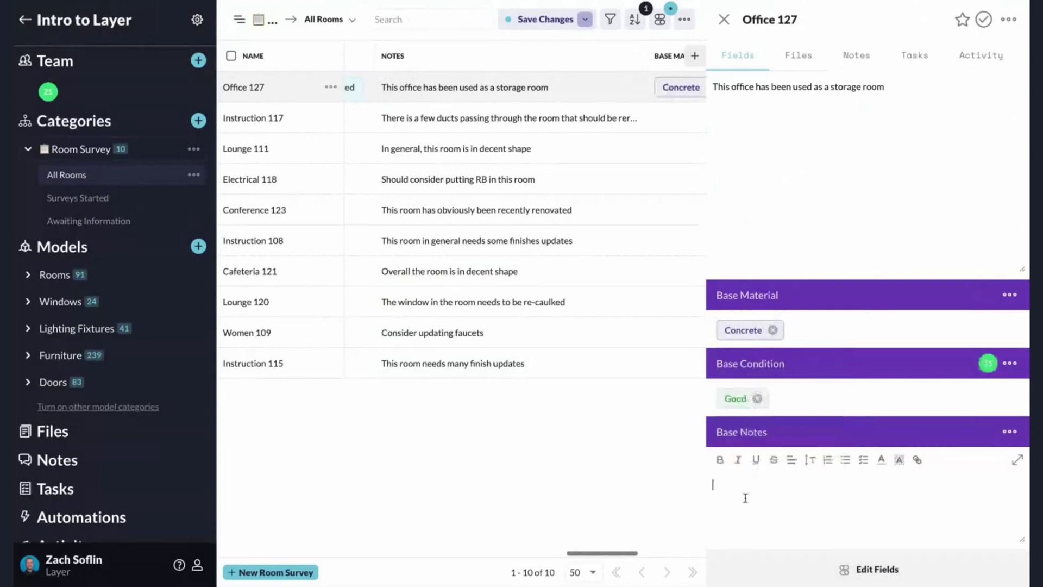
{"action": "type", "text": "This needs to be replaced"}
{"action": "scroll", "coordinate": [711, 200], "scroll_direction": "up", "scroll_amount": 4}
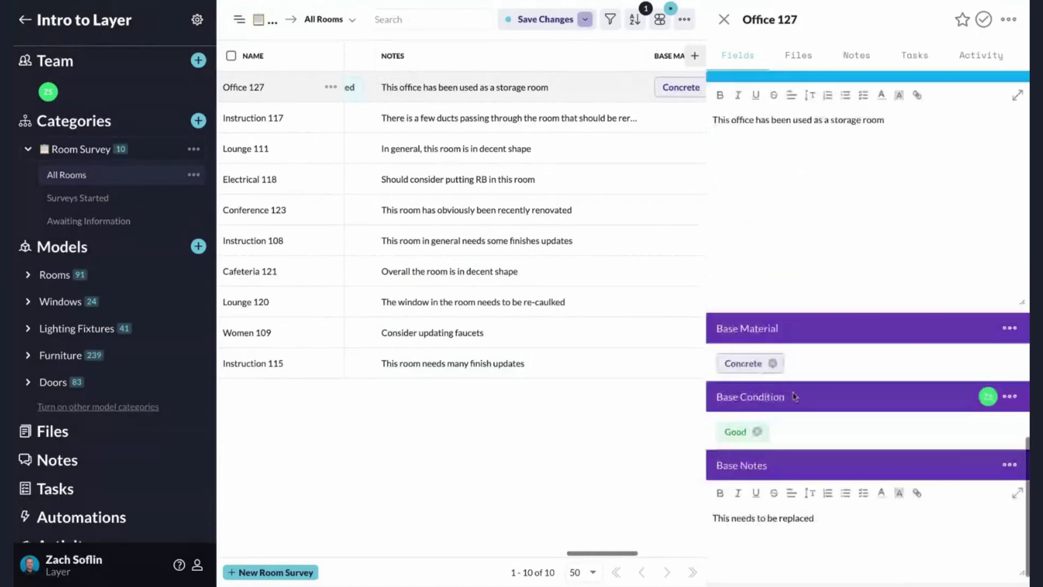
{"action": "scroll", "coordinate": [712, 200], "scroll_direction": "up", "scroll_amount": 1}
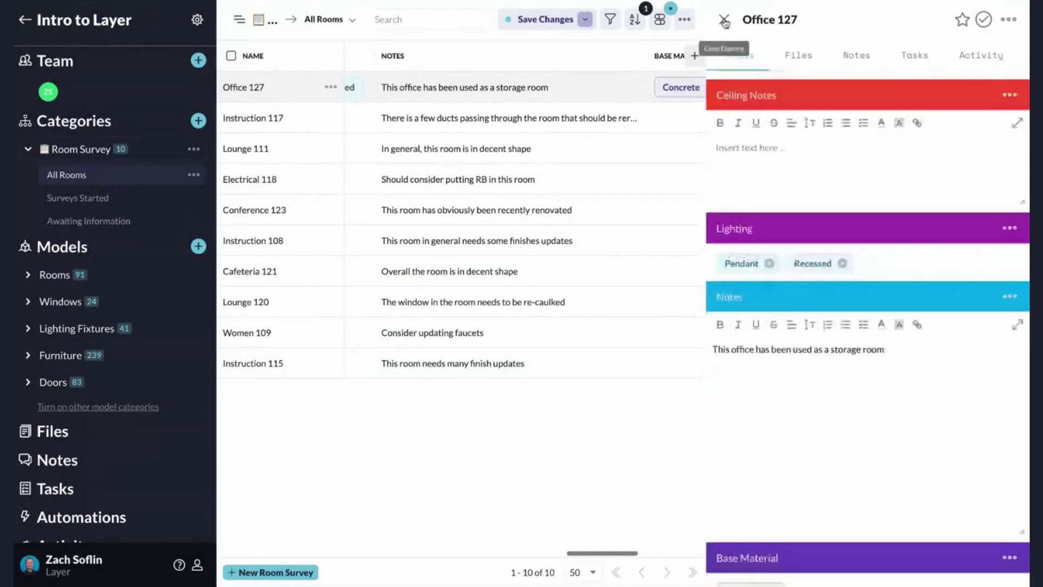
{"action": "left_click", "coordinate": [725, 21]}
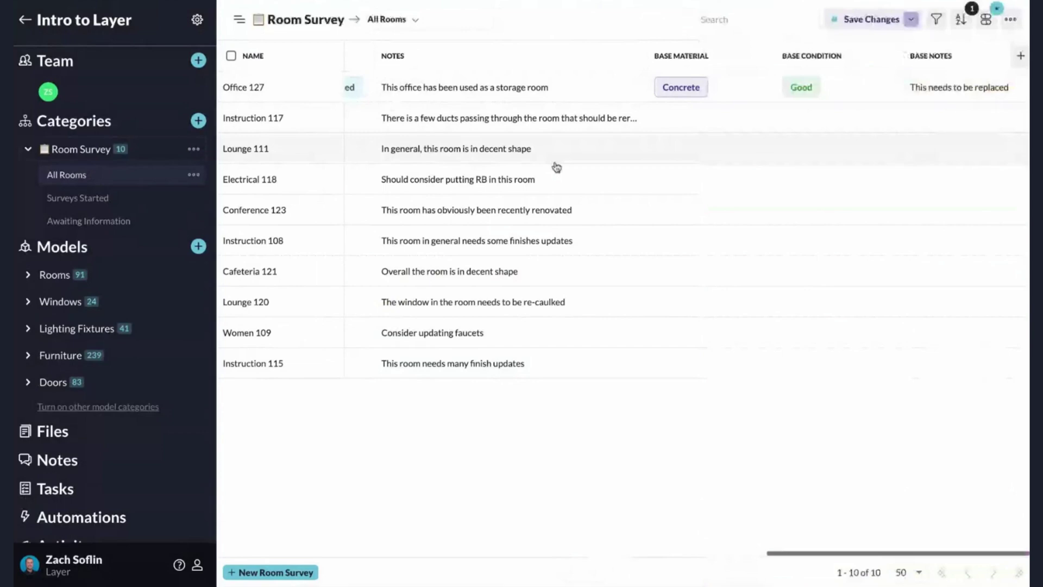
Create a new survey entry in the Room Survey category
{"action": "scroll", "coordinate": [556, 167], "scroll_direction": "left", "scroll_amount": 6}
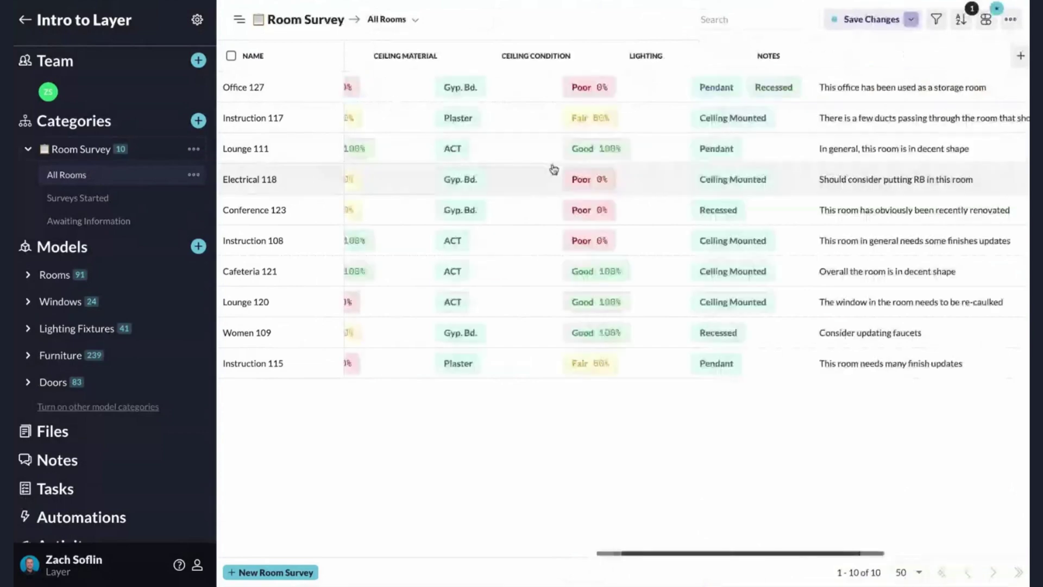
{"action": "scroll", "coordinate": [553, 169], "scroll_direction": "left", "scroll_amount": 8}
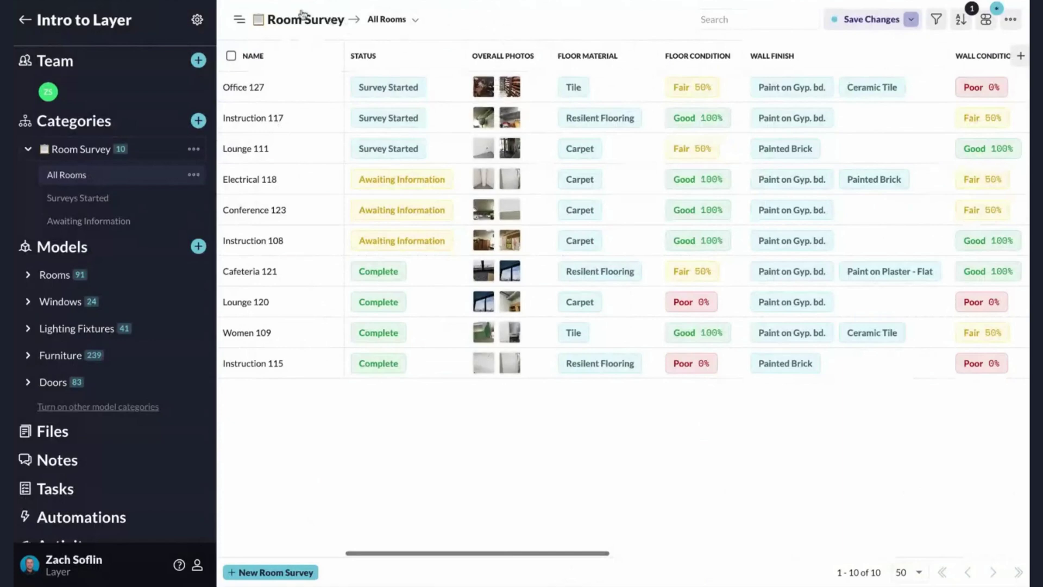
{"action": "left_click", "coordinate": [261, 572]}
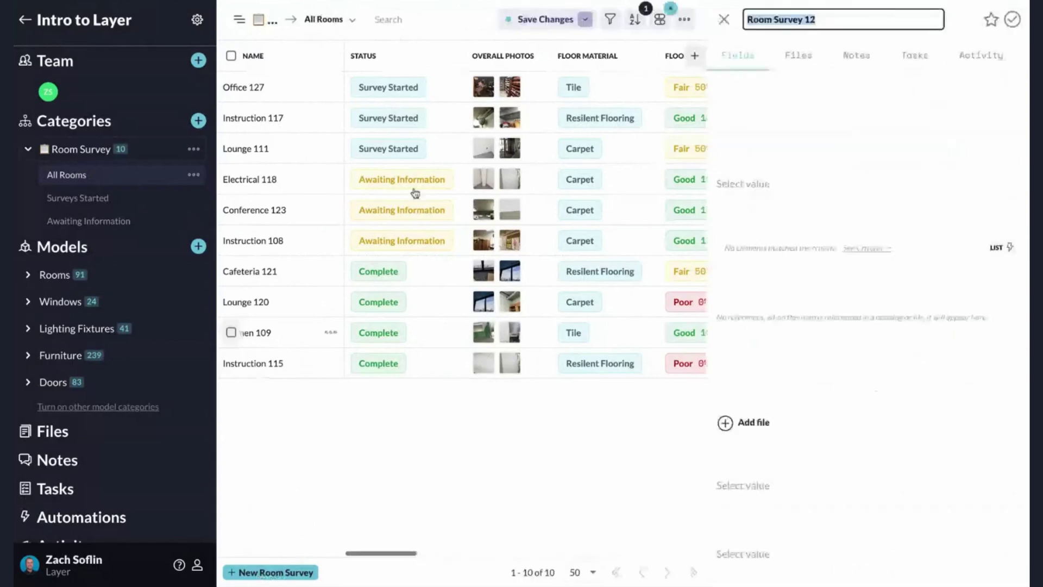
{"action": "left_click", "coordinate": [753, 117]}
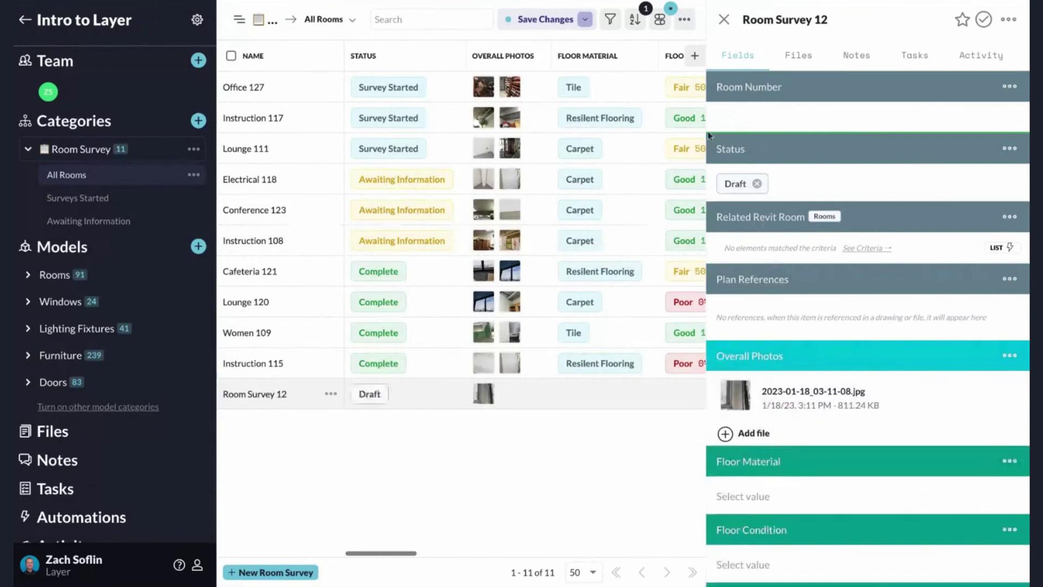
Set the new survey's Floor Material to Resilent Flooring and its Floor Condition to Fair
{"action": "scroll", "coordinate": [813, 418], "scroll_direction": "down", "scroll_amount": 1}
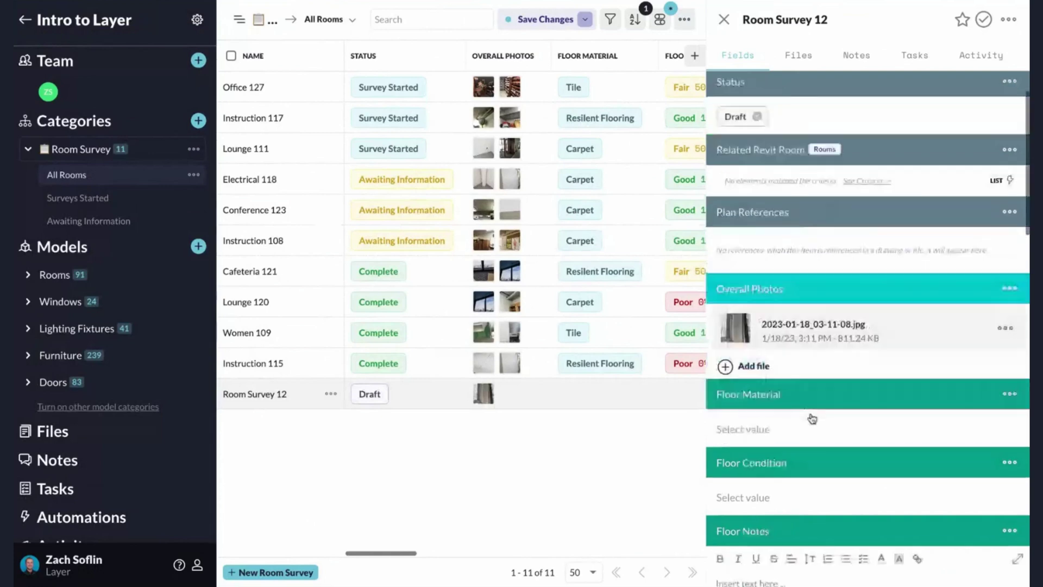
{"action": "scroll", "coordinate": [812, 419], "scroll_direction": "down", "scroll_amount": 1}
{"action": "left_click", "coordinate": [760, 331]}
{"action": "left_click", "coordinate": [760, 393]}
{"action": "left_click", "coordinate": [744, 404]}
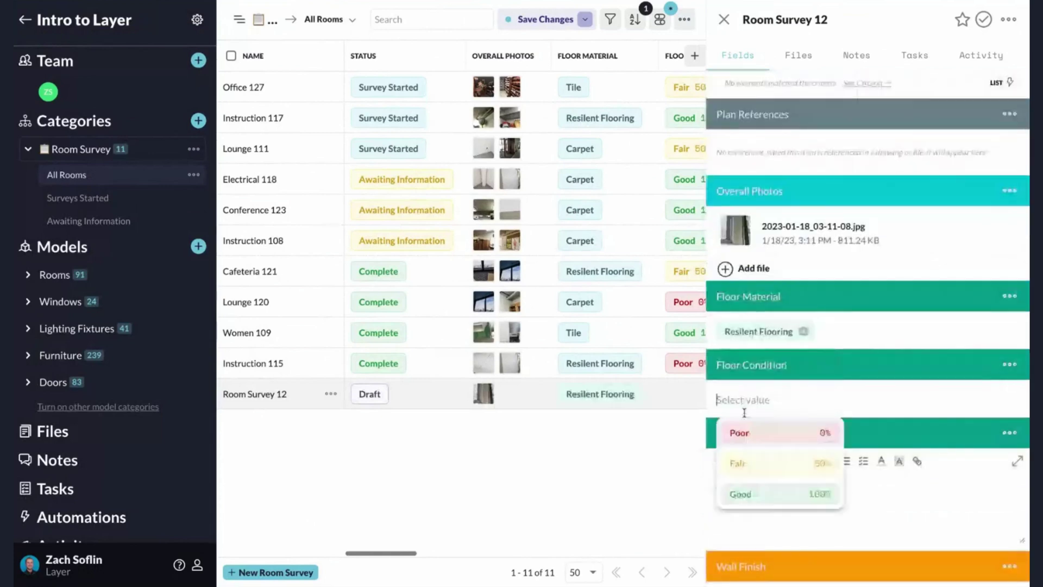
{"action": "left_click", "coordinate": [739, 463]}
Set the new survey's Wall Finish to Paint on Plaster - Flat and its Wall Condition to Fair
{"action": "scroll", "coordinate": [759, 414], "scroll_direction": "down", "scroll_amount": 2}
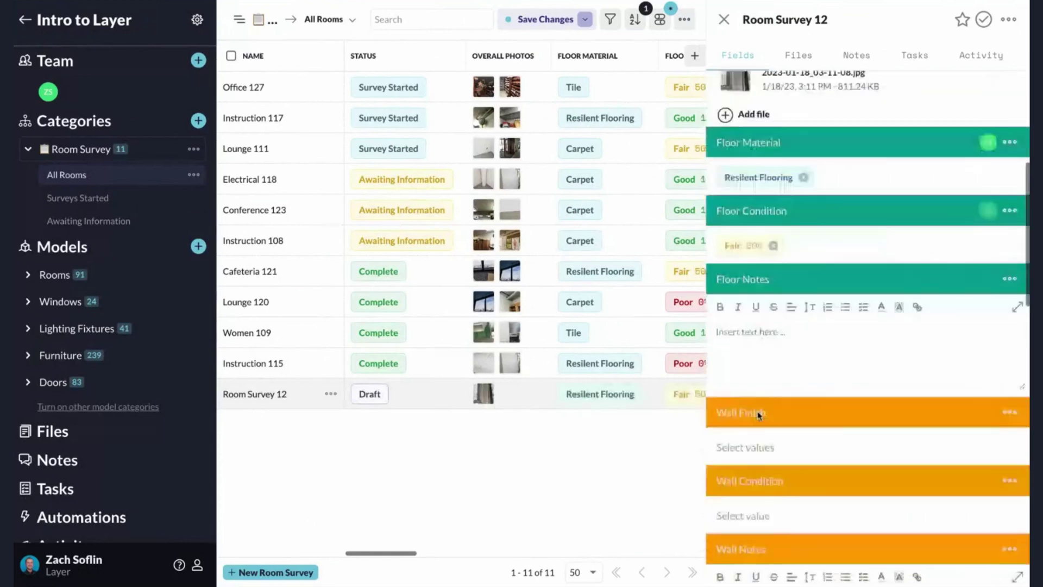
{"action": "left_click", "coordinate": [758, 445]}
{"action": "left_click", "coordinate": [771, 368]}
{"action": "scroll", "coordinate": [745, 312], "scroll_direction": "down", "scroll_amount": 3}
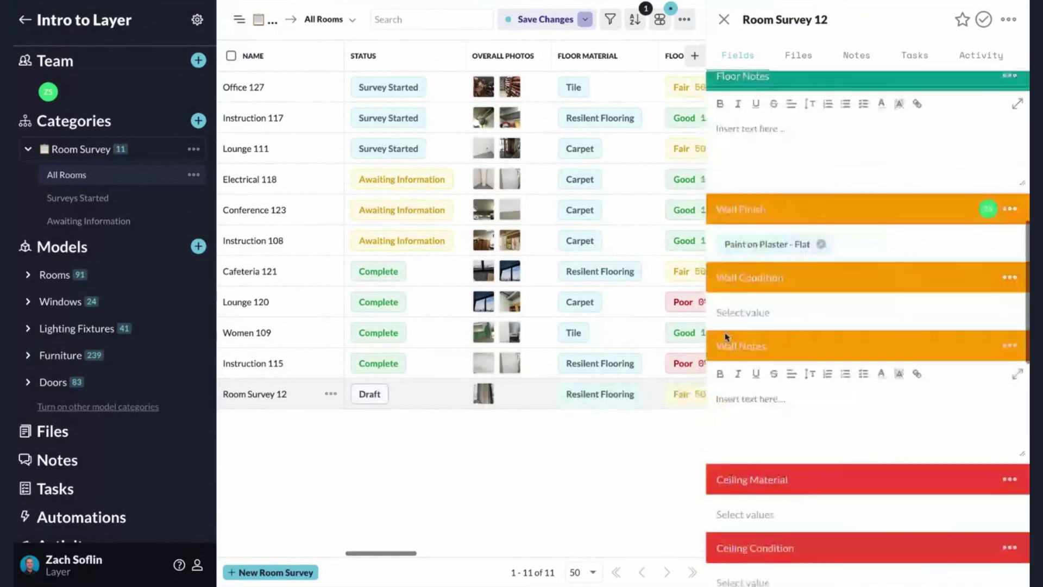
{"action": "left_click", "coordinate": [746, 312]}
{"action": "left_click", "coordinate": [741, 373]}
Set the new survey's Ceiling Material to Painted Metal
{"action": "scroll", "coordinate": [748, 458], "scroll_direction": "down", "scroll_amount": 3}
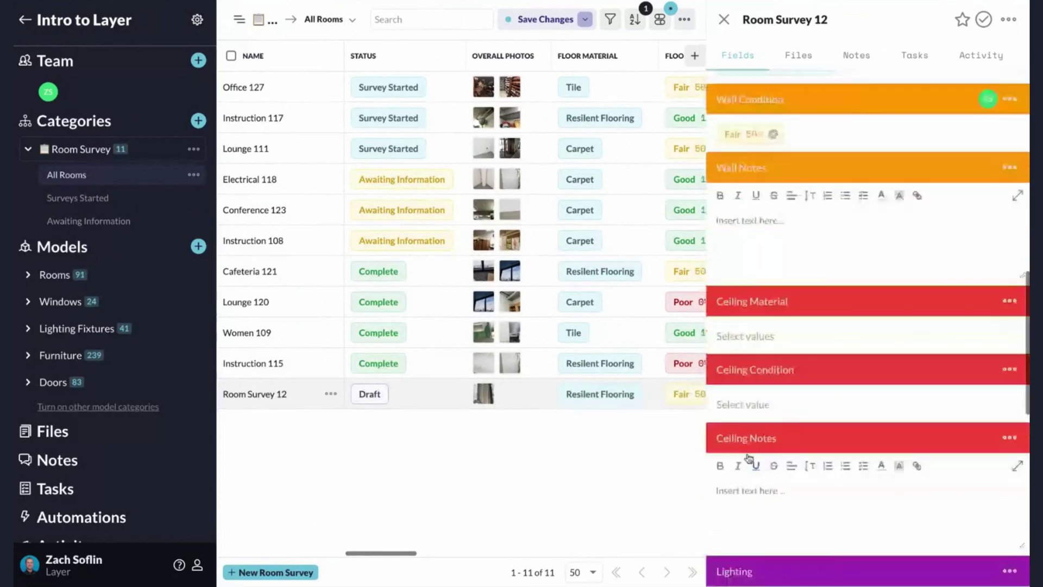
{"action": "left_click", "coordinate": [744, 336]}
{"action": "left_click", "coordinate": [747, 368]}
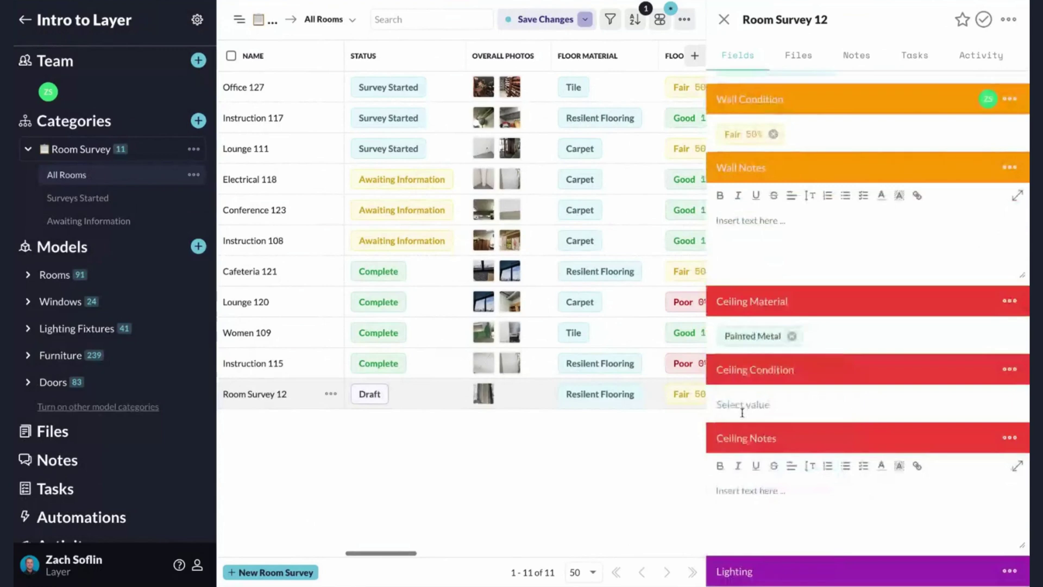
Set the new survey's Ceiling Condition to Good 100% and its Lighting to Pendant
{"action": "left_click", "coordinate": [742, 411]}
{"action": "left_click", "coordinate": [741, 496]}
{"action": "scroll", "coordinate": [754, 340], "scroll_direction": "down", "scroll_amount": 4}
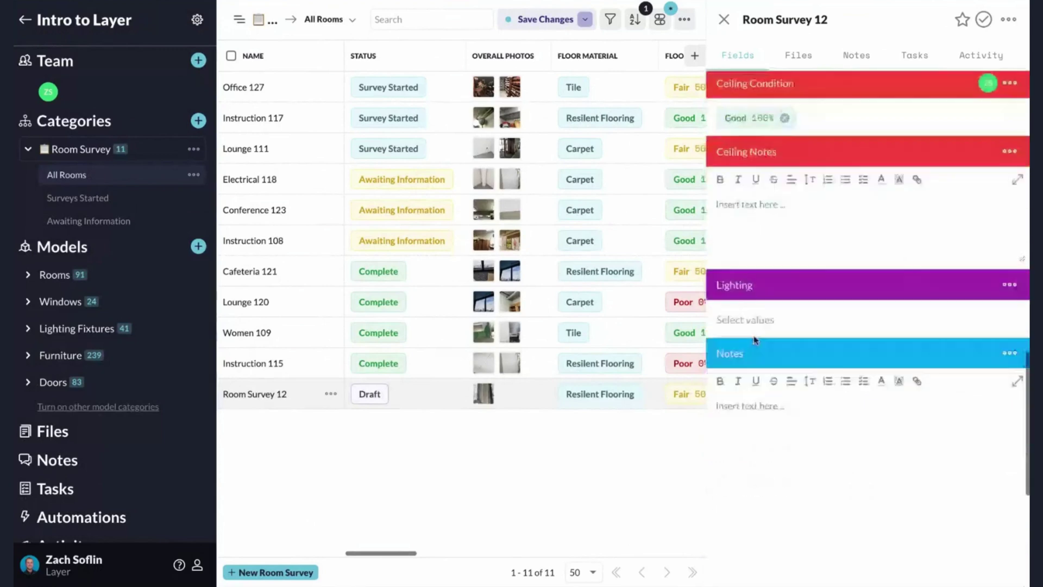
{"action": "scroll", "coordinate": [754, 340], "scroll_direction": "down", "scroll_amount": 1}
{"action": "left_click", "coordinate": [752, 244]}
{"action": "left_click", "coordinate": [753, 309]}
Set the new survey's Base Material to Resilient Base and its Base Condition to Good, and close the survey
{"action": "scroll", "coordinate": [747, 435], "scroll_direction": "down", "scroll_amount": 3}
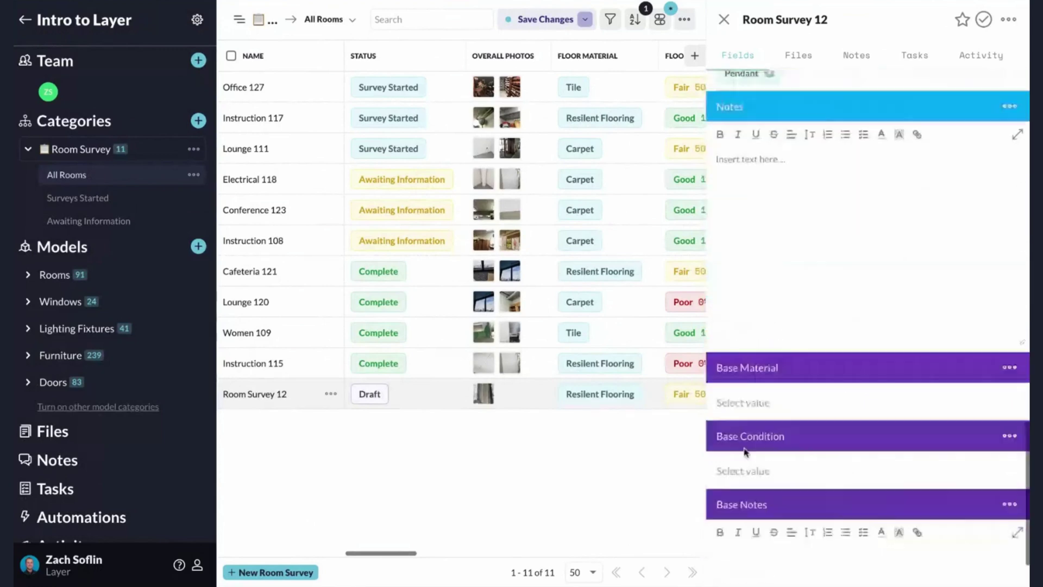
{"action": "scroll", "coordinate": [745, 452], "scroll_direction": "down", "scroll_amount": 1}
{"action": "left_click", "coordinate": [743, 393]}
{"action": "left_click", "coordinate": [743, 488]}
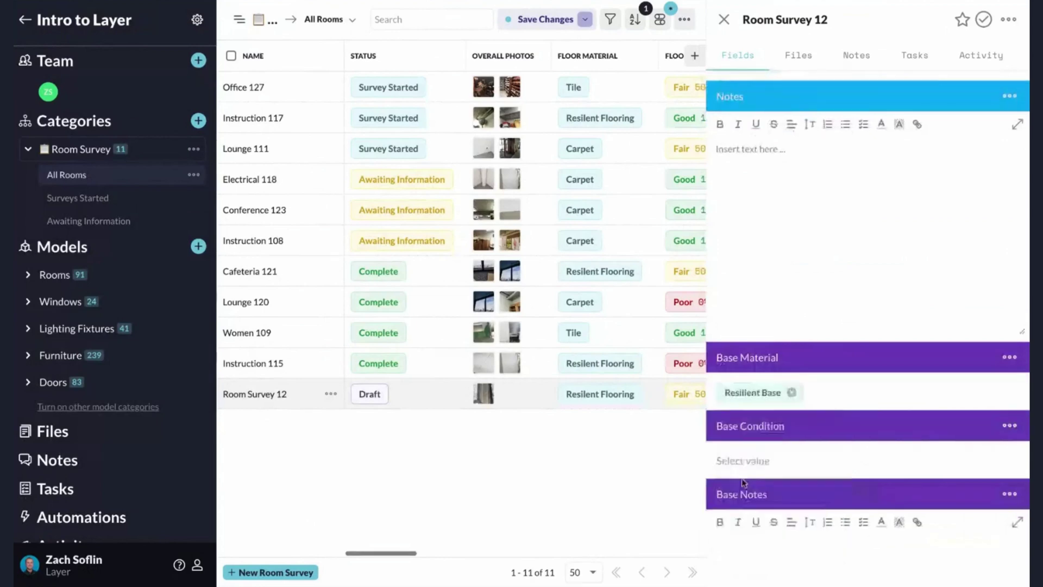
{"action": "left_click", "coordinate": [743, 461]}
{"action": "left_click", "coordinate": [740, 557]}
{"action": "scroll", "coordinate": [806, 359], "scroll_direction": "down", "scroll_amount": 1}
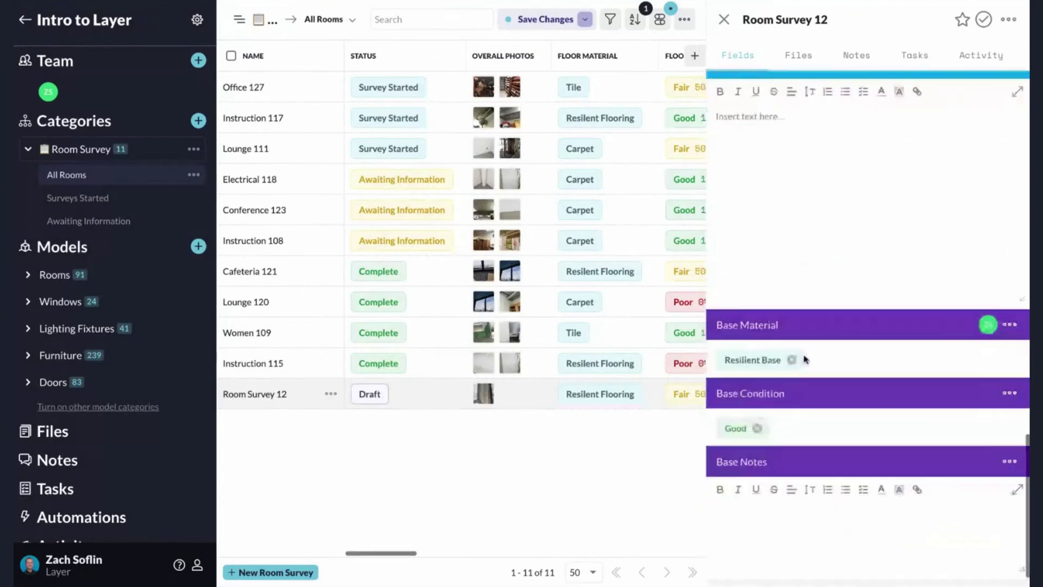
{"action": "scroll", "coordinate": [866, 384], "scroll_direction": "up", "scroll_amount": 5}
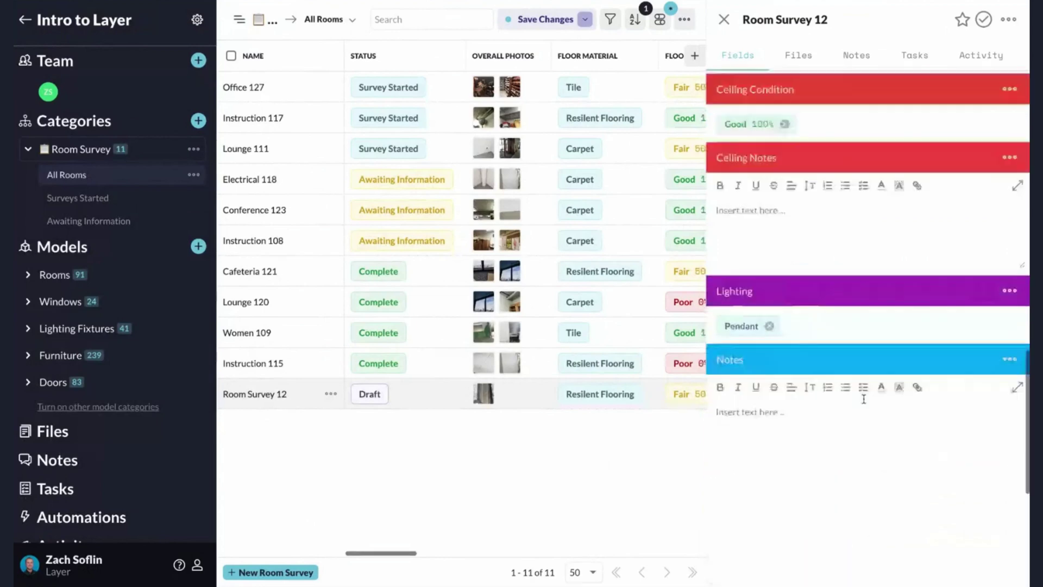
{"action": "scroll", "coordinate": [864, 400], "scroll_direction": "up", "scroll_amount": 10}
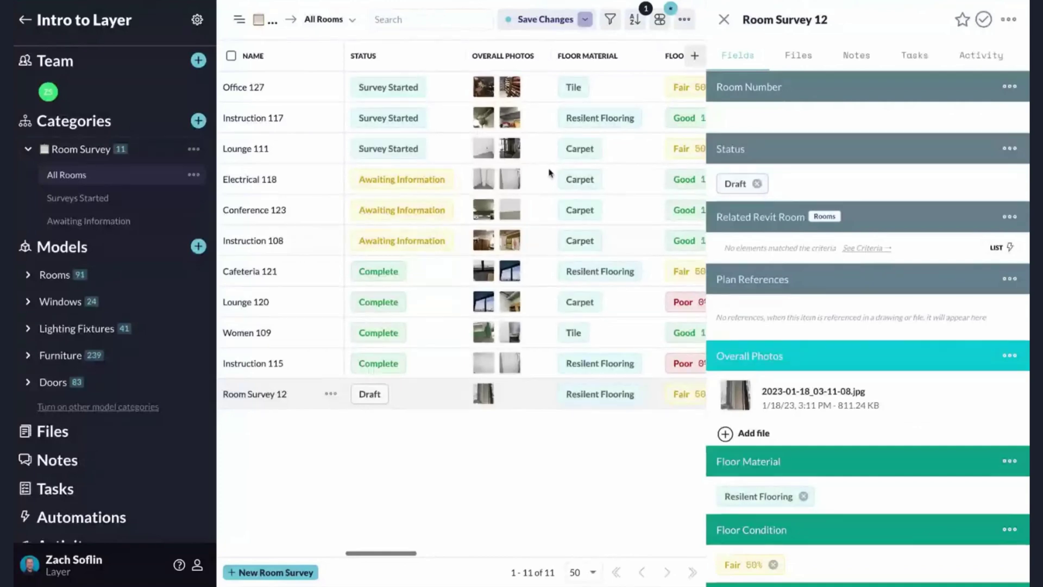
{"action": "left_click", "coordinate": [720, 21]}
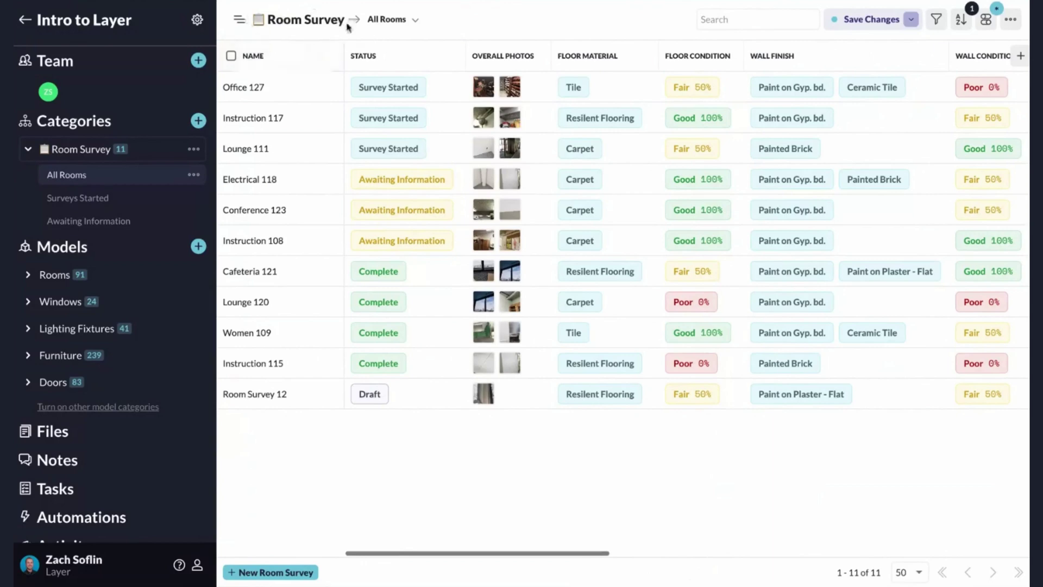
Look through the saved Room Survey views Surveys Started and Awaiting Information, staying in the Awaiting Information view
{"action": "left_click", "coordinate": [411, 21]}
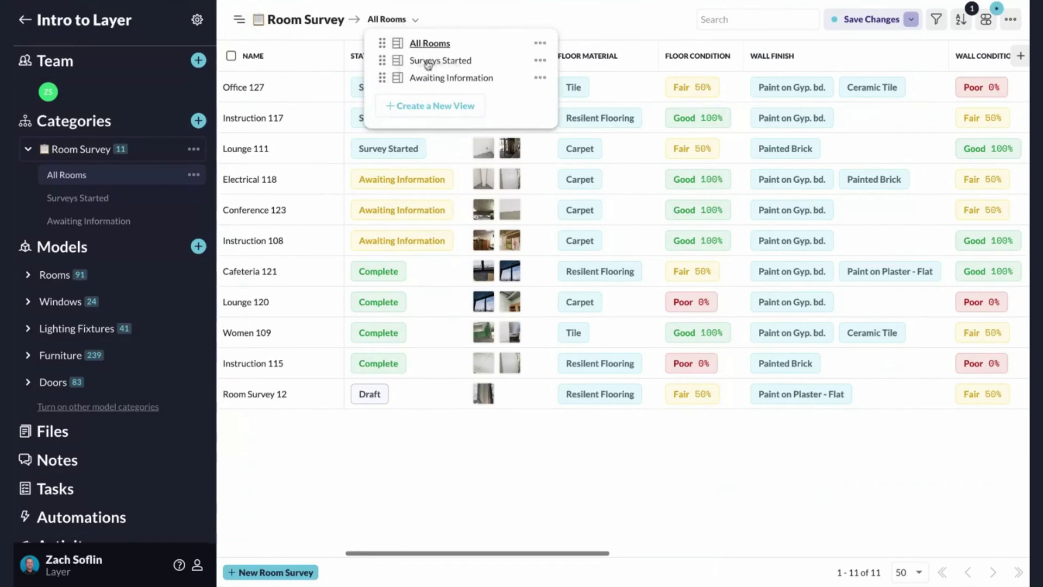
{"action": "left_click", "coordinate": [433, 61]}
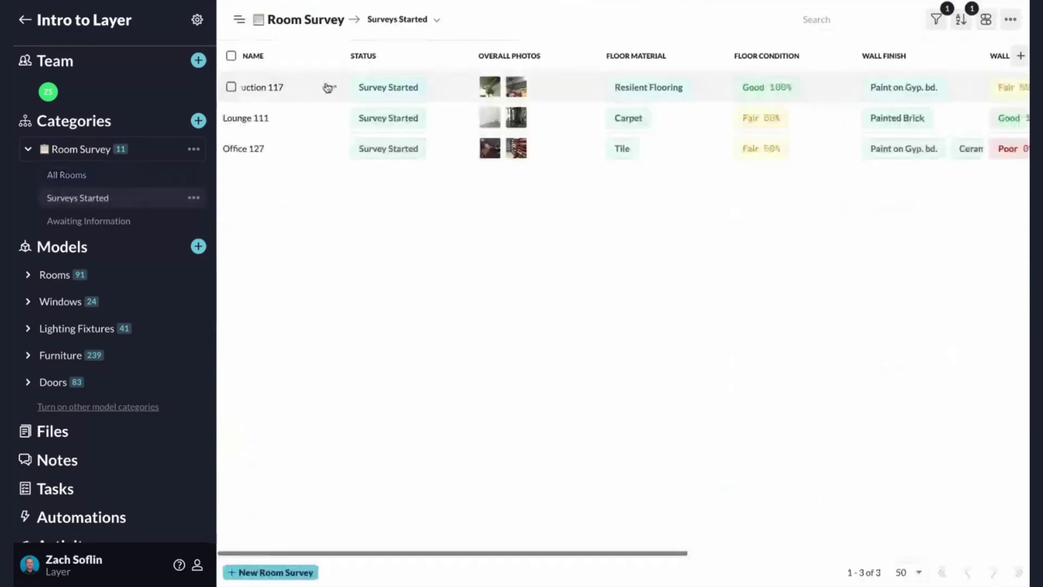
{"action": "left_click", "coordinate": [420, 21]}
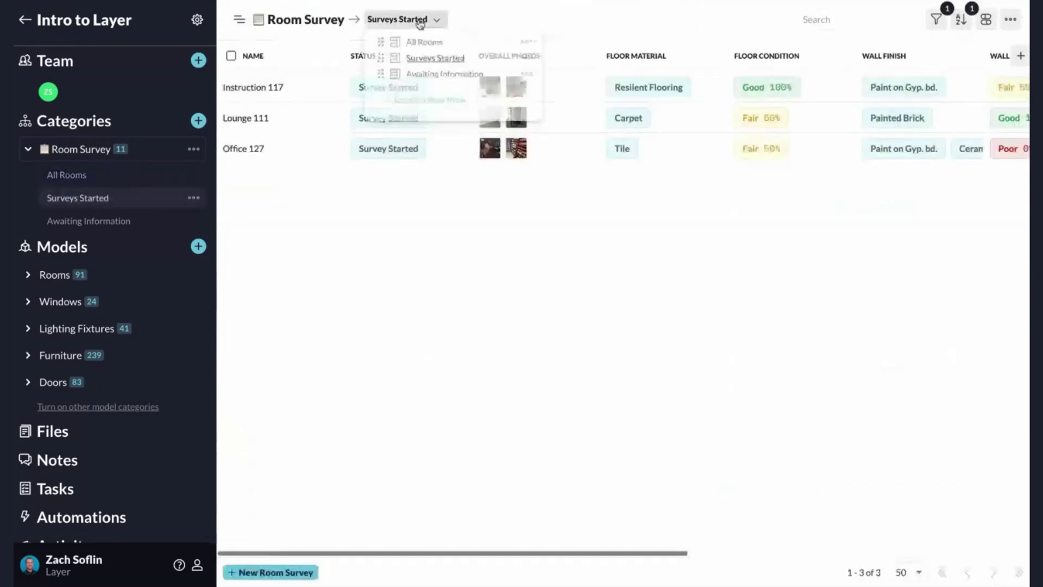
{"action": "left_click", "coordinate": [437, 79]}
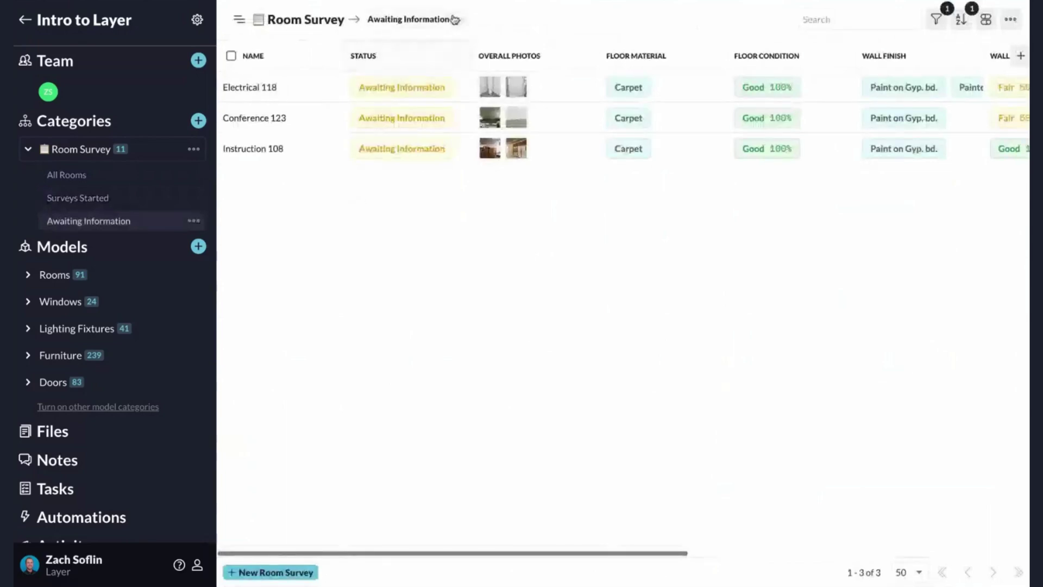
{"action": "left_click", "coordinate": [438, 19]}
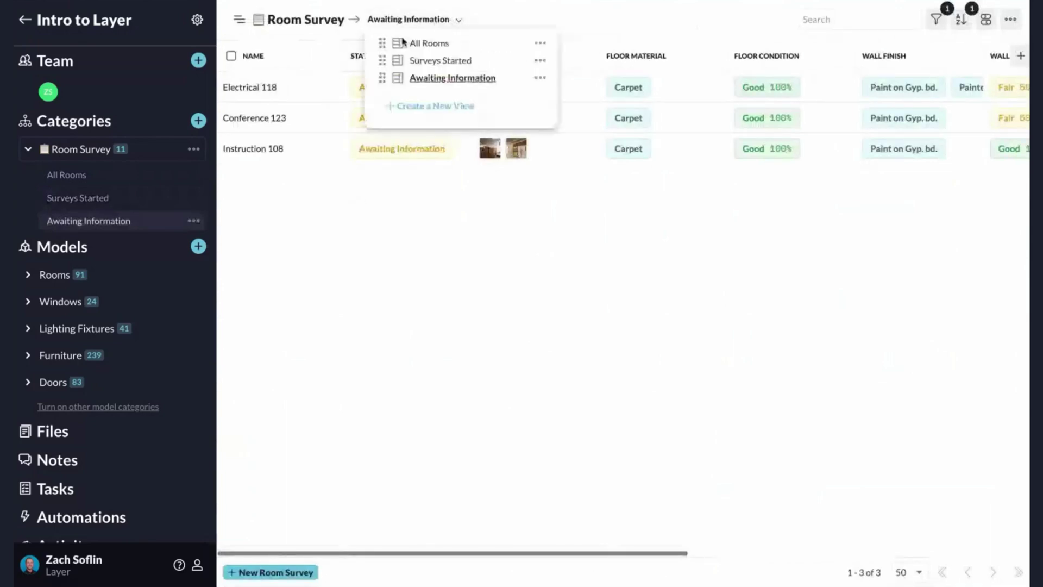
{"action": "left_click", "coordinate": [619, 21]}
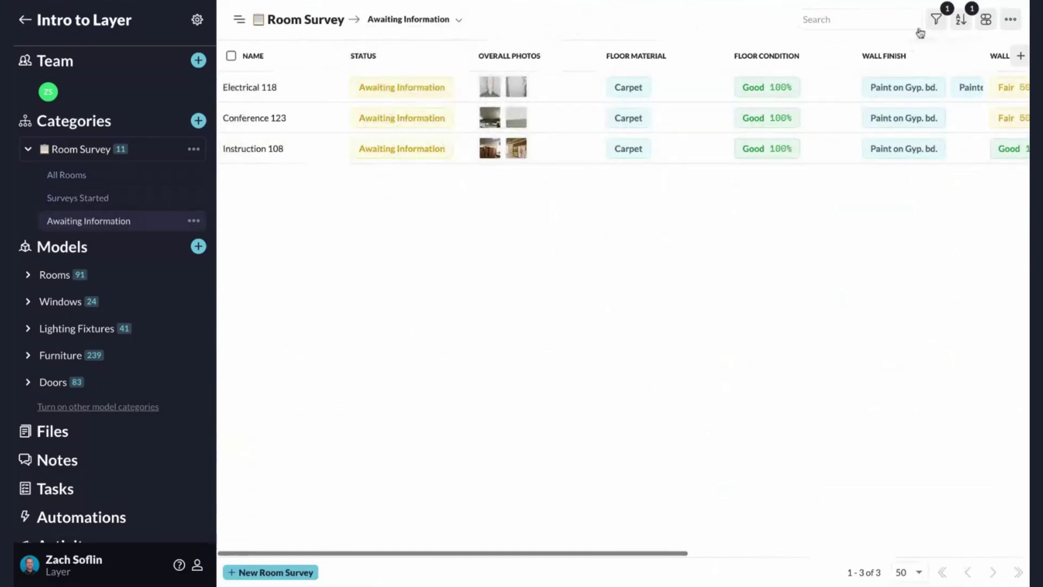
Change the Awaiting Information view's Status filter to contain only Complete
{"action": "left_click", "coordinate": [937, 22]}
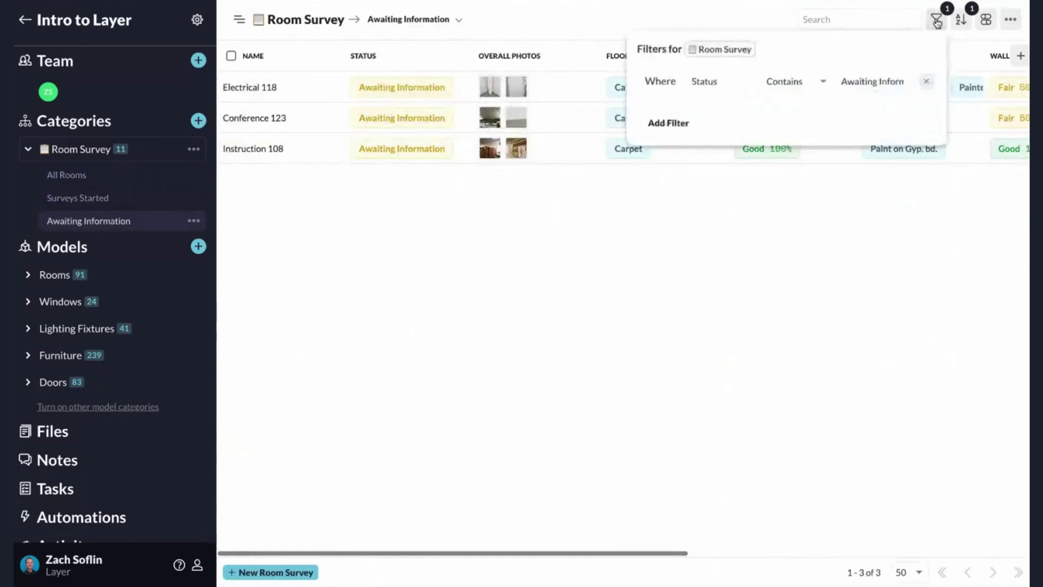
{"action": "left_click", "coordinate": [871, 82]}
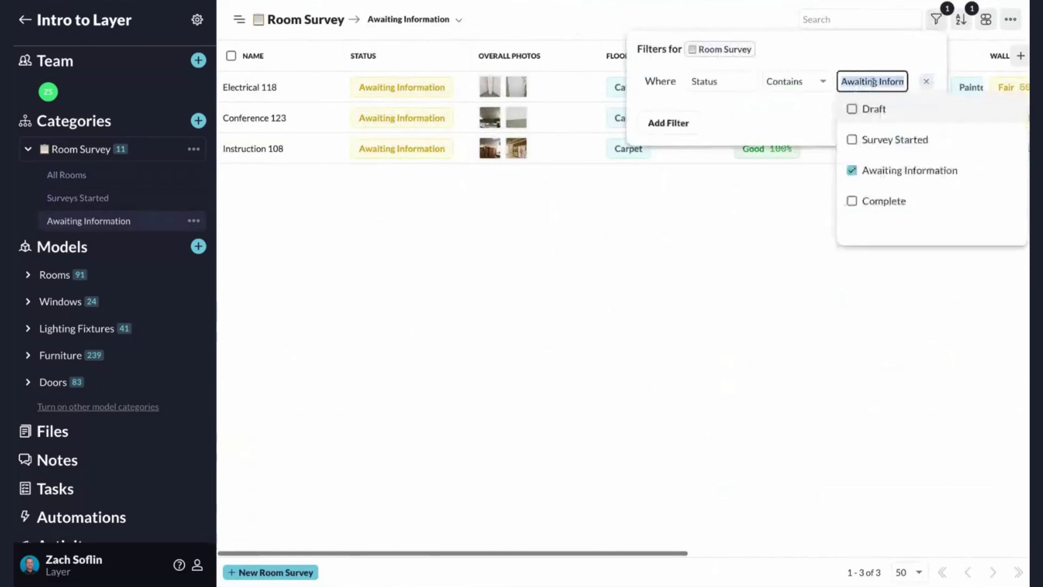
{"action": "left_click", "coordinate": [852, 202]}
{"action": "left_click", "coordinate": [852, 172]}
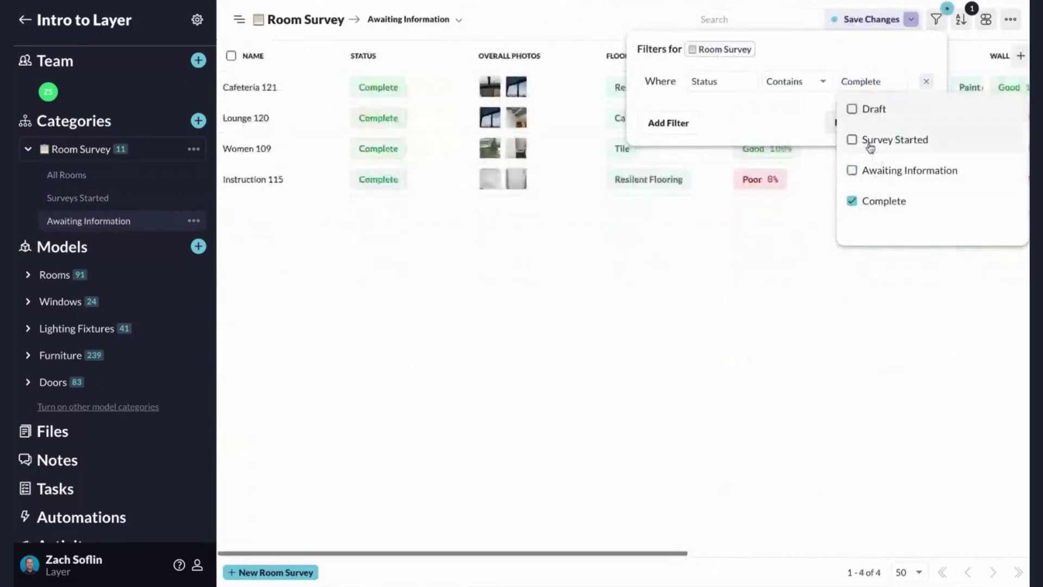
{"action": "left_click", "coordinate": [771, 123]}
{"action": "left_click", "coordinate": [603, 309]}
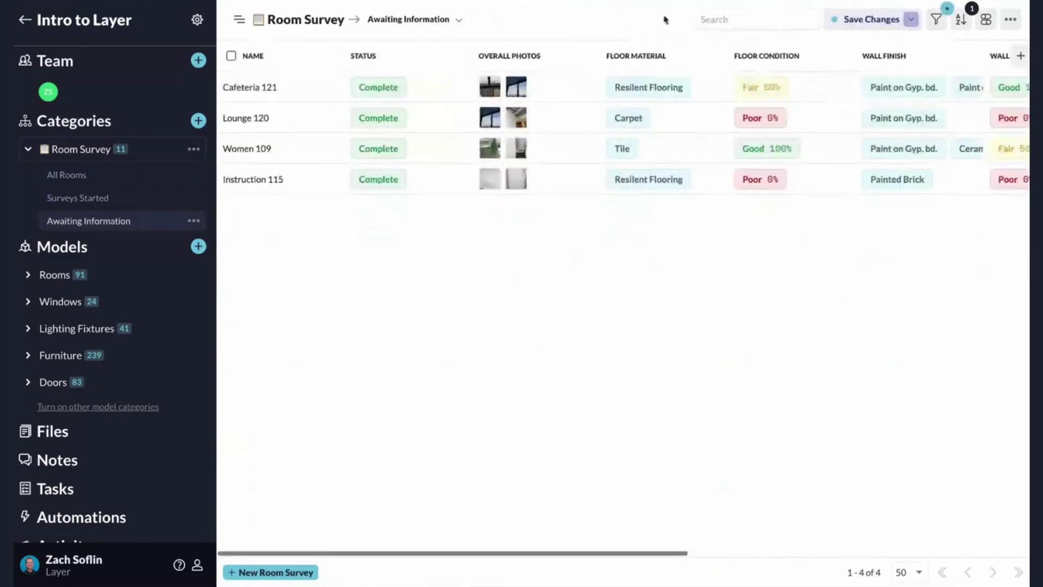
Save the filtered table as a new Room Survey view and rename that view Completed
{"action": "left_click", "coordinate": [912, 19]}
{"action": "left_click", "coordinate": [950, 69]}
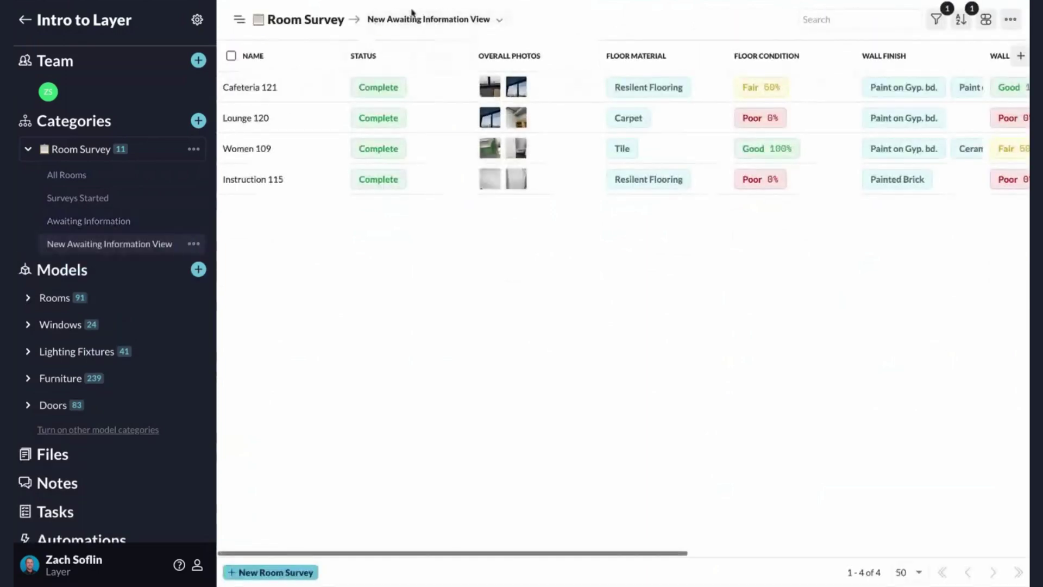
{"action": "left_click", "coordinate": [498, 20]}
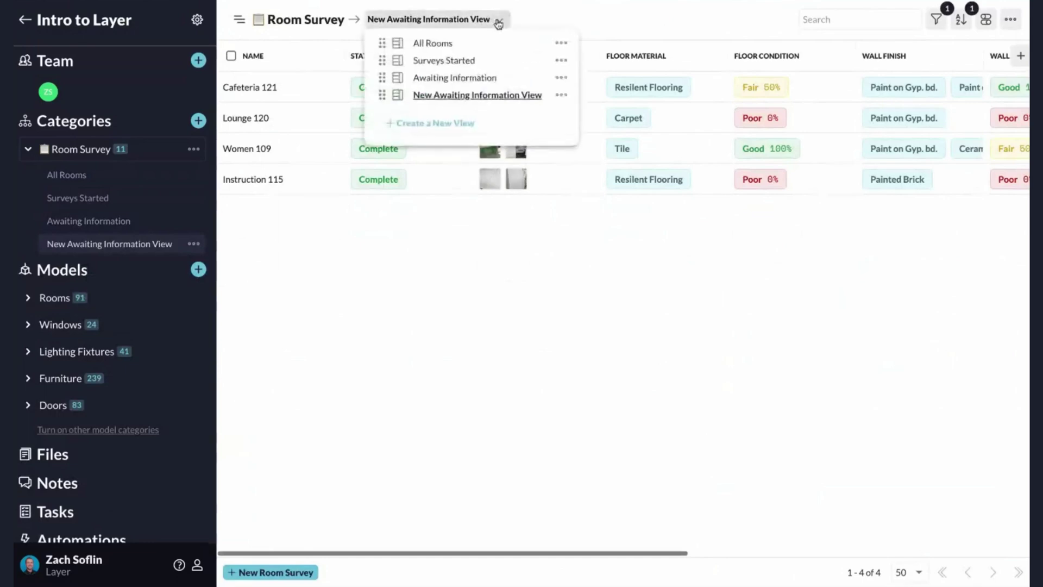
{"action": "left_click", "coordinate": [561, 94]}
{"action": "left_click", "coordinate": [608, 140]}
{"action": "type", "text": "Completed"}
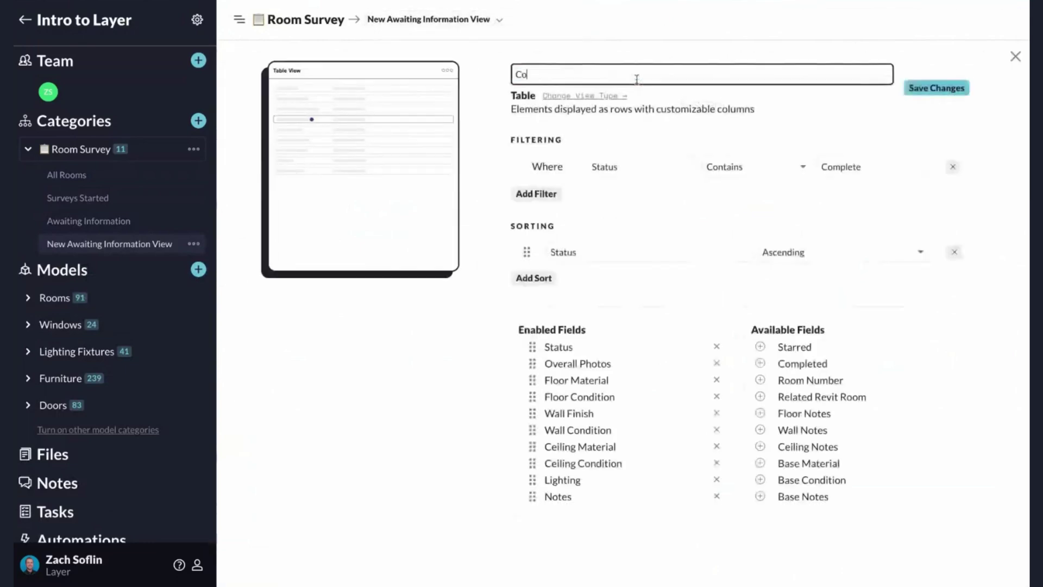
{"action": "key", "text": "Return"}
{"action": "left_click", "coordinate": [945, 87]}
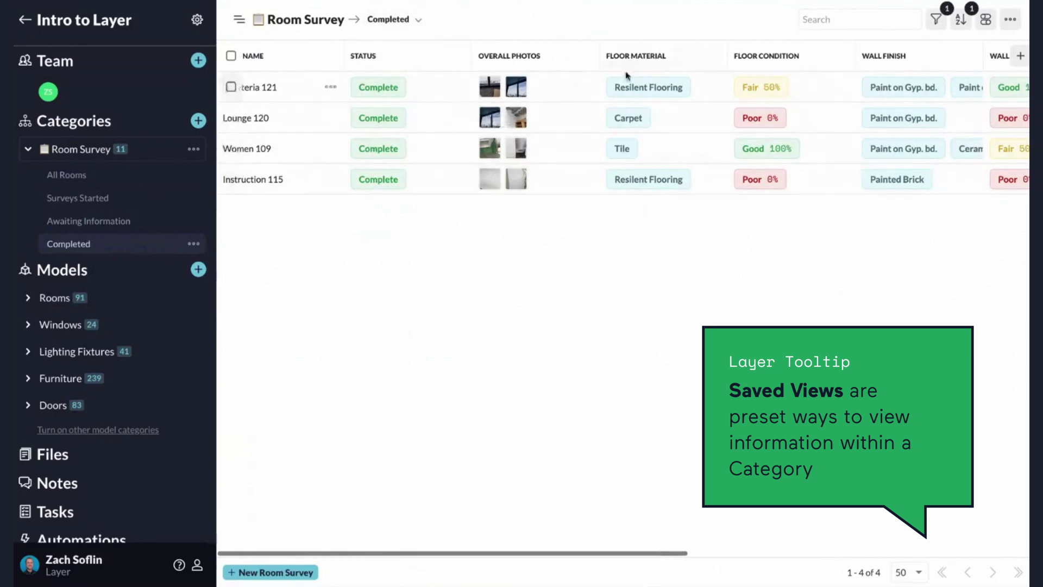
Start a new Room Survey view named Drawing Set with Drawing as its view type
{"action": "left_click", "coordinate": [412, 20]}
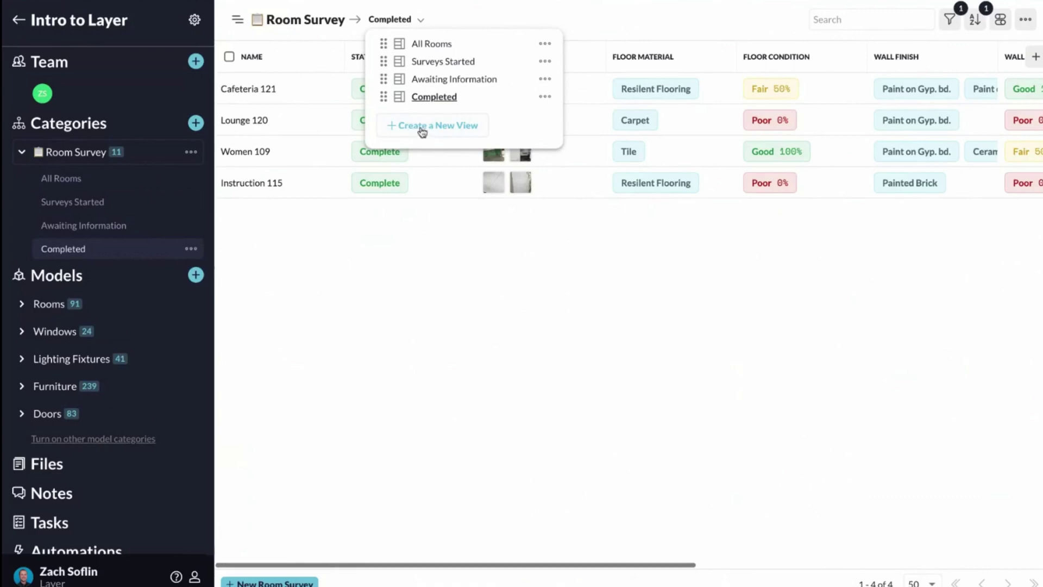
{"action": "left_click", "coordinate": [431, 130]}
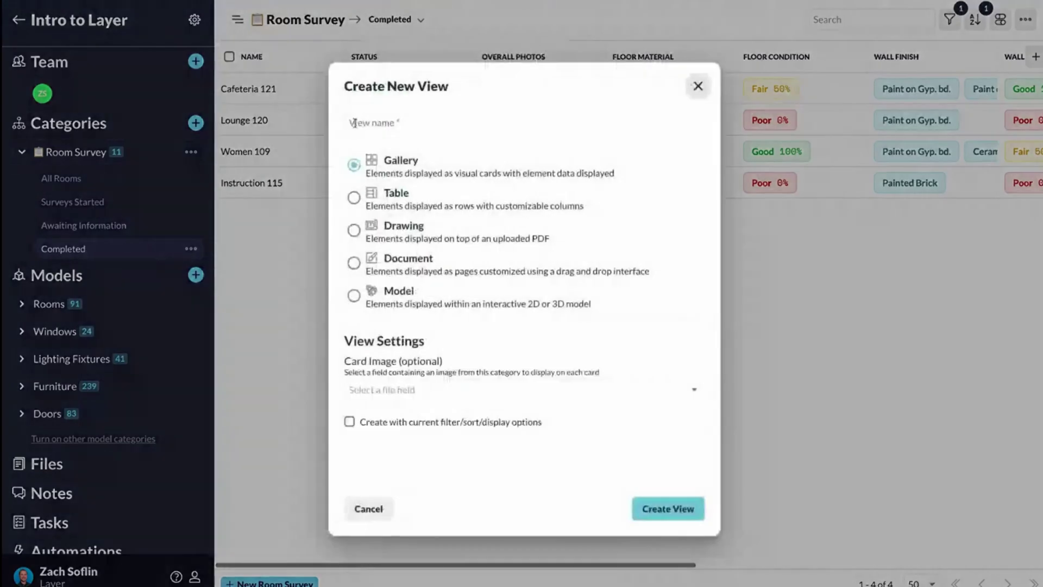
{"action": "left_click", "coordinate": [374, 125]}
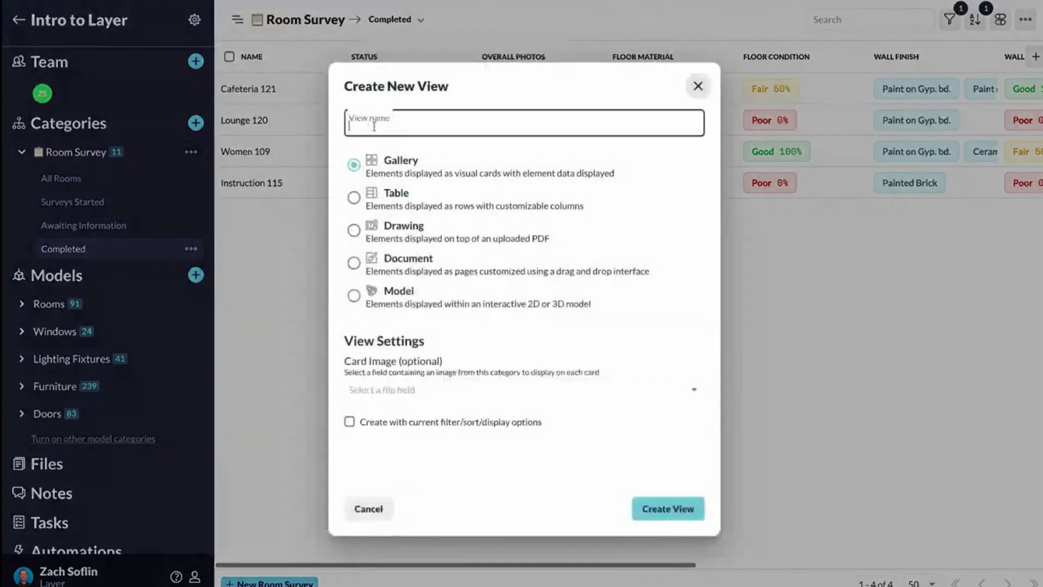
{"action": "type", "text": "Drawing Set"}
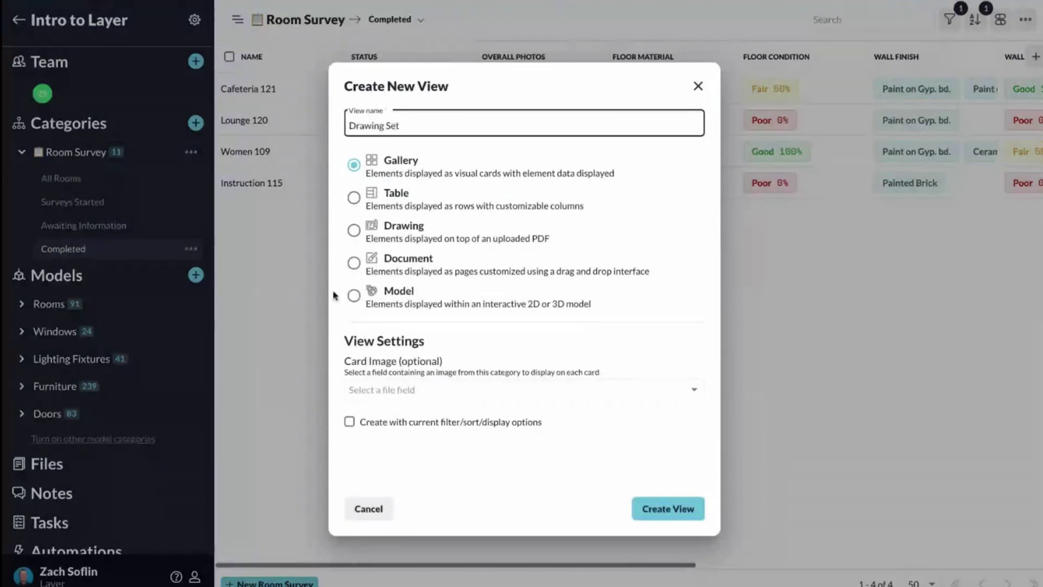
{"action": "left_click", "coordinate": [353, 230]}
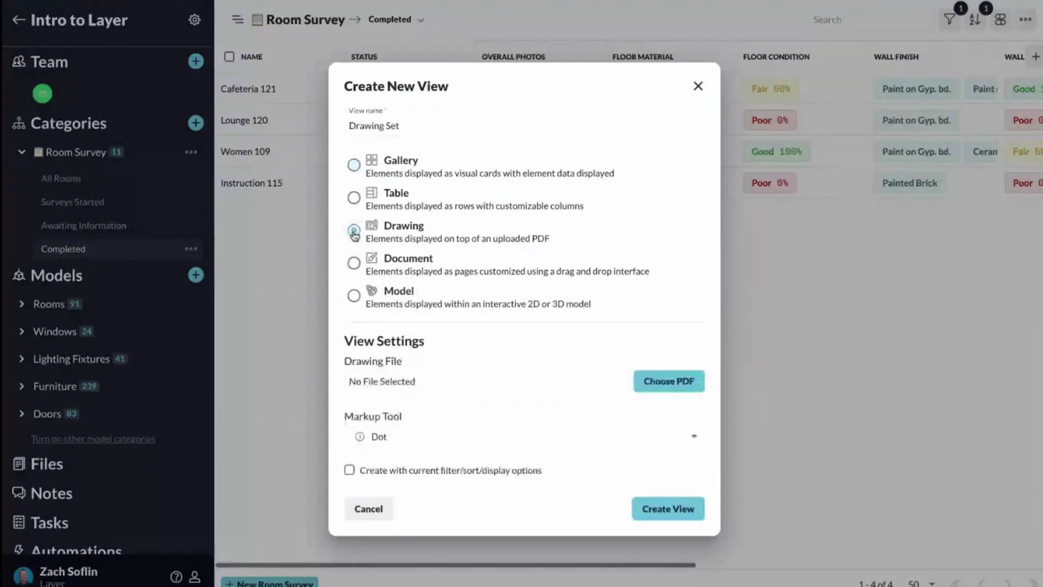
Attach LYR School Example Plans.pdf as the drawing file, set the markup tool to Rectangle and create the view
{"action": "scroll", "coordinate": [654, 376], "scroll_direction": "down", "scroll_amount": 1}
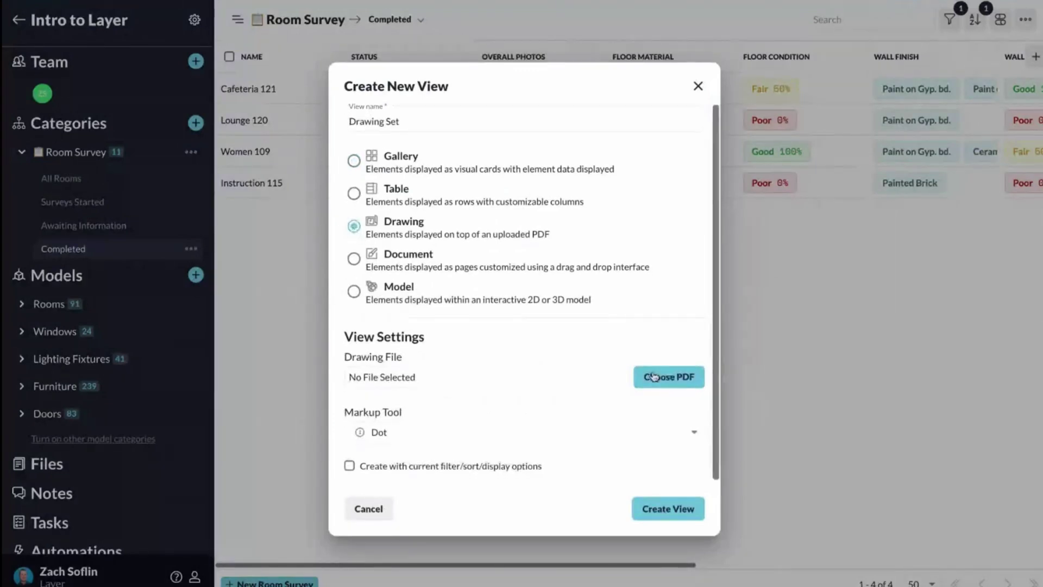
{"action": "left_click", "coordinate": [653, 376]}
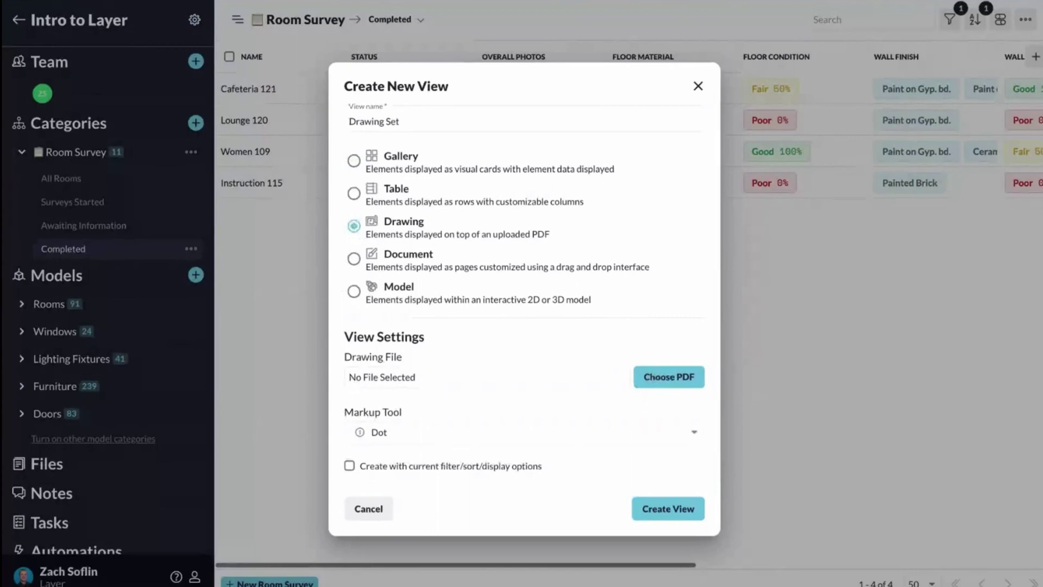
{"action": "left_click", "coordinate": [534, 438]}
{"action": "left_click", "coordinate": [374, 514]}
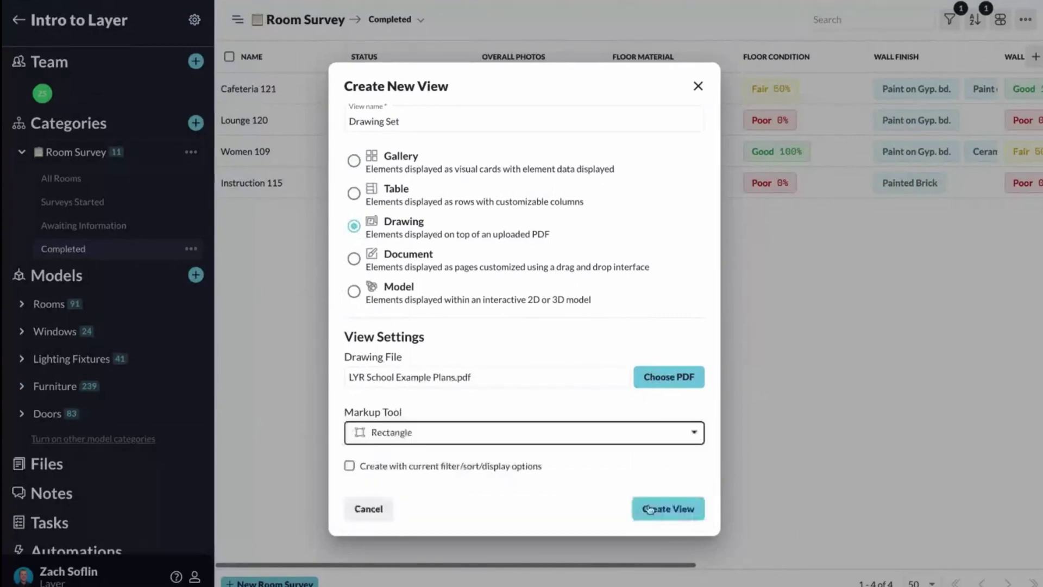
{"action": "left_click", "coordinate": [650, 509]}
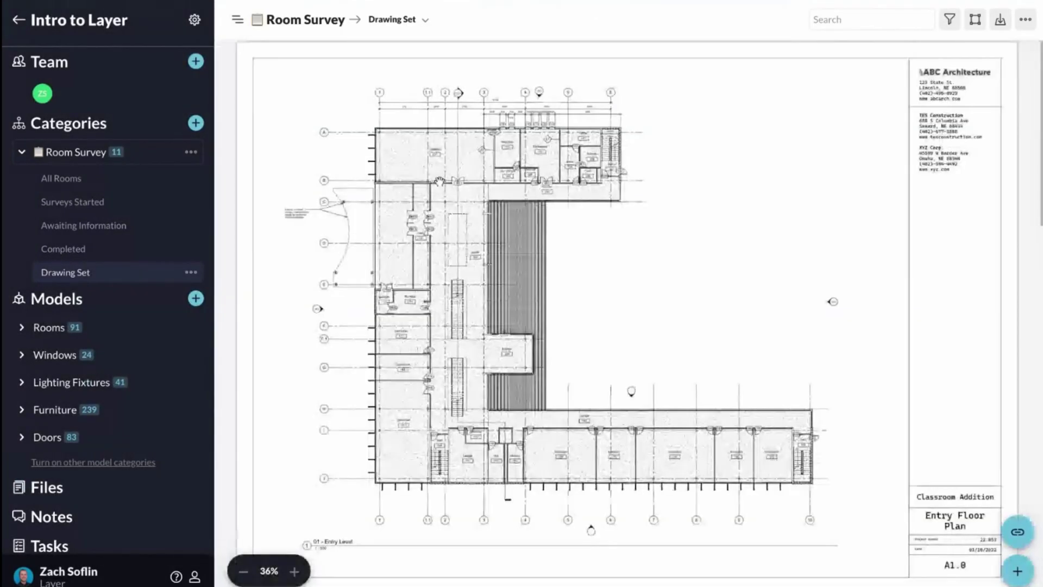
Add a new room survey to the floor plan by drawing a rectangle around the Electrical 118 room label
{"action": "scroll", "coordinate": [544, 142], "scroll_direction": "up", "scroll_amount": 2}
{"action": "scroll", "coordinate": [497, 141], "scroll_direction": "up", "scroll_amount": 5}
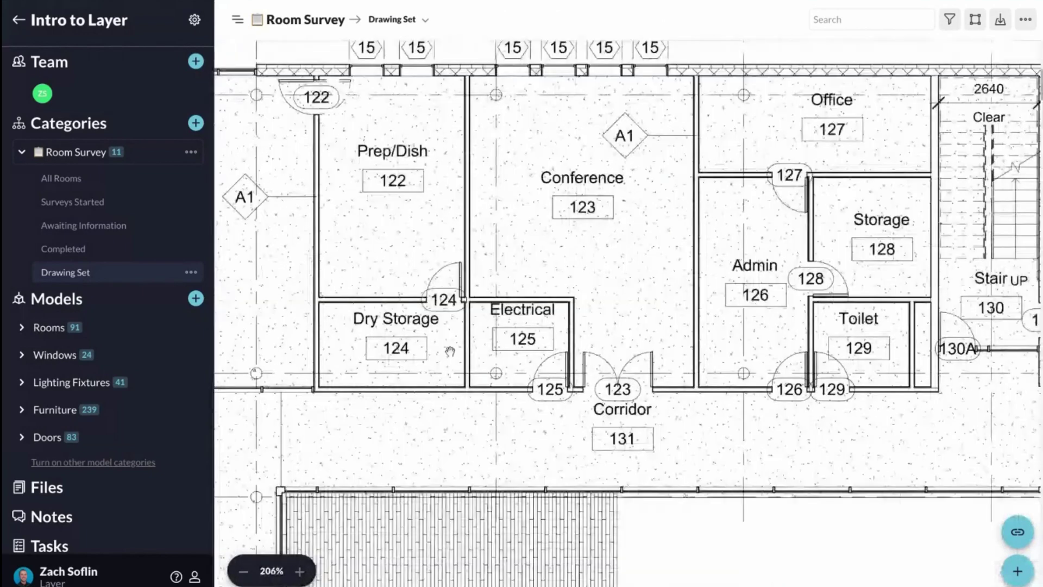
{"action": "mouse_move", "coordinate": [450, 352]}
{"action": "left_mouse_down"}
{"action": "mouse_move", "coordinate": [745, 386]}
{"action": "mouse_move", "coordinate": [439, 414]}
{"action": "left_mouse_up"}
{"action": "left_click_drag", "start_coordinate": [553, 537], "coordinate": [632, 300]}
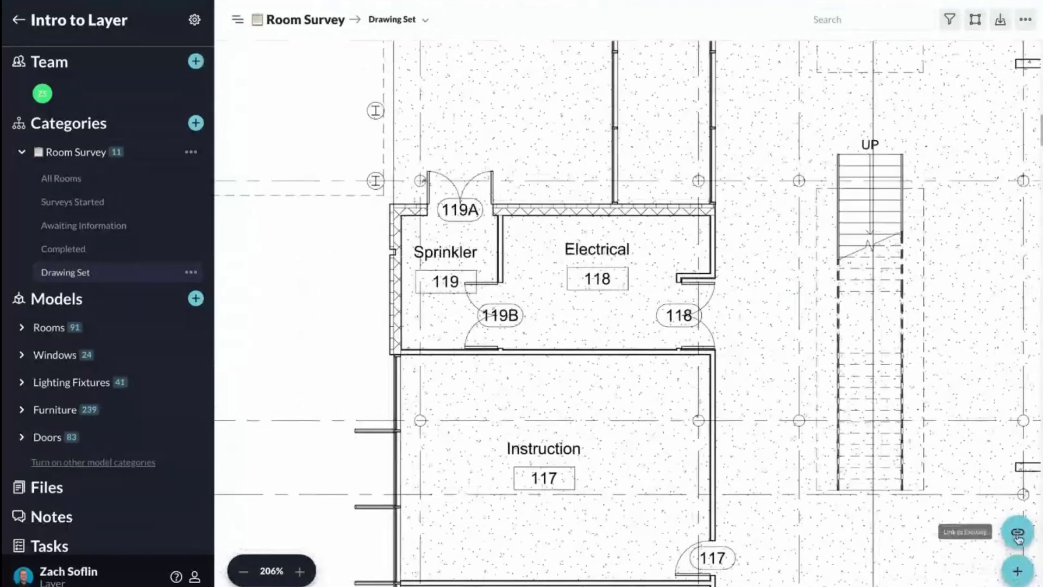
{"action": "left_click", "coordinate": [1017, 572]}
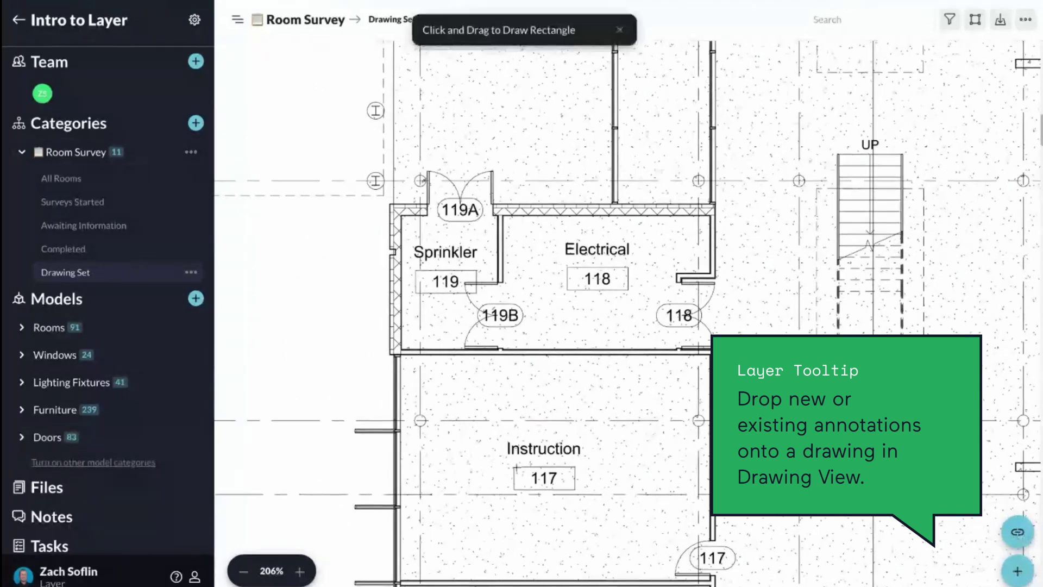
{"action": "mouse_move", "coordinate": [559, 238]}
{"action": "left_mouse_down"}
{"action": "mouse_move", "coordinate": [643, 307]}
{"action": "mouse_move", "coordinate": [638, 297]}
{"action": "left_mouse_up"}
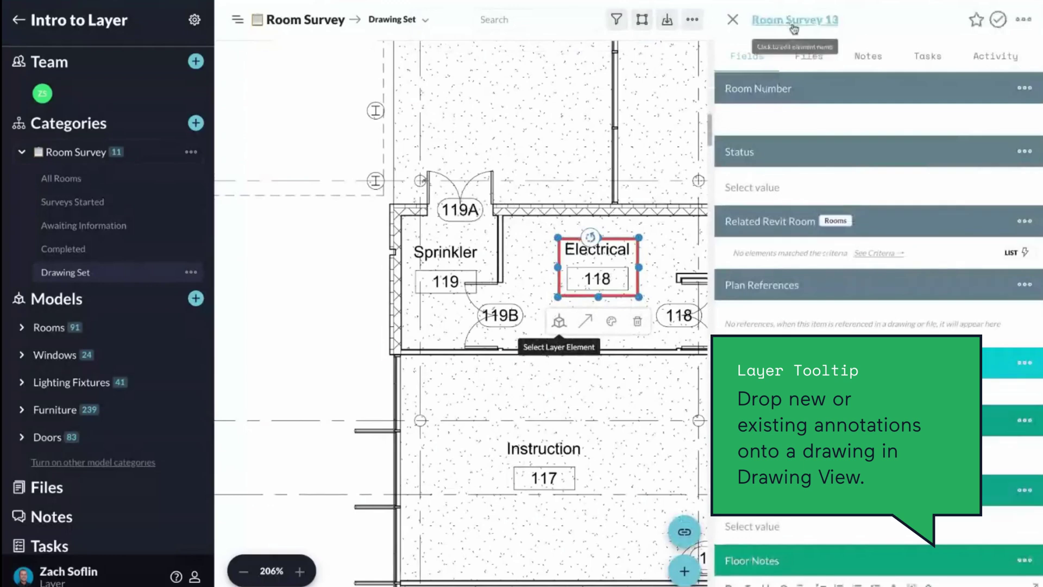
Rename the new room survey to Electrical 118 and set its Room Number to 118
{"action": "left_click", "coordinate": [816, 20]}
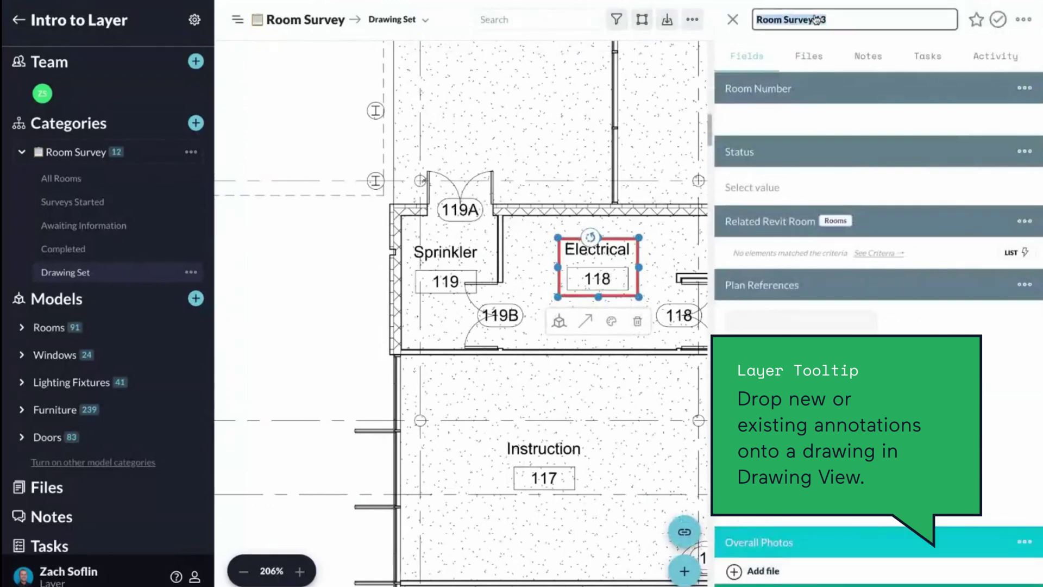
{"action": "type", "text": "Ele"}
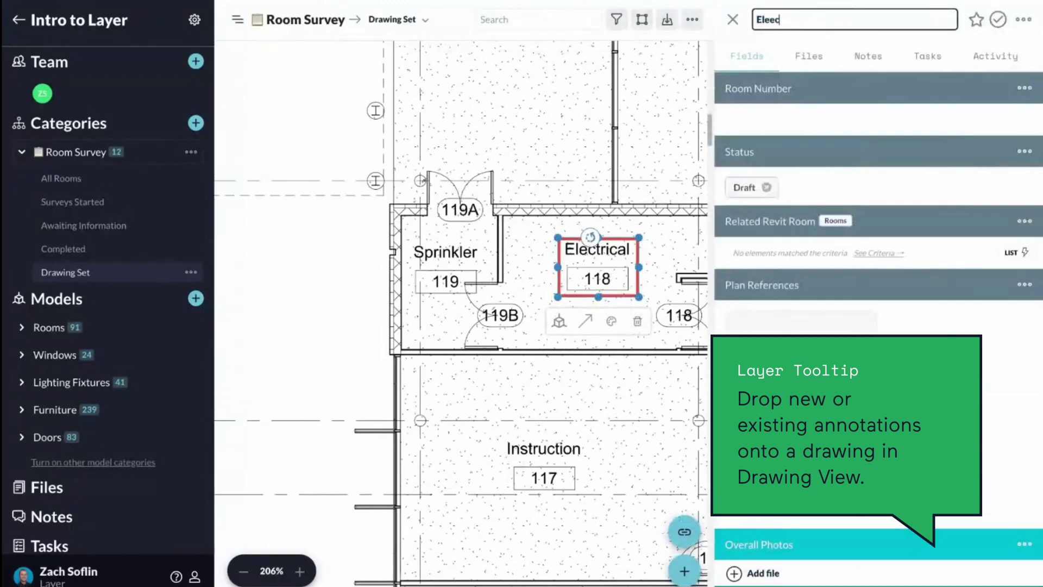
{"action": "type", "text": "ctrical 118"}
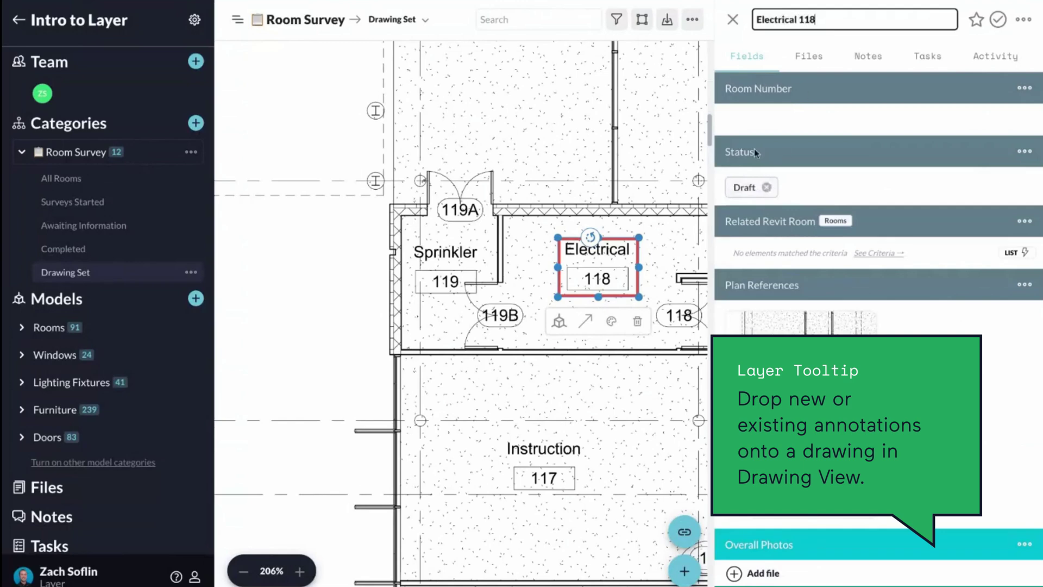
{"action": "left_click", "coordinate": [787, 112]}
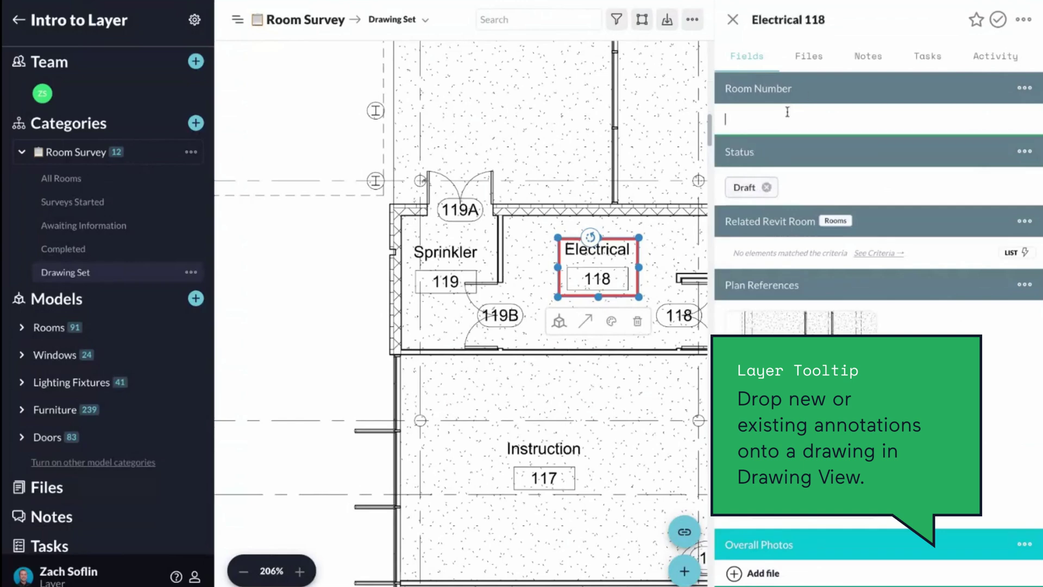
{"action": "type", "text": "118"}
{"action": "left_click", "coordinate": [772, 154]}
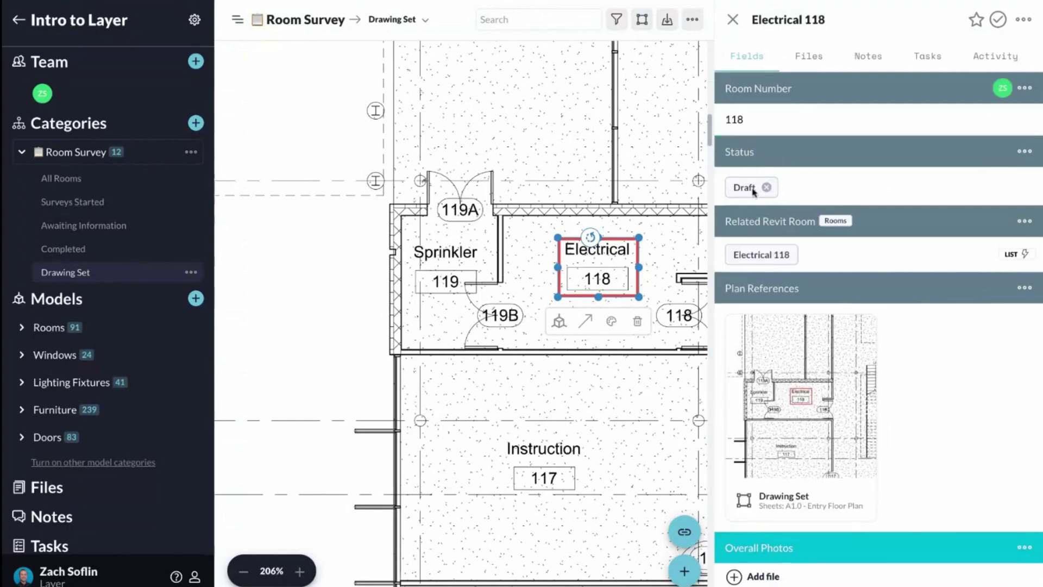
Look through the survey's fields, open its related Revit room, and examine the model view, room properties and linked survey data
{"action": "scroll", "coordinate": [881, 264], "scroll_direction": "down", "scroll_amount": 3}
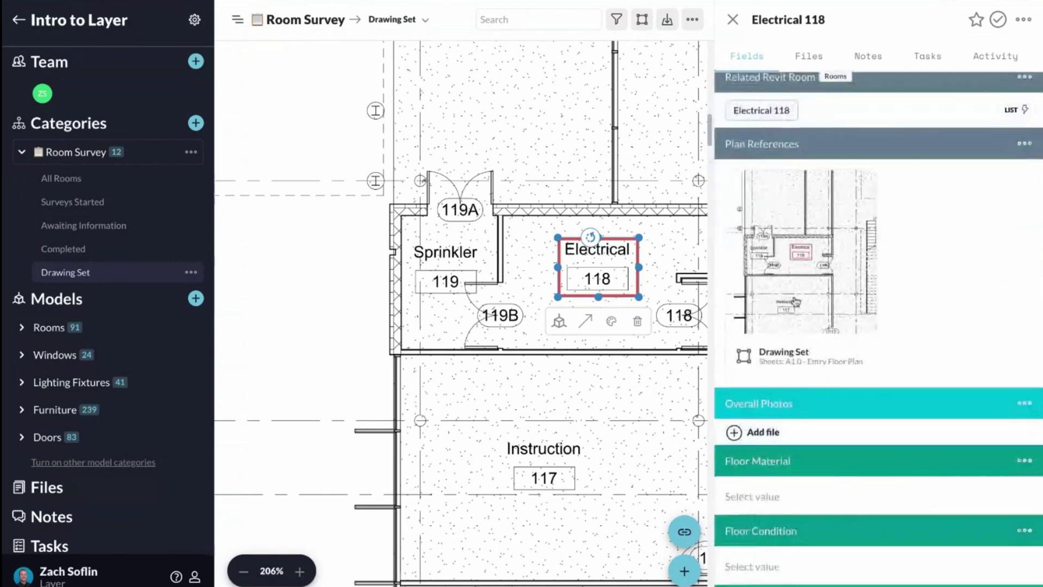
{"action": "scroll", "coordinate": [794, 302], "scroll_direction": "down", "scroll_amount": 2}
{"action": "scroll", "coordinate": [758, 346], "scroll_direction": "down", "scroll_amount": 3}
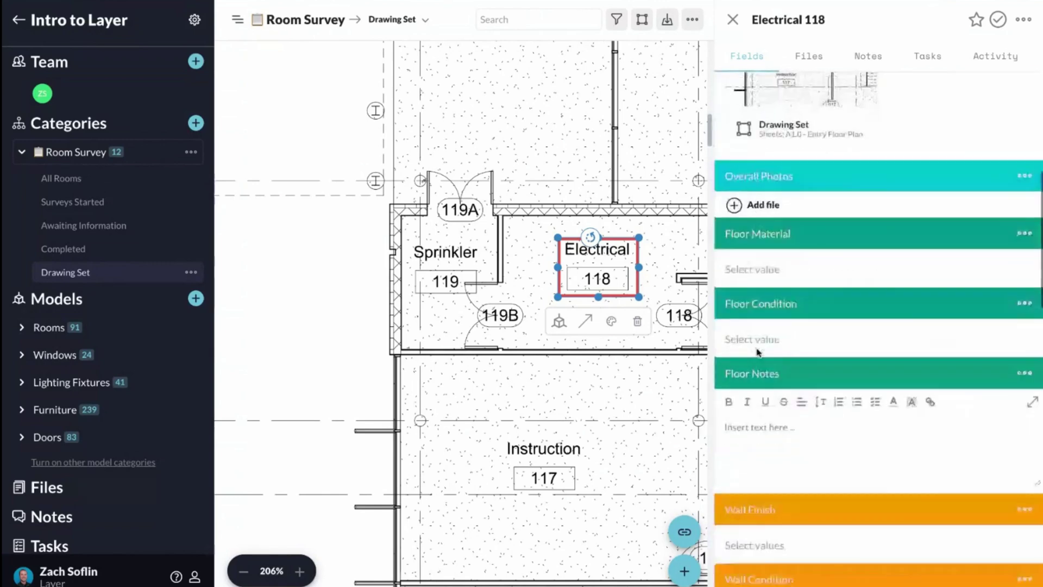
{"action": "scroll", "coordinate": [758, 288], "scroll_direction": "down", "scroll_amount": 3}
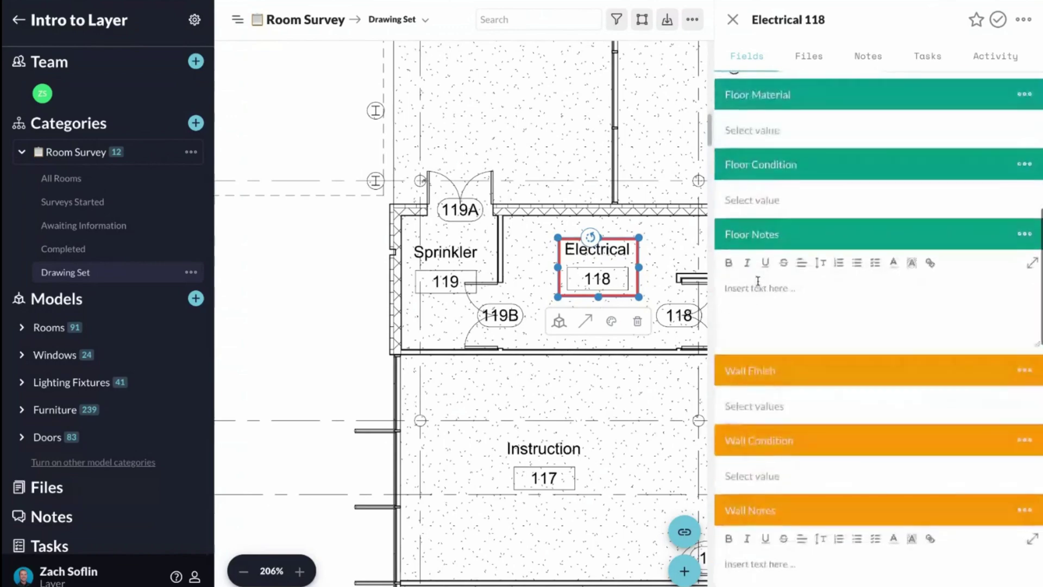
{"action": "scroll", "coordinate": [766, 354], "scroll_direction": "up", "scroll_amount": 10}
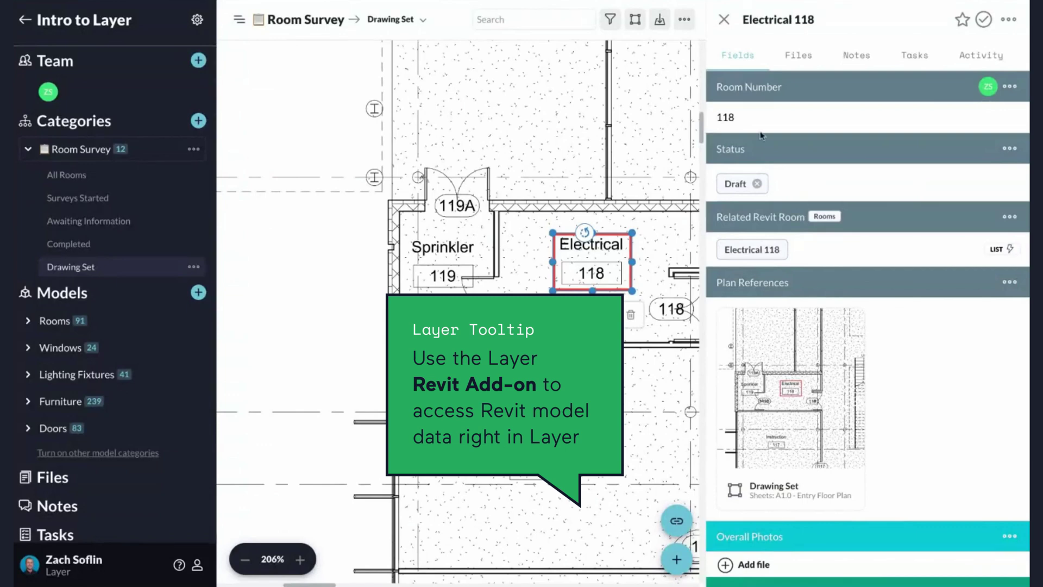
{"action": "left_click", "coordinate": [766, 251]}
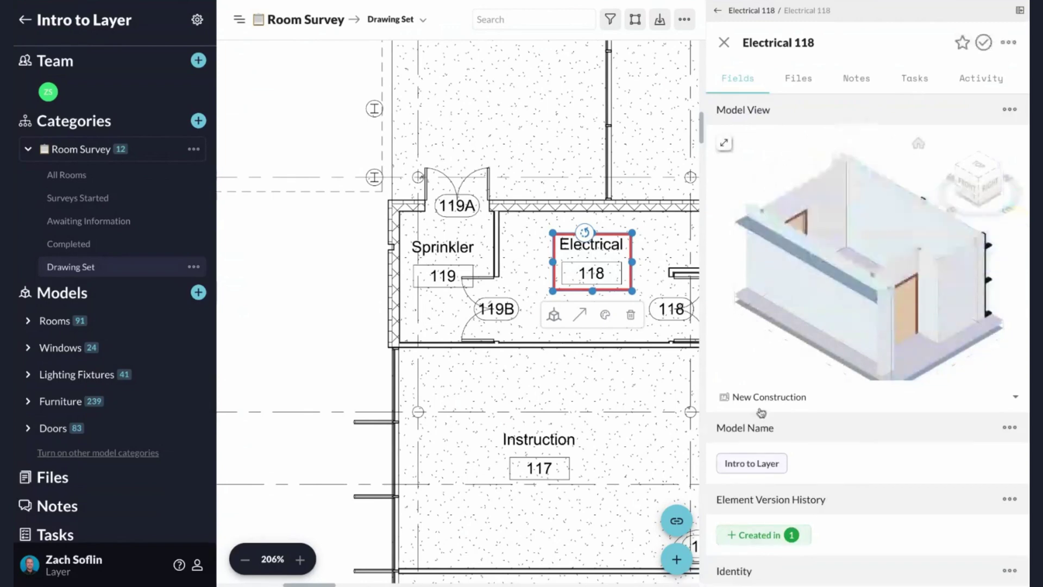
{"action": "scroll", "coordinate": [816, 487], "scroll_direction": "down", "scroll_amount": 1}
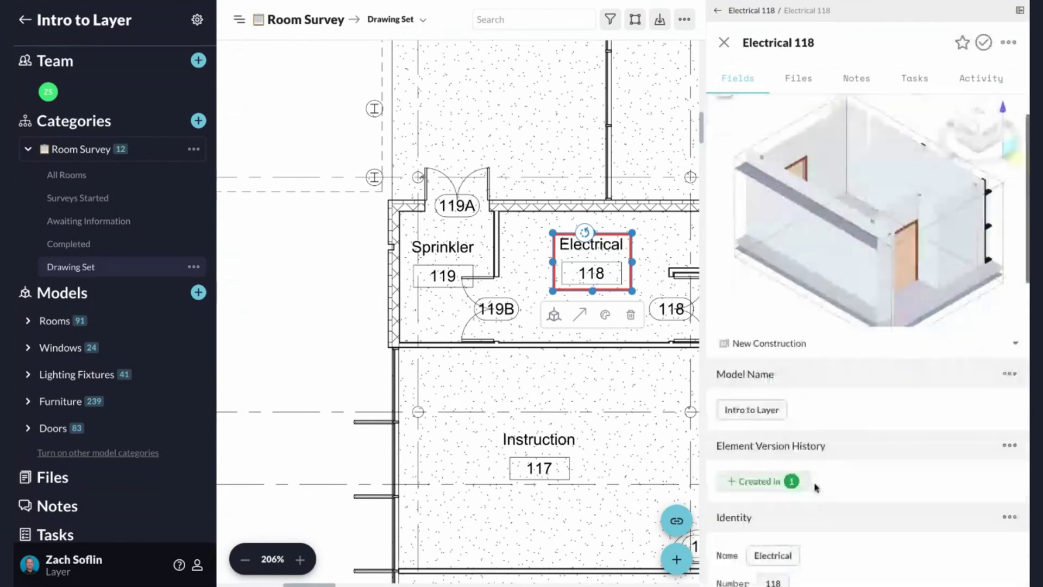
{"action": "scroll", "coordinate": [816, 487], "scroll_direction": "down", "scroll_amount": 5}
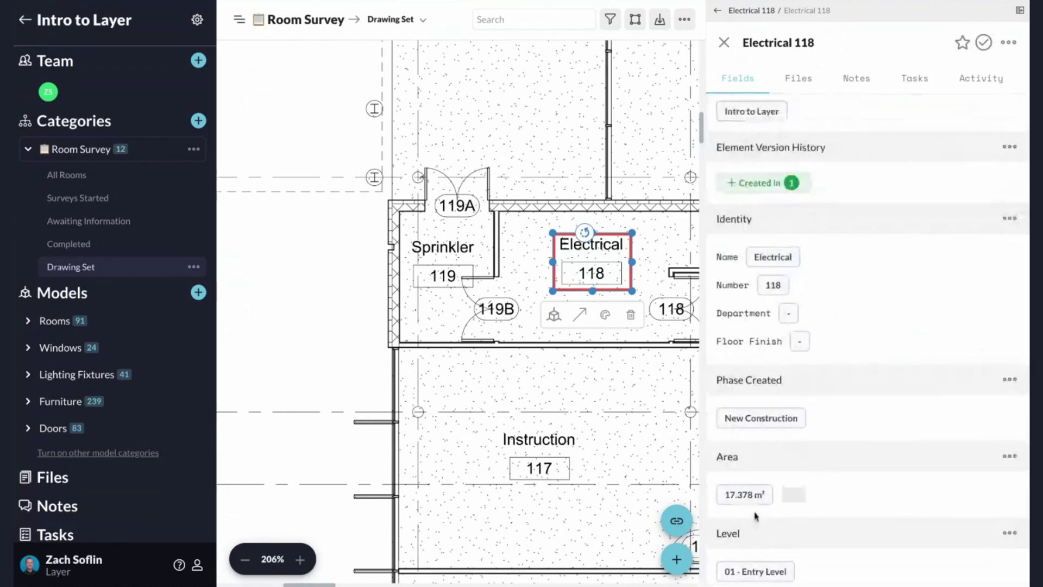
{"action": "scroll", "coordinate": [756, 517], "scroll_direction": "down", "scroll_amount": 5}
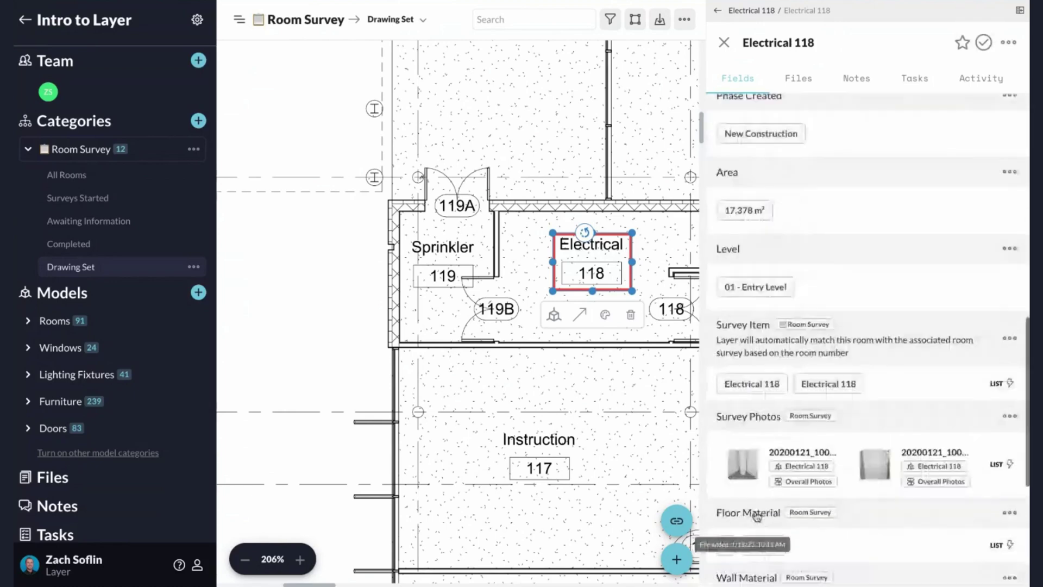
{"action": "scroll", "coordinate": [757, 516], "scroll_direction": "down", "scroll_amount": 4}
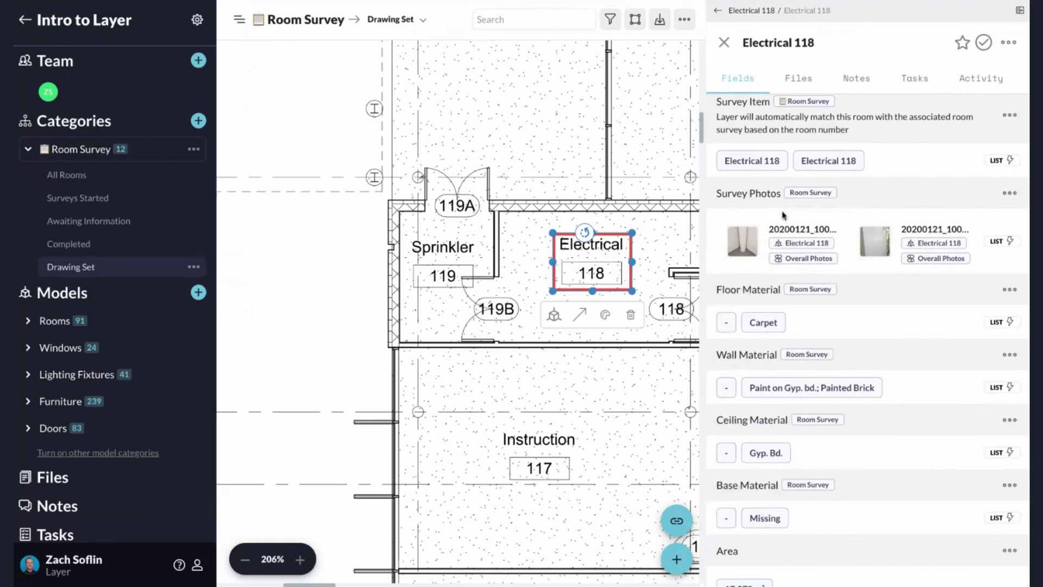
{"action": "scroll", "coordinate": [783, 214], "scroll_direction": "up", "scroll_amount": 5}
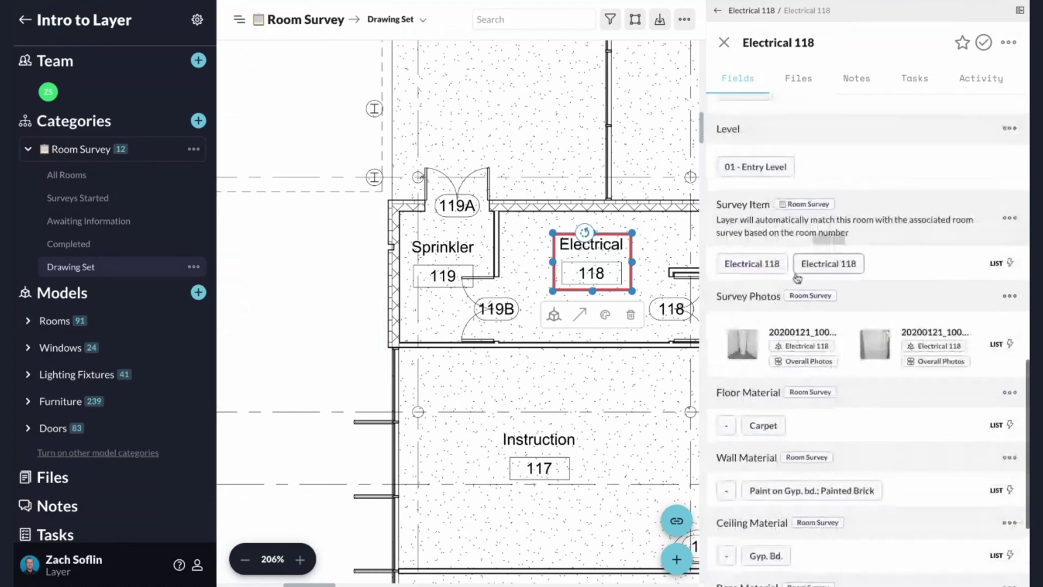
{"action": "scroll", "coordinate": [793, 278], "scroll_direction": "up", "scroll_amount": 5}
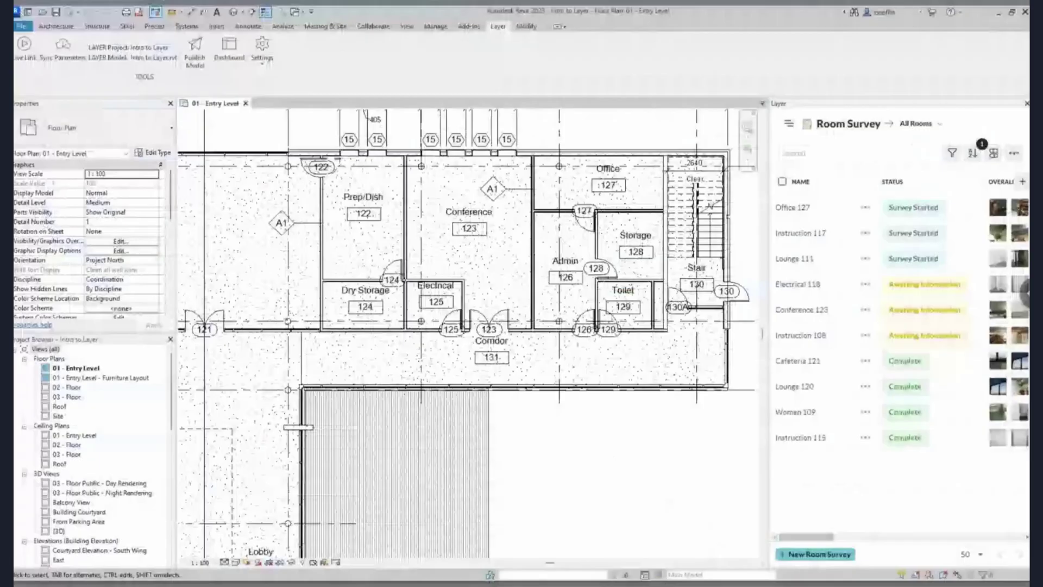
Switch to Revit and turn on Live Link between the floor plan and the Layer Room Survey list
{"action": "scroll", "coordinate": [838, 549], "scroll_direction": "right", "scroll_amount": 5}
{"action": "left_click_drag", "start_coordinate": [995, 541], "coordinate": [771, 544]}
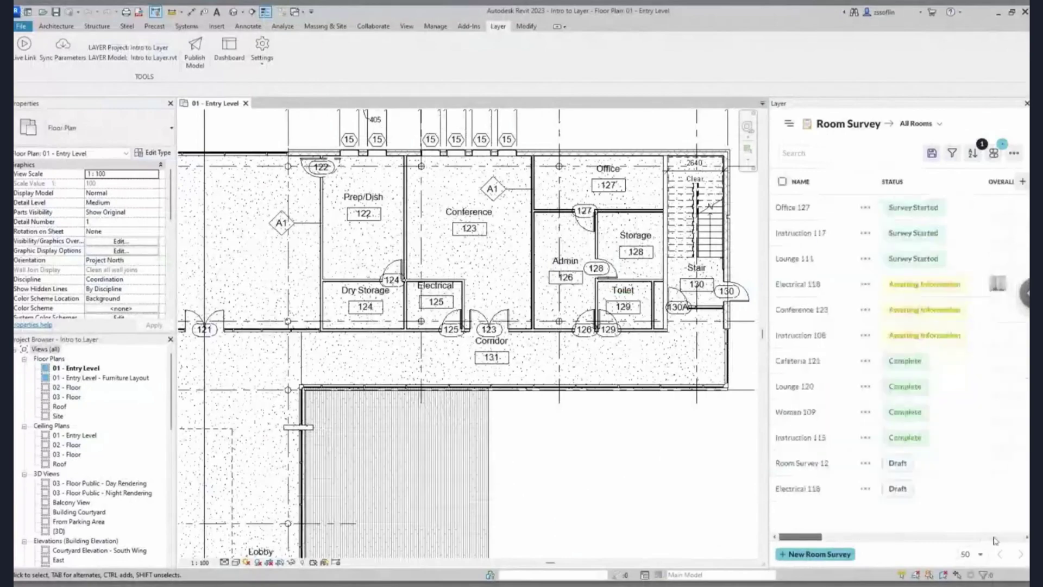
{"action": "left_click", "coordinate": [790, 124]}
{"action": "left_click", "coordinate": [968, 144]}
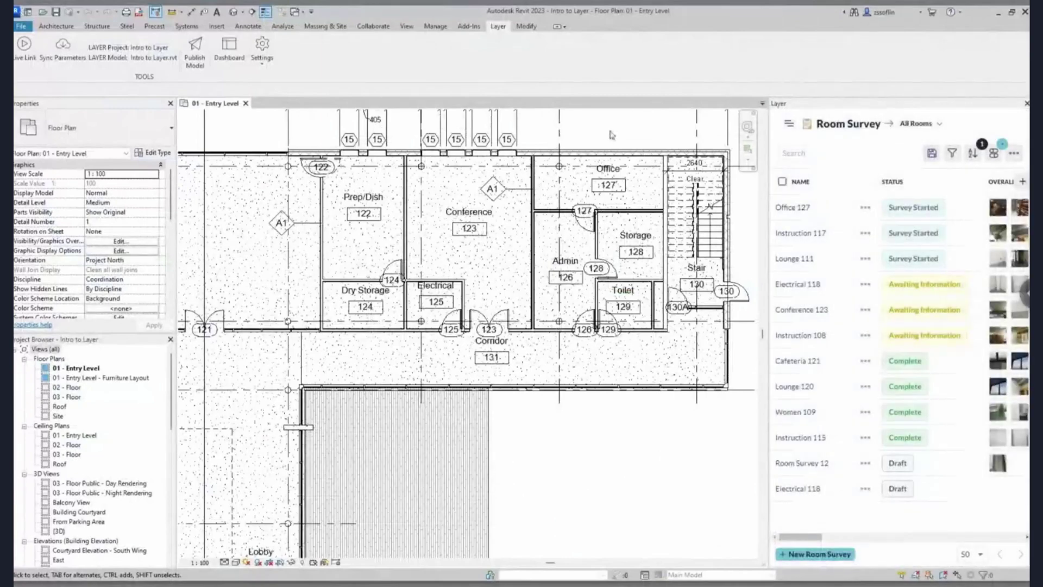
{"action": "left_click", "coordinate": [24, 48]}
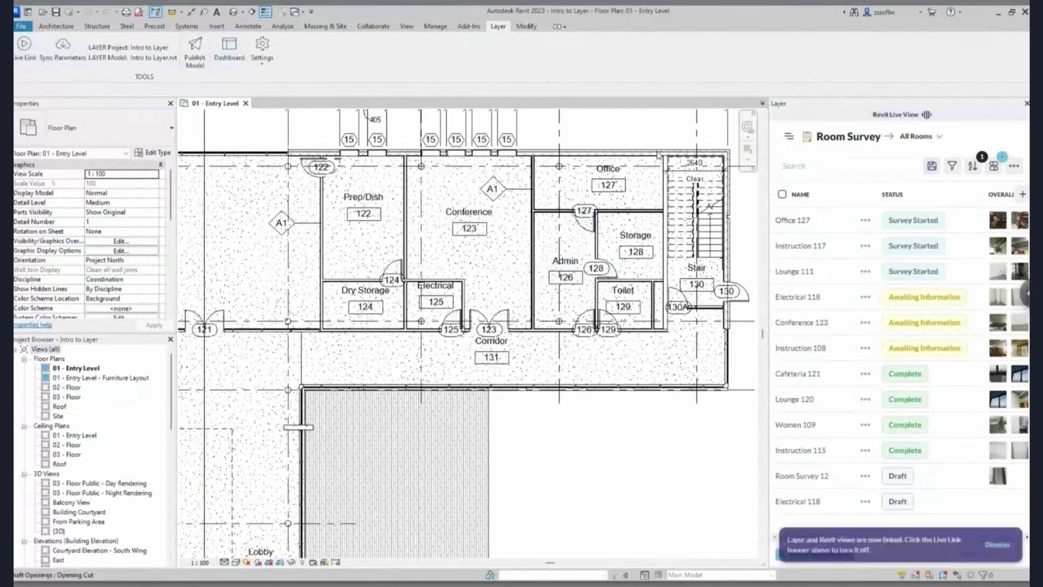
Select the Electrical 118 room on the 01 - Entry Level floor plan
{"action": "scroll", "coordinate": [659, 156], "scroll_direction": "down", "scroll_amount": 3}
{"action": "scroll", "coordinate": [655, 153], "scroll_direction": "down", "scroll_amount": 3}
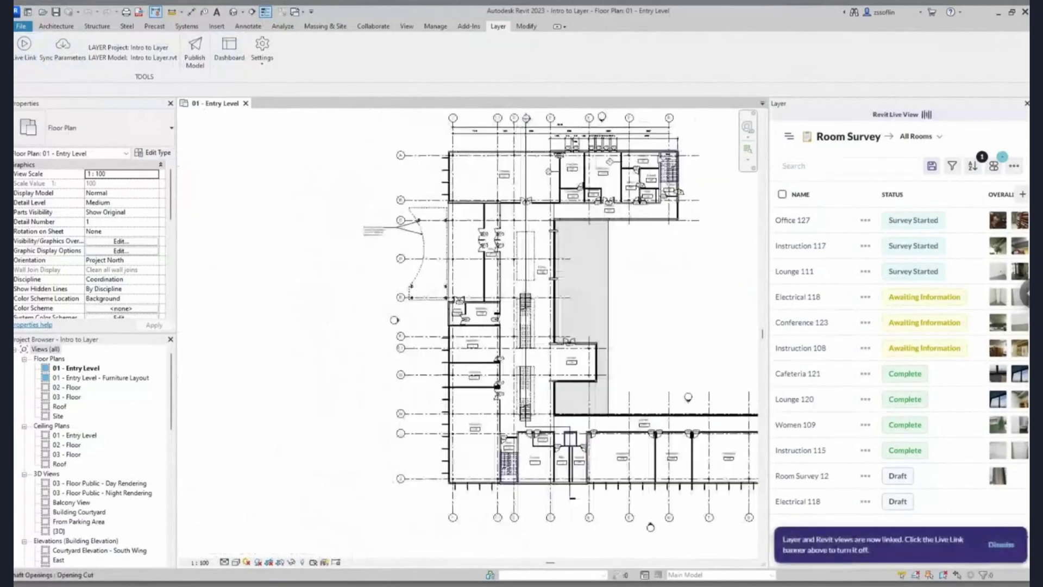
{"action": "scroll", "coordinate": [483, 324], "scroll_direction": "up", "scroll_amount": 5}
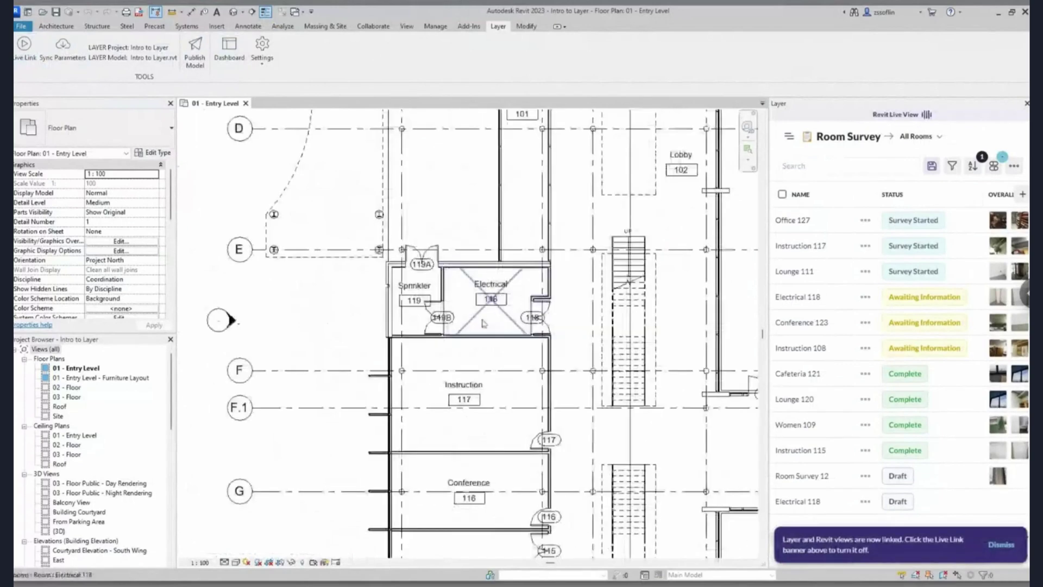
{"action": "scroll", "coordinate": [482, 323], "scroll_direction": "up", "scroll_amount": 4}
{"action": "left_click", "coordinate": [508, 280]}
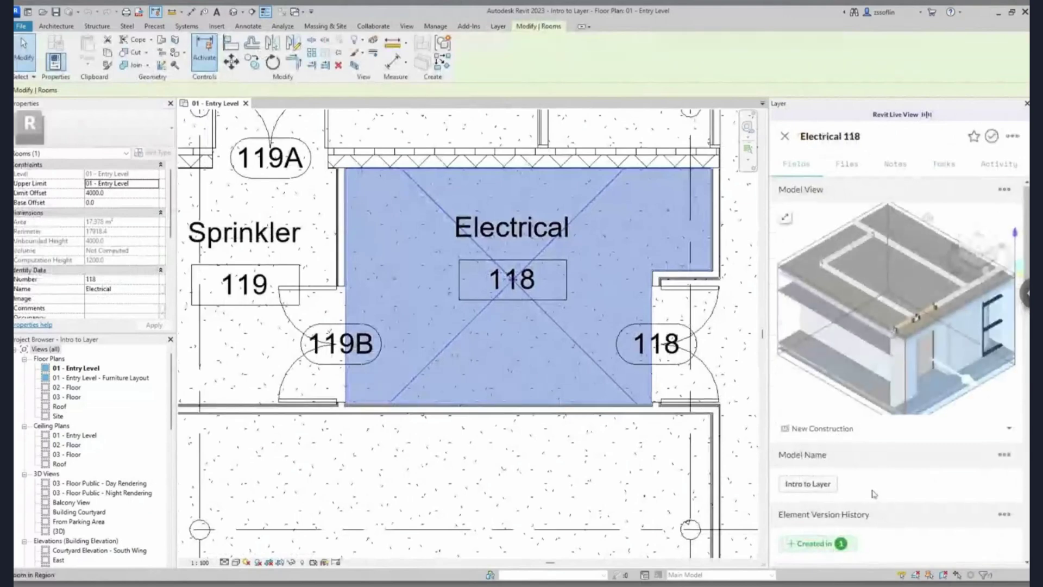
Review the selected room's linked survey data, view its second survey photo, and close the photo and the room's details
{"action": "scroll", "coordinate": [876, 490], "scroll_direction": "down", "scroll_amount": 5}
{"action": "scroll", "coordinate": [878, 487], "scroll_direction": "down", "scroll_amount": 5}
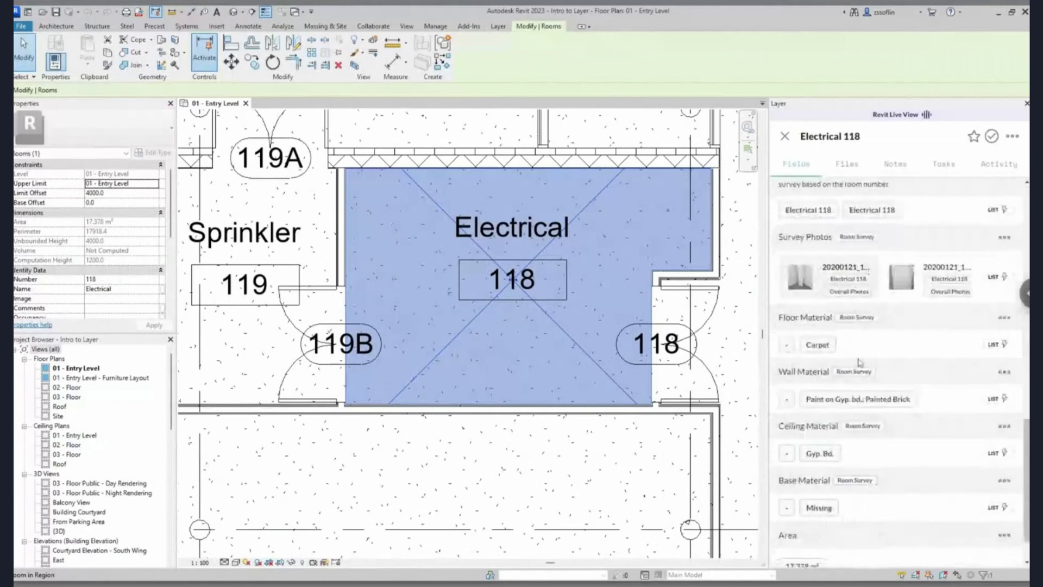
{"action": "left_click", "coordinate": [902, 279]}
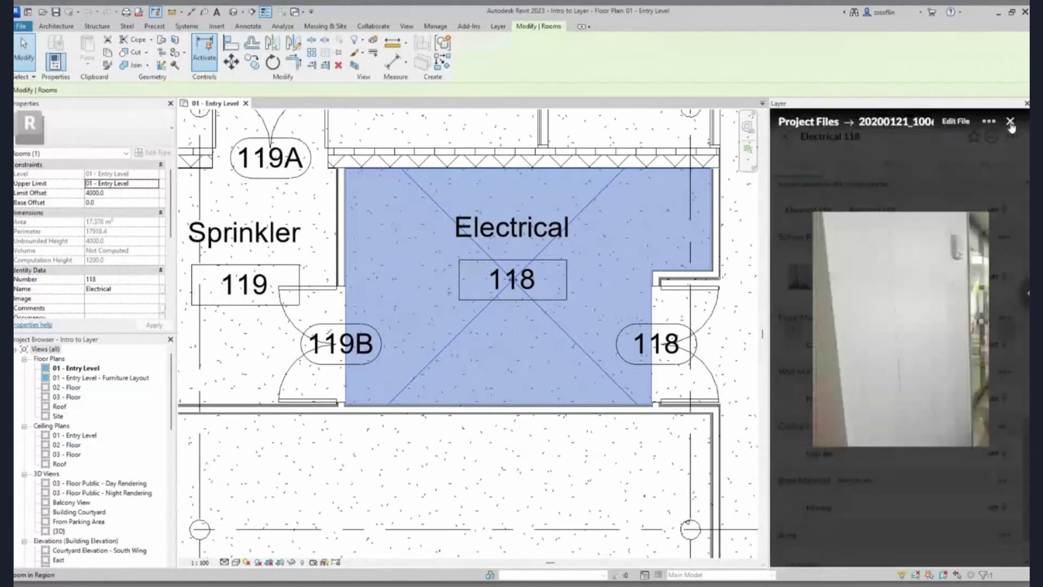
{"action": "left_click", "coordinate": [1011, 123]}
{"action": "left_click", "coordinate": [785, 135]}
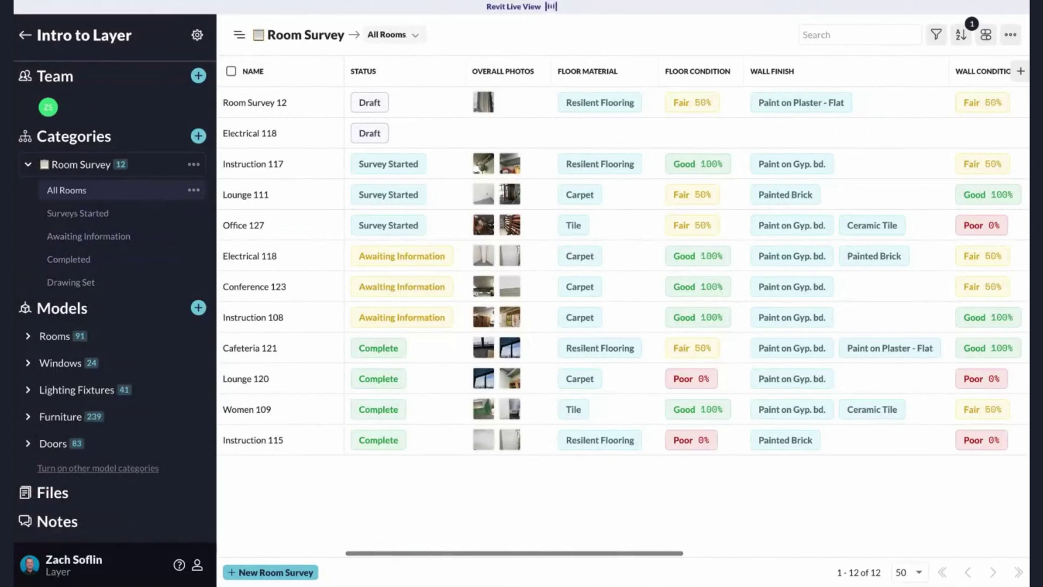
Create a Room Survey view named Report with Document as its view type and Layer Style 2 as the default document style
{"action": "left_click", "coordinate": [400, 39]}
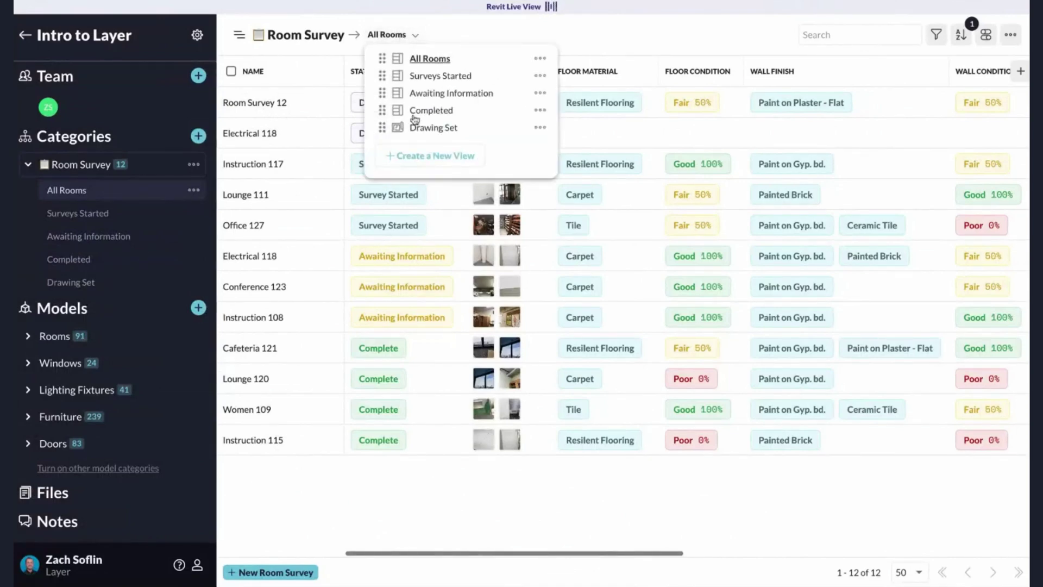
{"action": "left_click", "coordinate": [438, 158]}
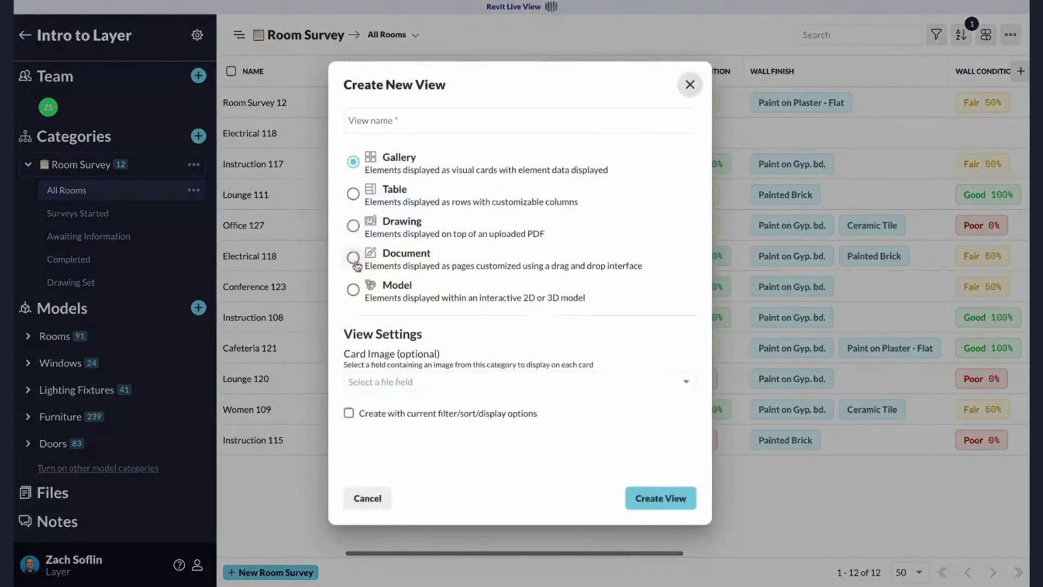
{"action": "left_click", "coordinate": [354, 261]}
{"action": "left_click", "coordinate": [369, 123]}
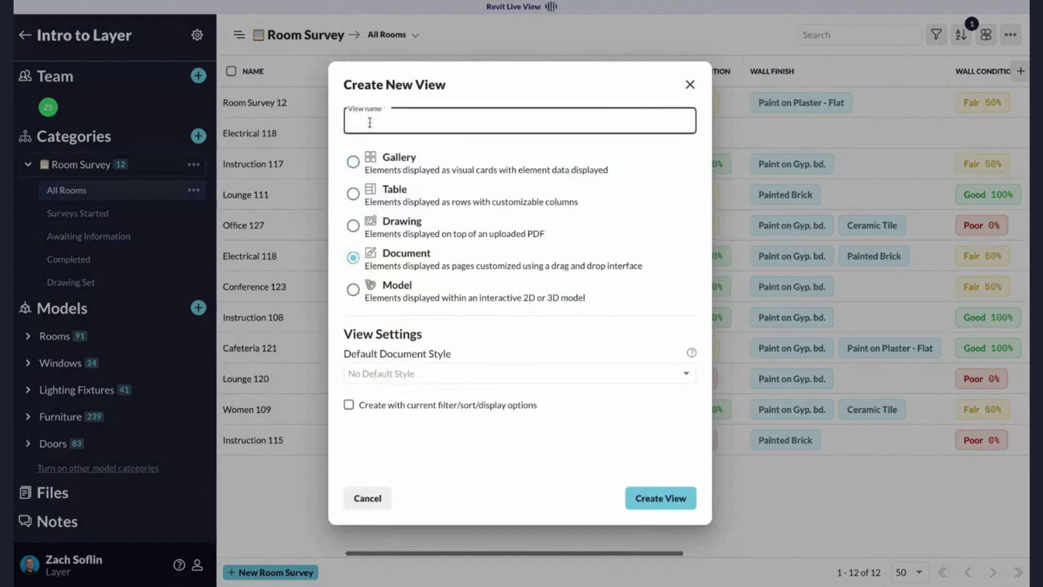
{"action": "type", "text": "Report"}
{"action": "left_click", "coordinate": [381, 374]}
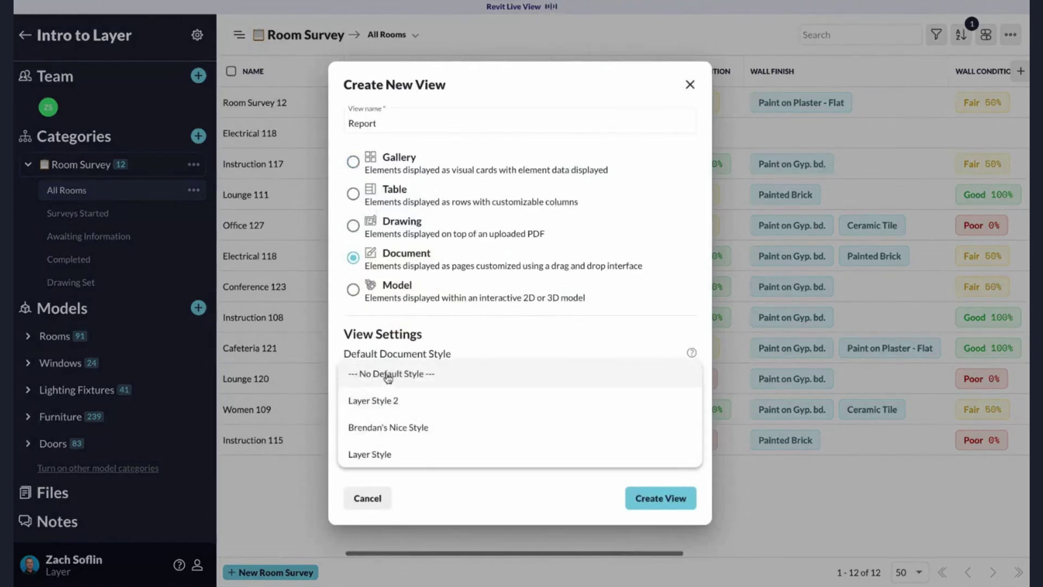
{"action": "left_click", "coordinate": [378, 401]}
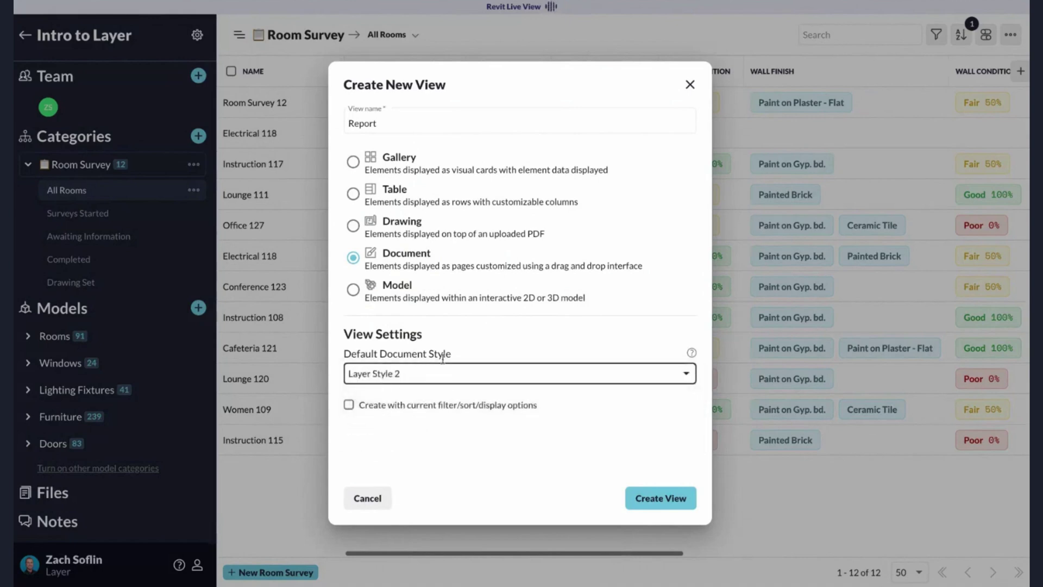
{"action": "left_click", "coordinate": [664, 499]}
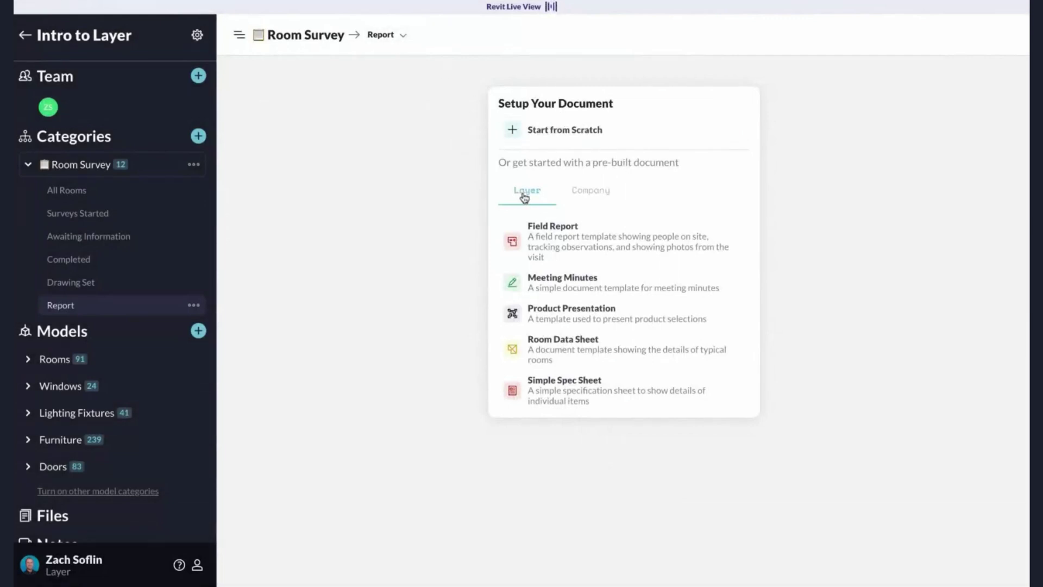
Create the report document from the company's Room Survey Report template, keeping the matched fields
{"action": "left_click", "coordinate": [596, 190]}
{"action": "scroll", "coordinate": [598, 301], "scroll_direction": "down", "scroll_amount": 3}
{"action": "scroll", "coordinate": [600, 288], "scroll_direction": "down", "scroll_amount": 5}
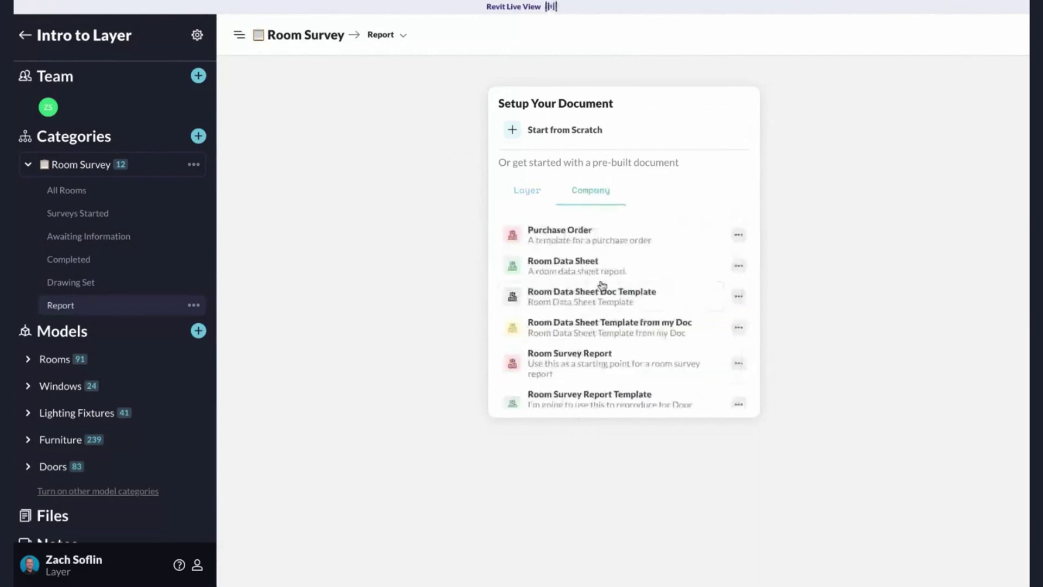
{"action": "scroll", "coordinate": [600, 339], "scroll_direction": "down", "scroll_amount": 2}
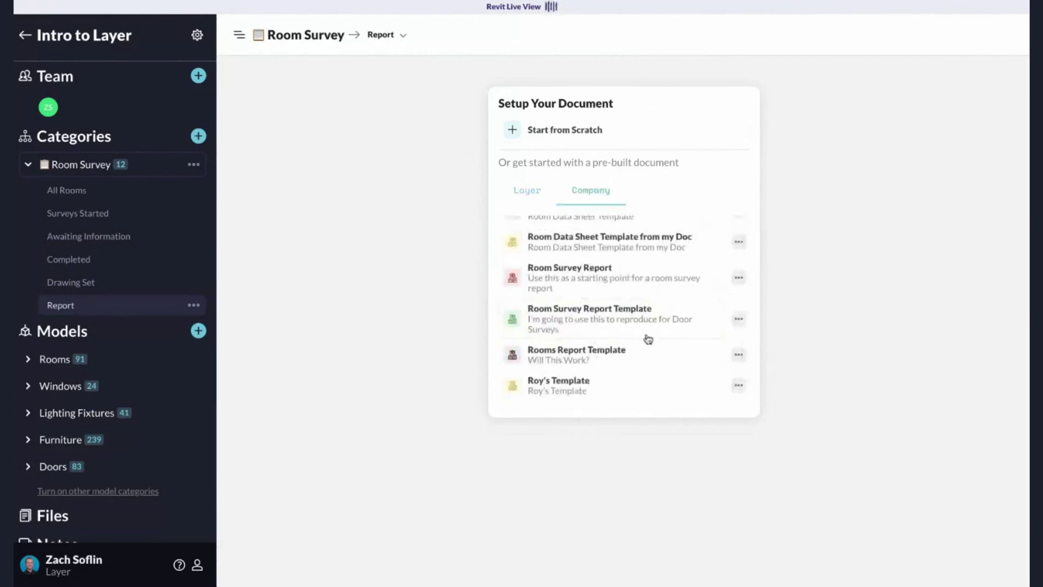
{"action": "left_click", "coordinate": [576, 284]}
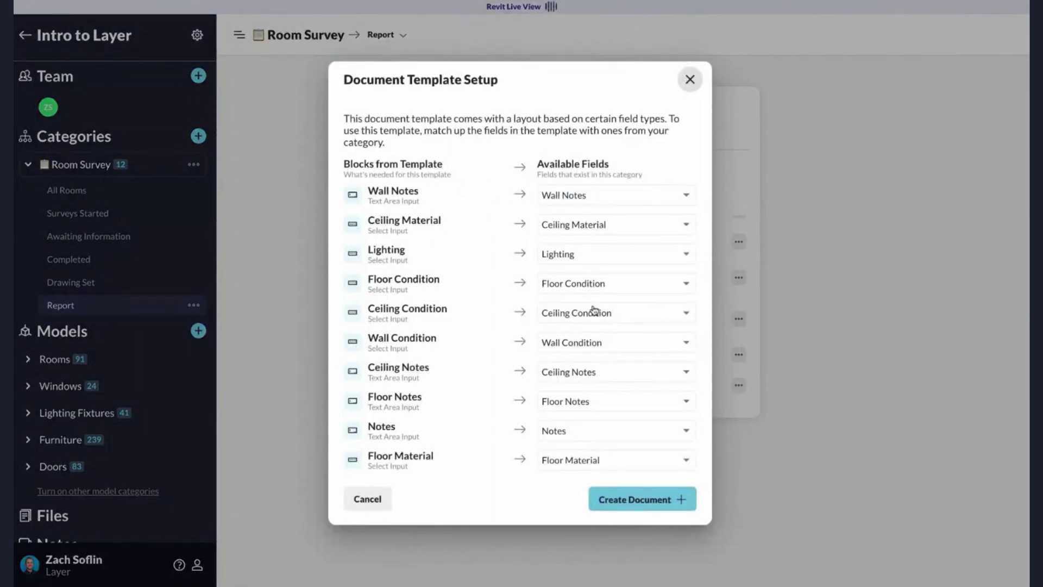
{"action": "scroll", "coordinate": [594, 311], "scroll_direction": "down", "scroll_amount": 2}
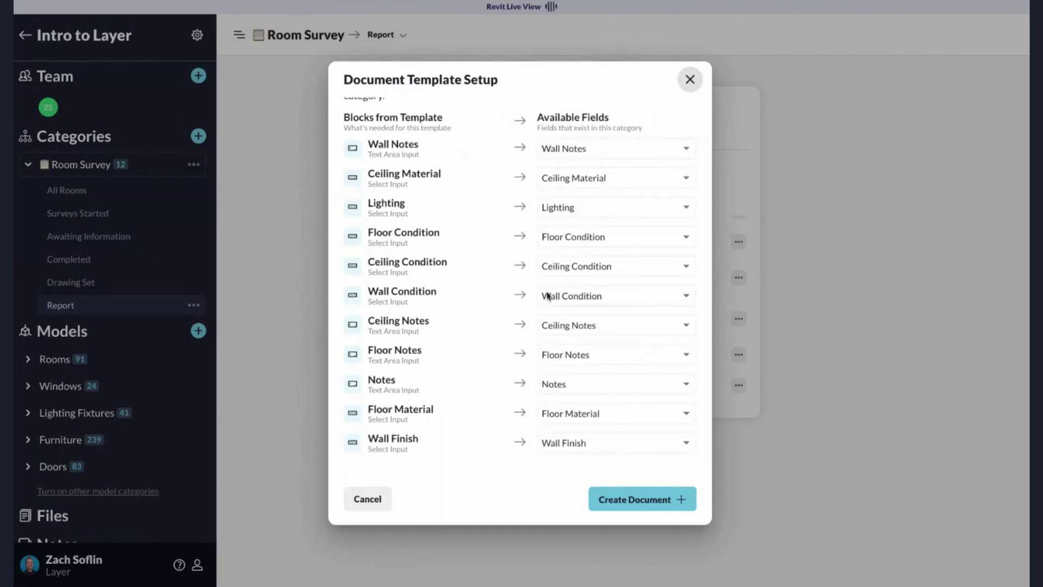
{"action": "left_click", "coordinate": [634, 507]}
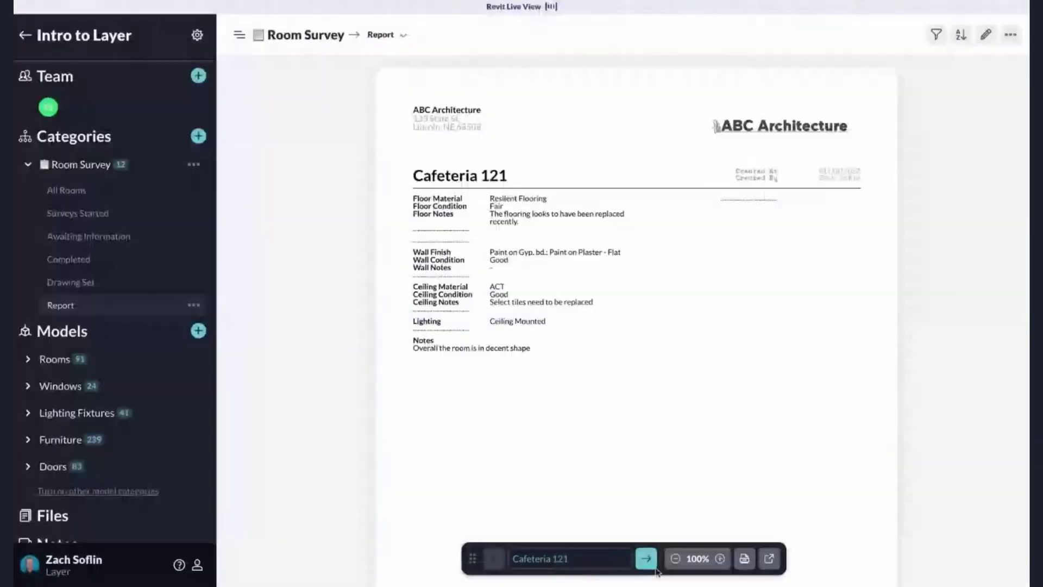
Page through the generated room survey reports one by one from Cafeteria 121 to Women 109
{"action": "left_click", "coordinate": [646, 559]}
{"action": "left_click", "coordinate": [646, 558]}
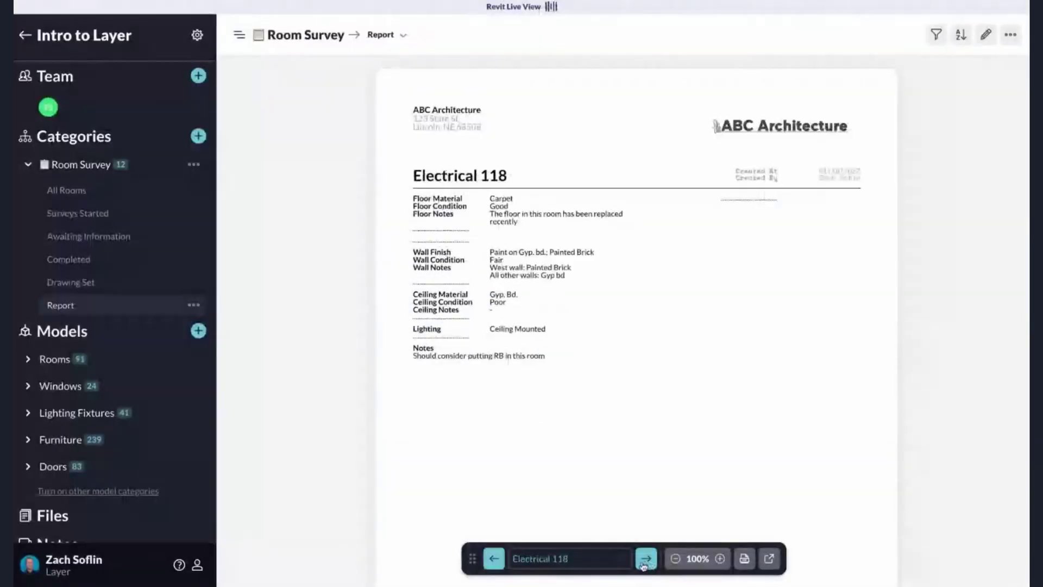
{"action": "left_click", "coordinate": [647, 559]}
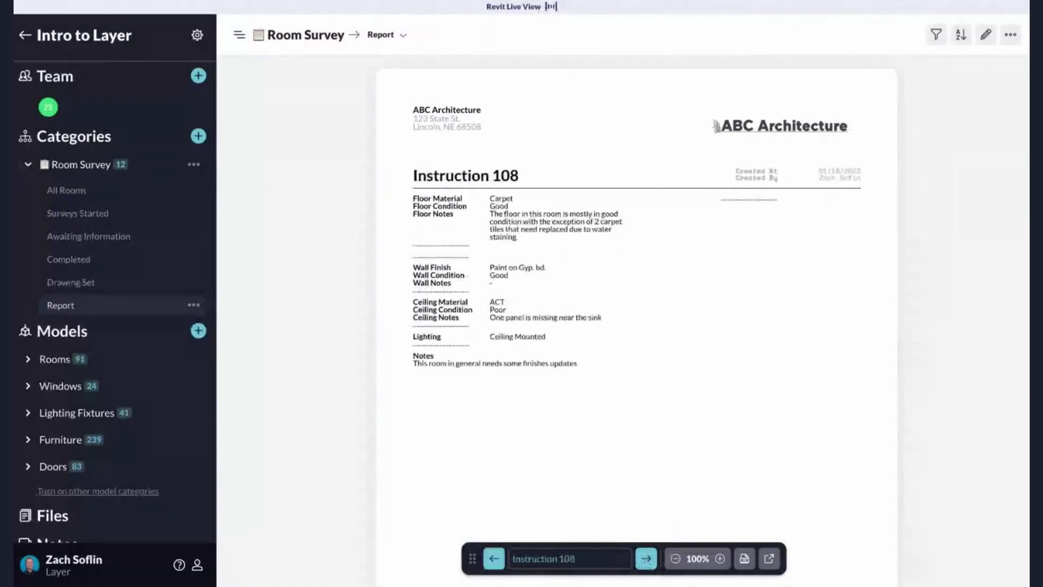
{"action": "left_click", "coordinate": [647, 559]}
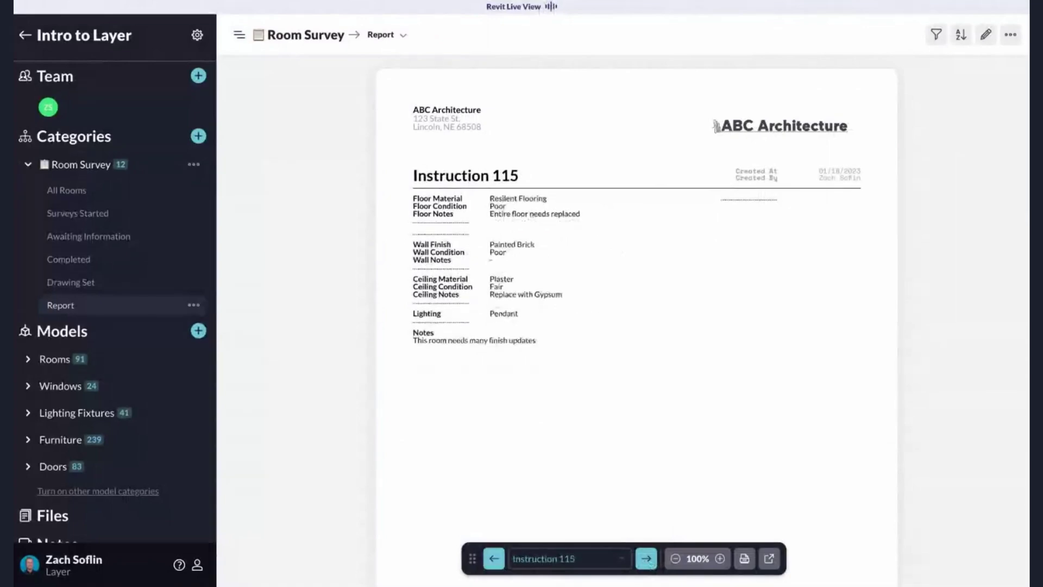
{"action": "left_click", "coordinate": [647, 559]}
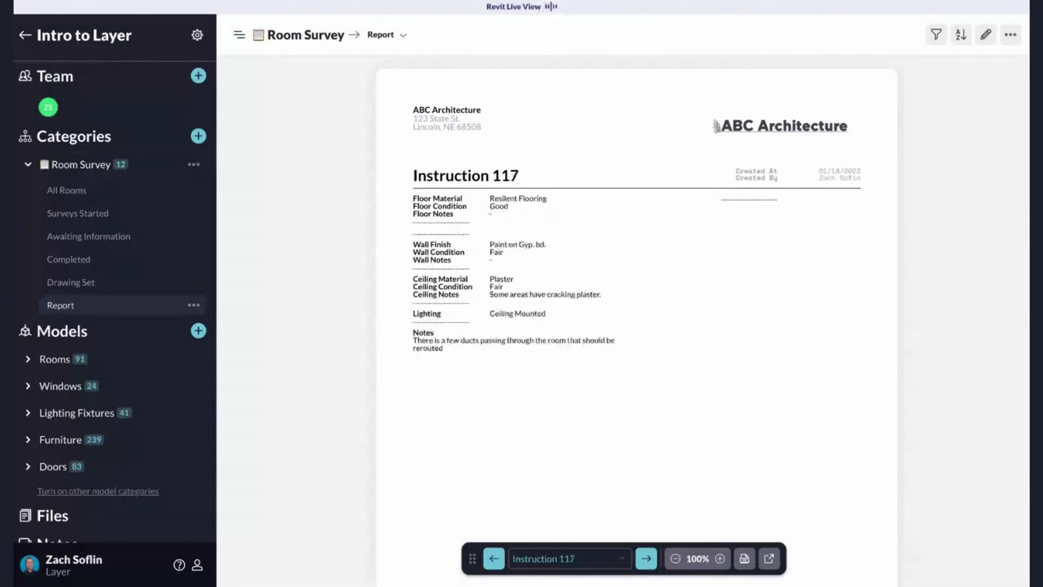
{"action": "left_click", "coordinate": [647, 559]}
{"action": "left_click", "coordinate": [646, 559]}
{"action": "left_click", "coordinate": [647, 559]}
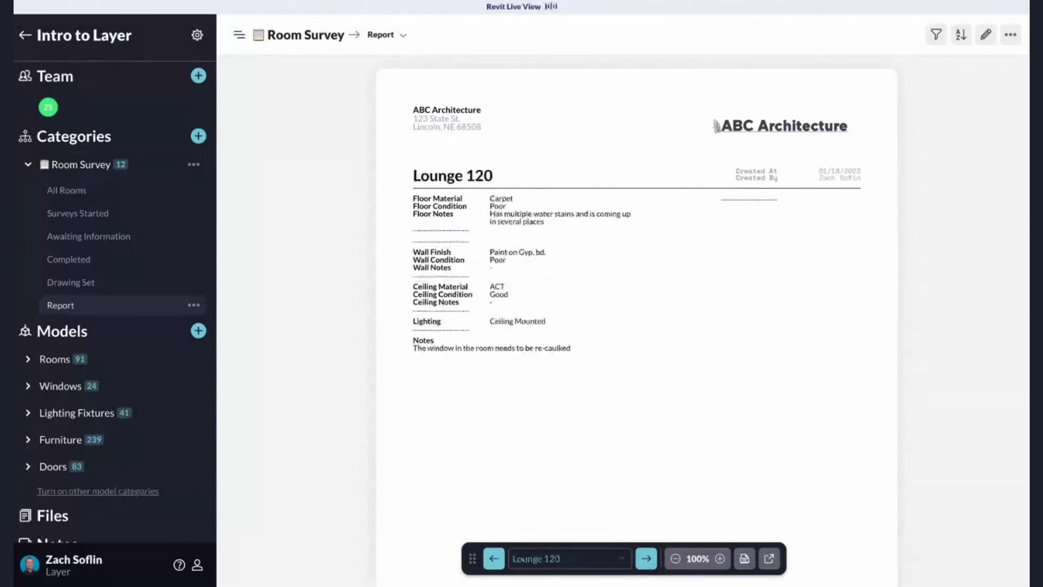
{"action": "left_click", "coordinate": [647, 559]}
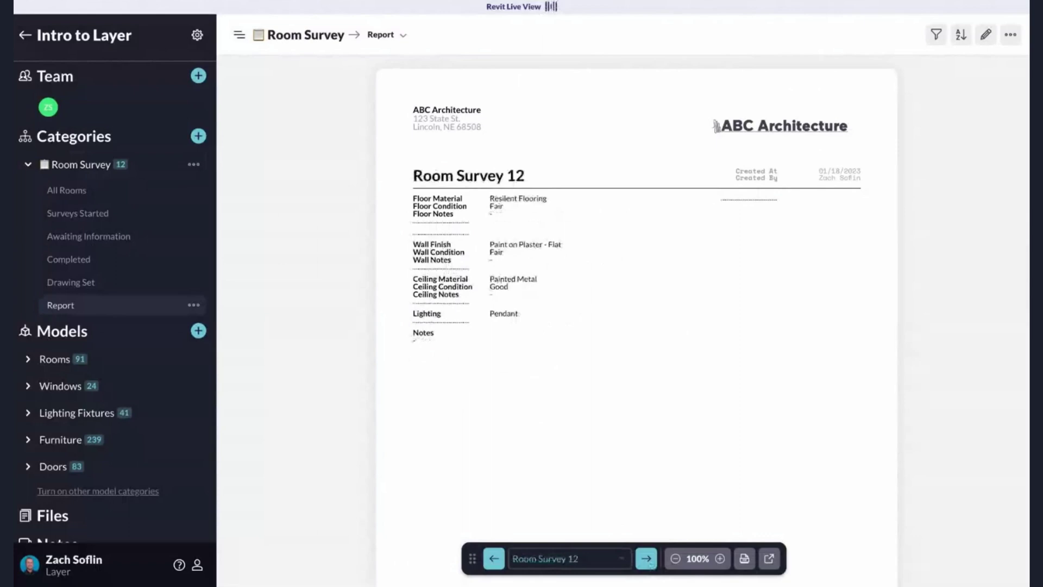
{"action": "left_click", "coordinate": [647, 559]}
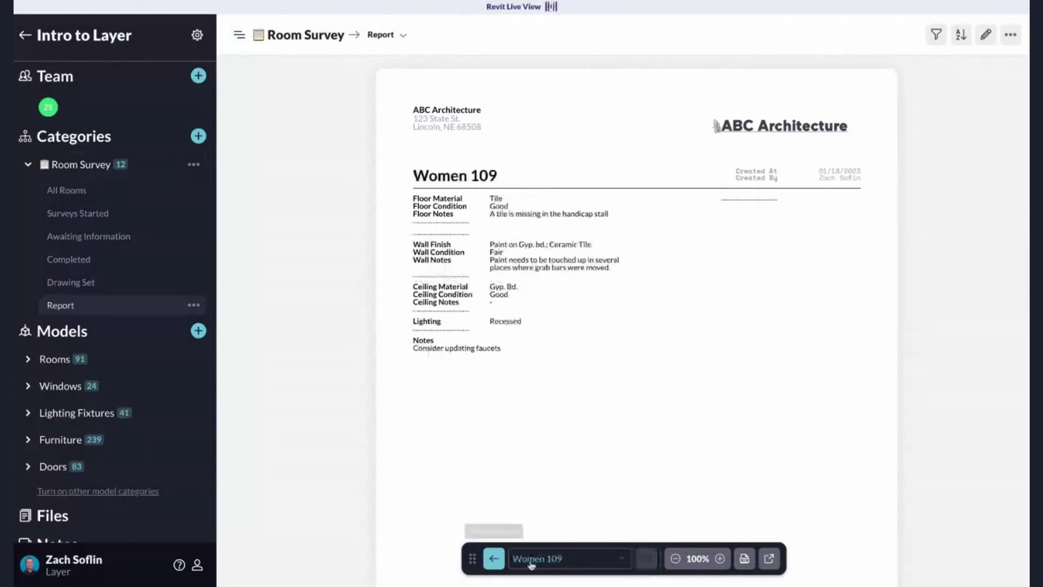
Switch the report preview to the Electrical 118 survey
{"action": "left_click", "coordinate": [565, 559]}
{"action": "scroll", "coordinate": [555, 546], "scroll_direction": "up", "scroll_amount": 5}
{"action": "left_click", "coordinate": [555, 541]}
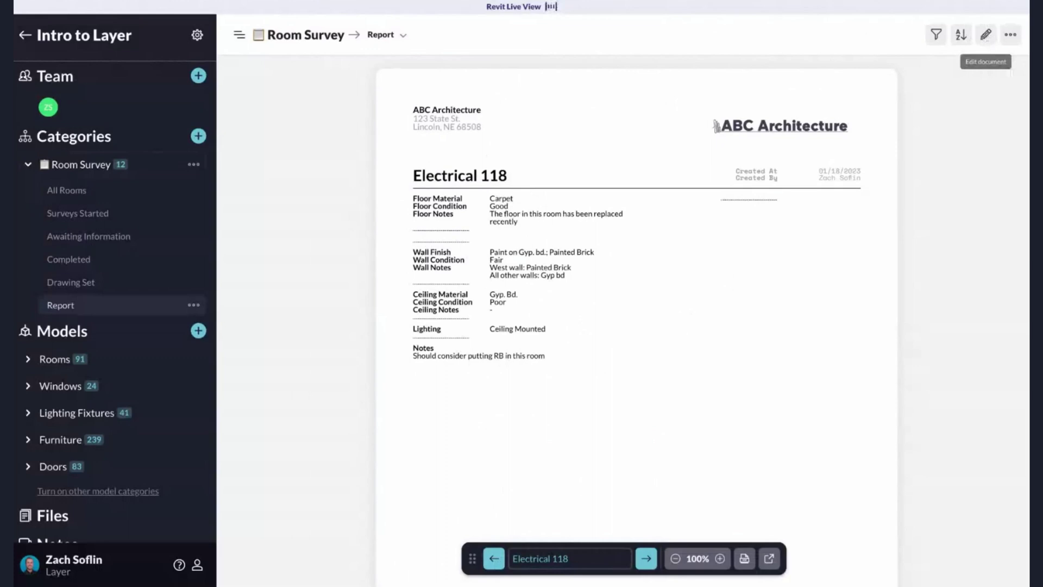
Open the report document for editing, look over its layout and available blocks, and preview it with the Conference 123 survey
{"action": "left_click", "coordinate": [986, 34]}
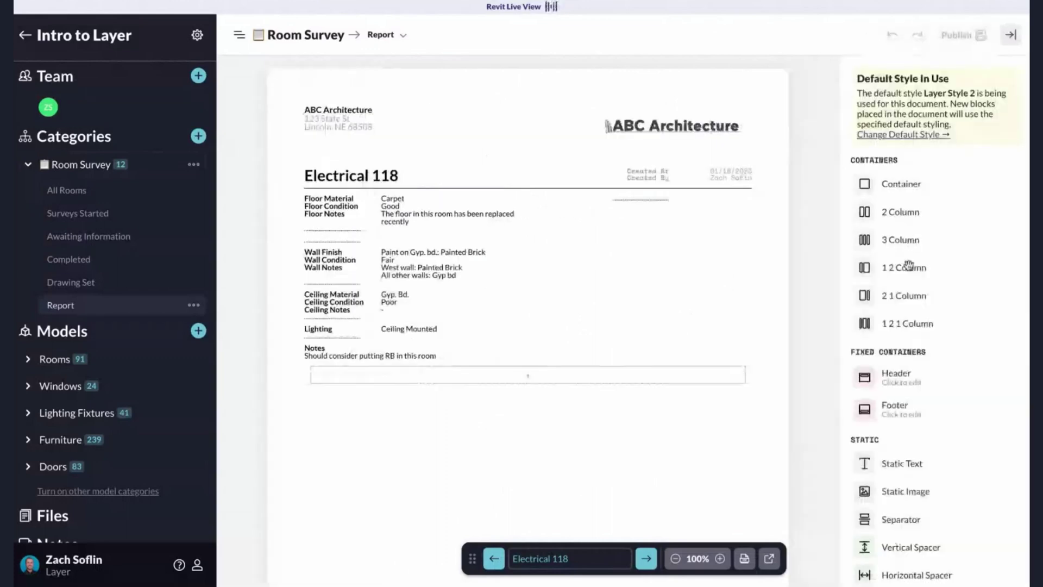
{"action": "scroll", "coordinate": [908, 265], "scroll_direction": "down", "scroll_amount": 1}
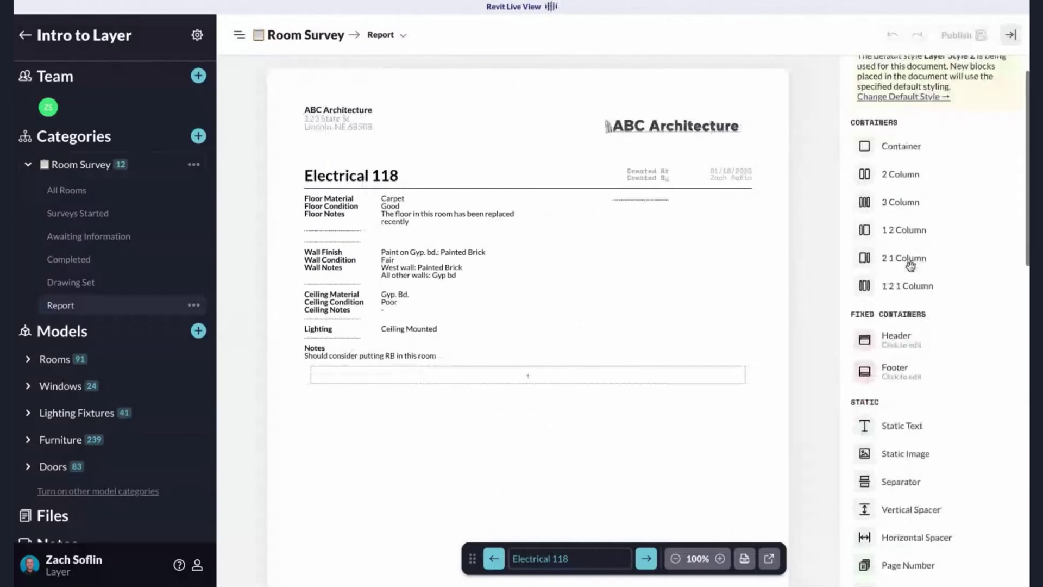
{"action": "scroll", "coordinate": [911, 265], "scroll_direction": "down", "scroll_amount": 2}
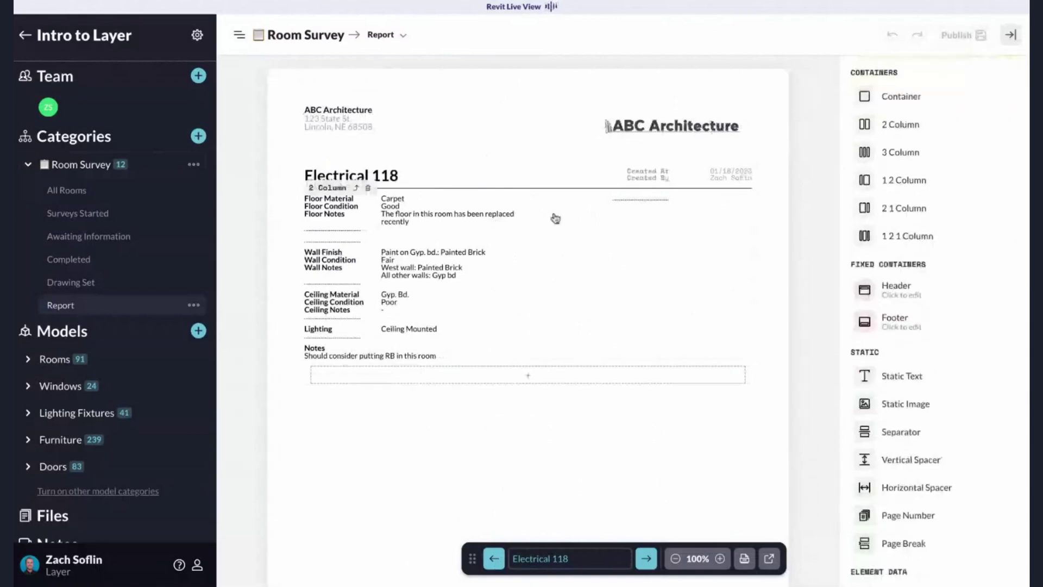
{"action": "scroll", "coordinate": [530, 260], "scroll_direction": "down", "scroll_amount": 2}
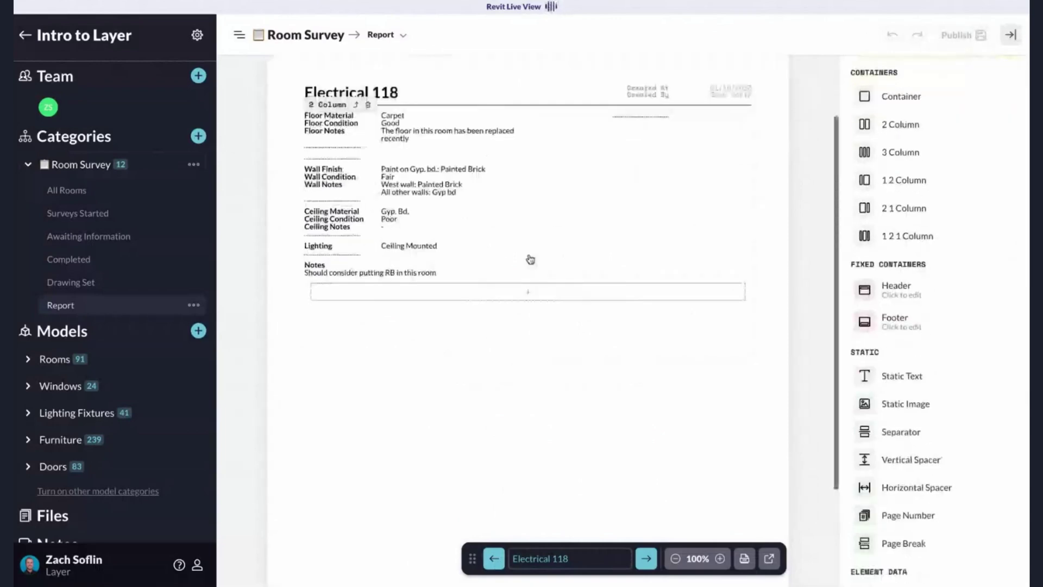
{"action": "scroll", "coordinate": [530, 260], "scroll_direction": "down", "scroll_amount": 1}
{"action": "scroll", "coordinate": [609, 212], "scroll_direction": "up", "scroll_amount": 3}
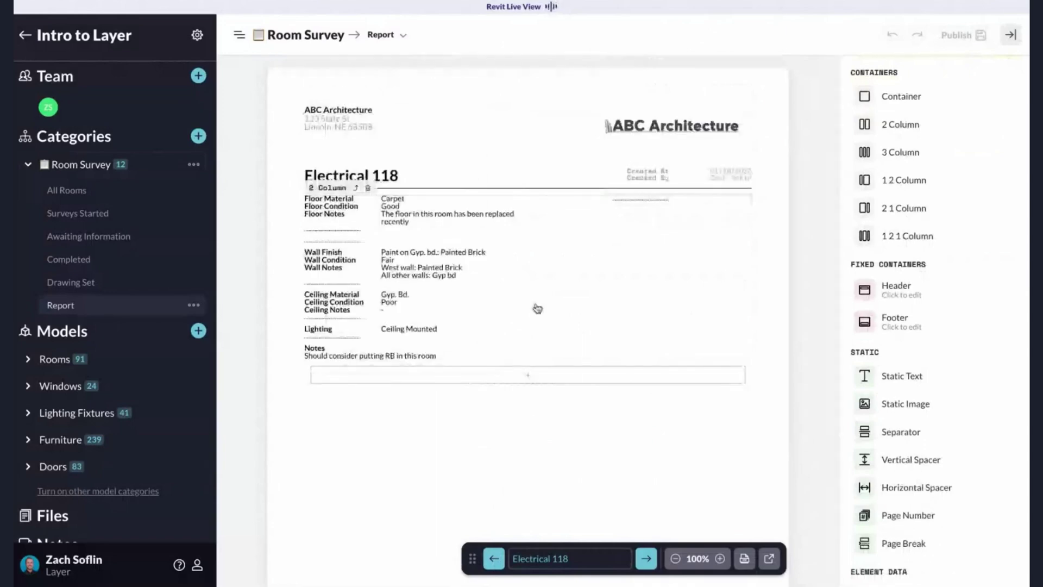
{"action": "scroll", "coordinate": [951, 316], "scroll_direction": "down", "scroll_amount": 10}
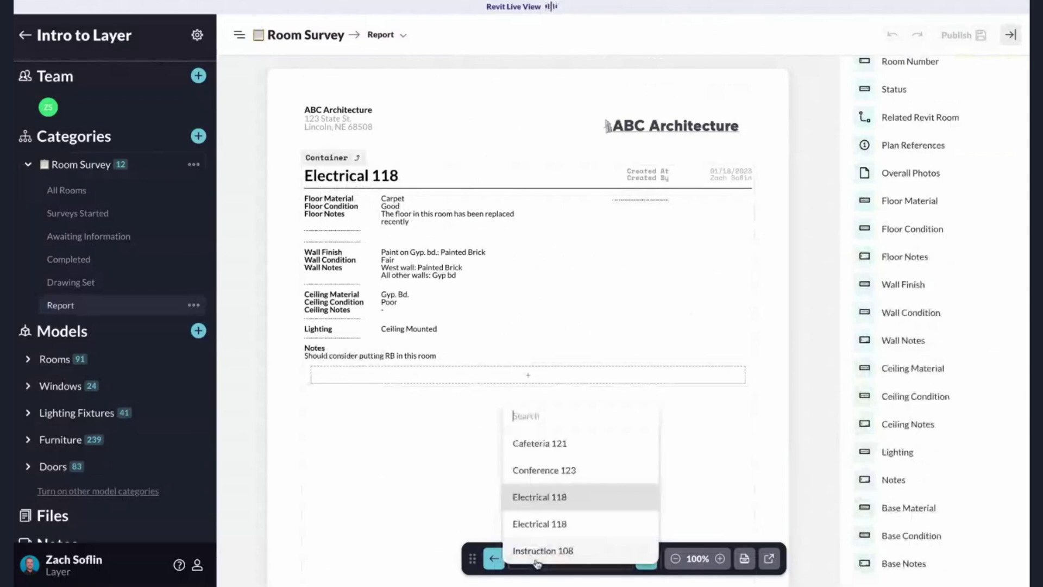
{"action": "left_click", "coordinate": [548, 470]}
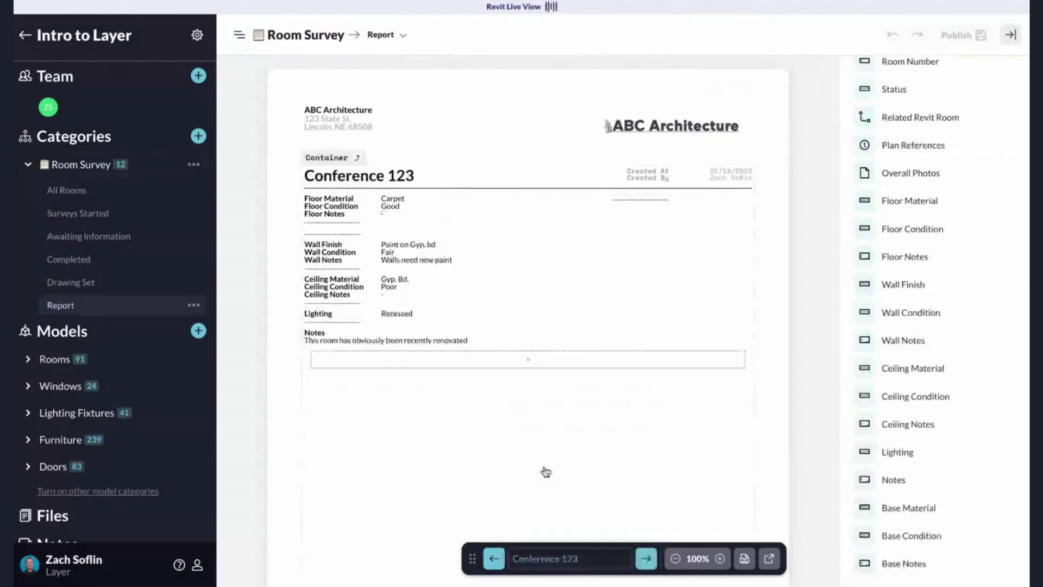
{"action": "left_click", "coordinate": [584, 434]}
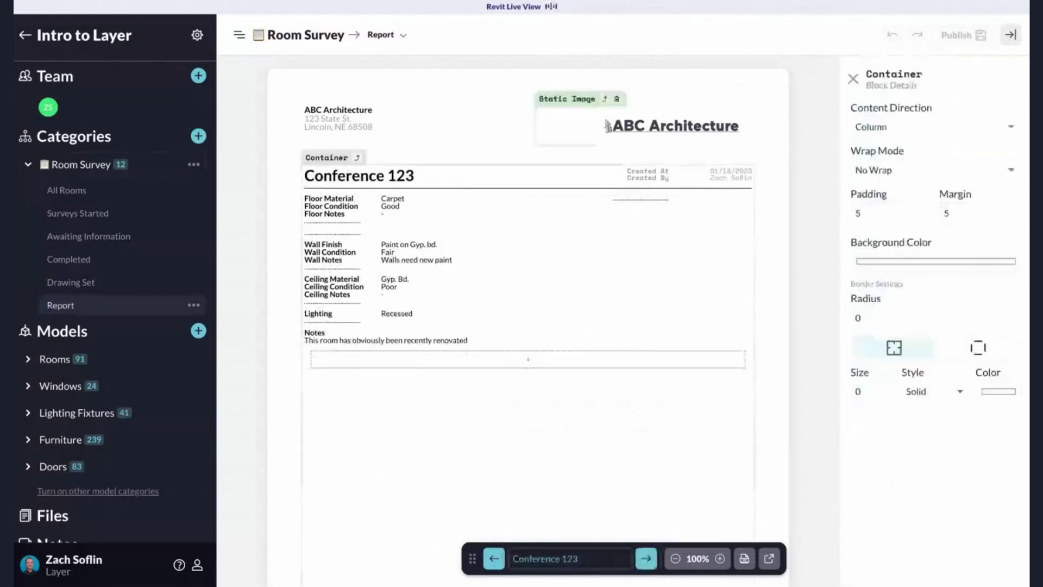
{"action": "key", "text": "Escape"}
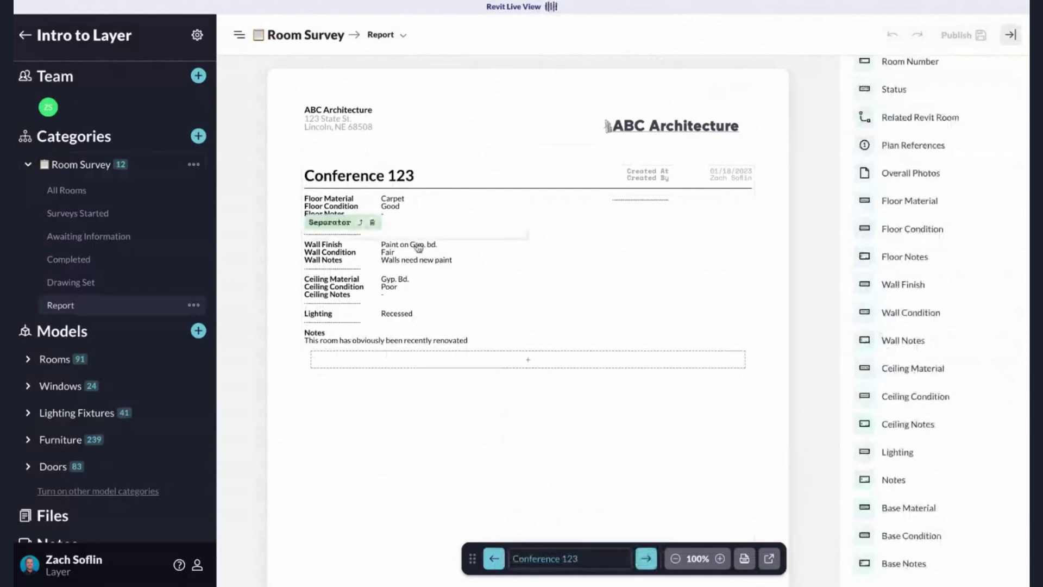
Add the Overall Photos field to the right column of the two-column block beneath the room title
{"action": "scroll", "coordinate": [929, 360], "scroll_direction": "up", "scroll_amount": 1}
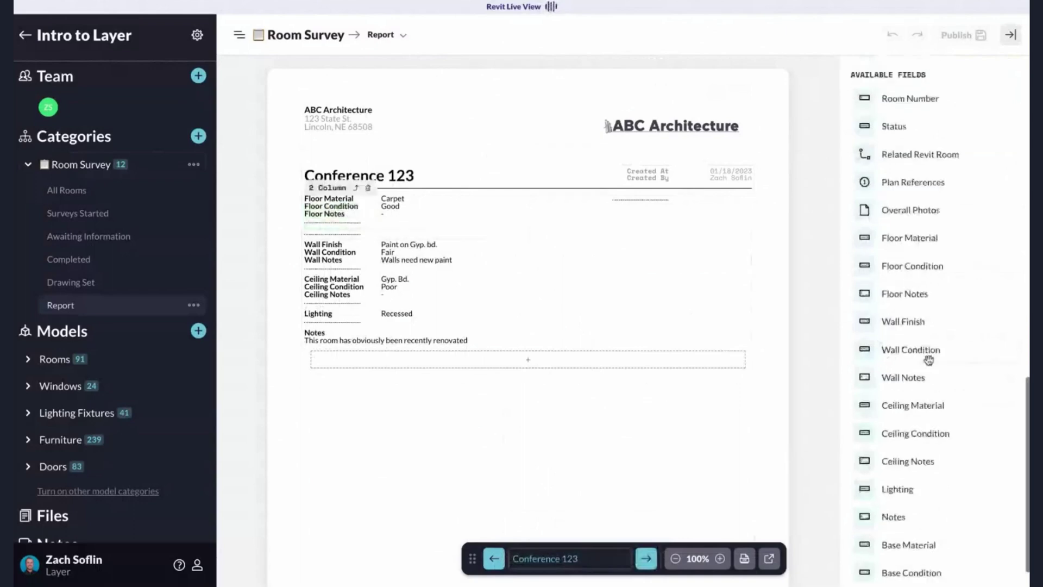
{"action": "scroll", "coordinate": [929, 360], "scroll_direction": "down", "scroll_amount": 1}
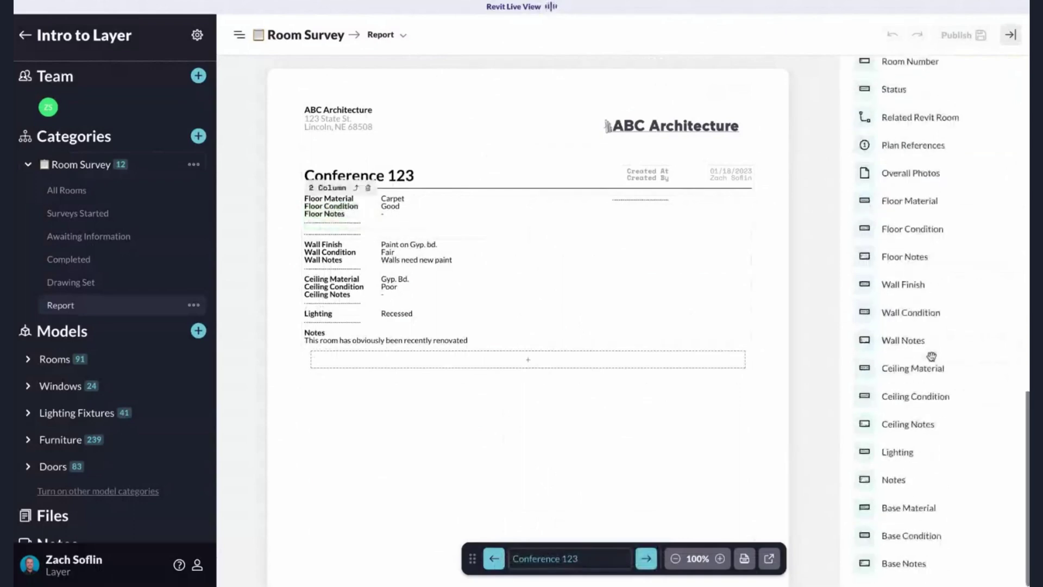
{"action": "scroll", "coordinate": [932, 359], "scroll_direction": "up", "scroll_amount": 4}
{"action": "scroll", "coordinate": [932, 385], "scroll_direction": "up", "scroll_amount": 5}
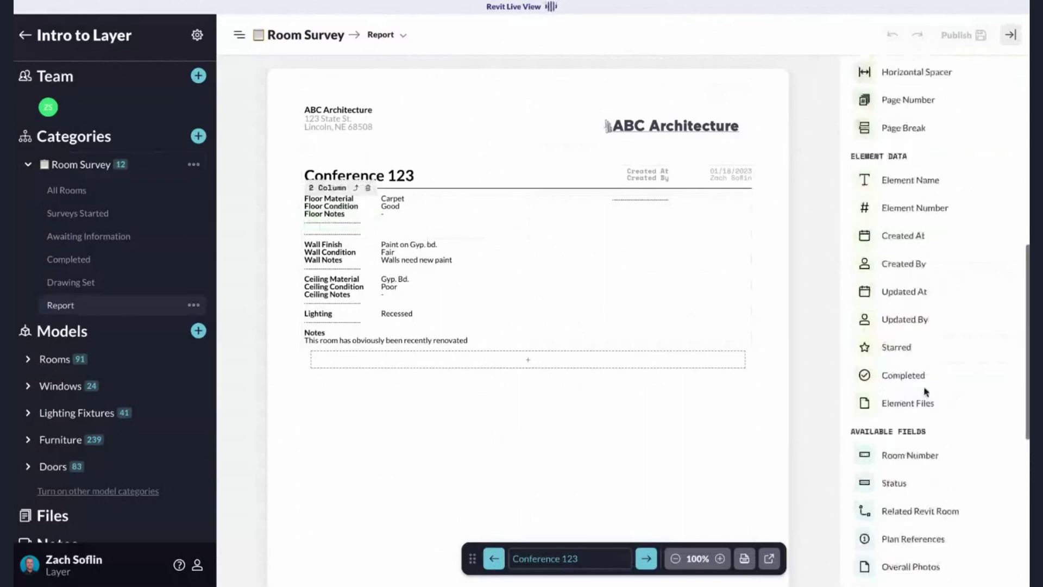
{"action": "scroll", "coordinate": [926, 391], "scroll_direction": "up", "scroll_amount": 4}
{"action": "scroll", "coordinate": [913, 337], "scroll_direction": "down", "scroll_amount": 12}
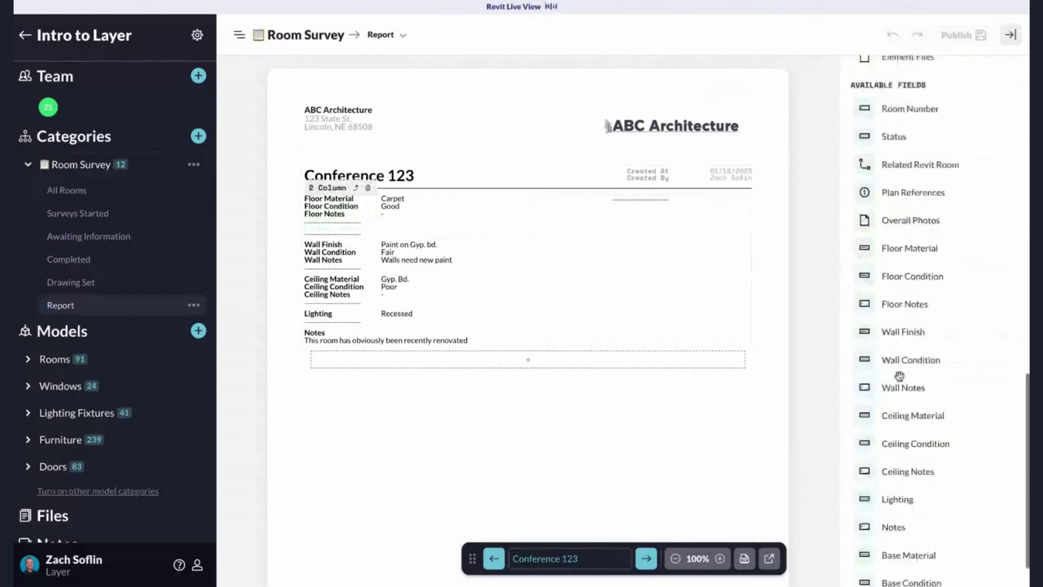
{"action": "scroll", "coordinate": [909, 279], "scroll_direction": "up", "scroll_amount": 3}
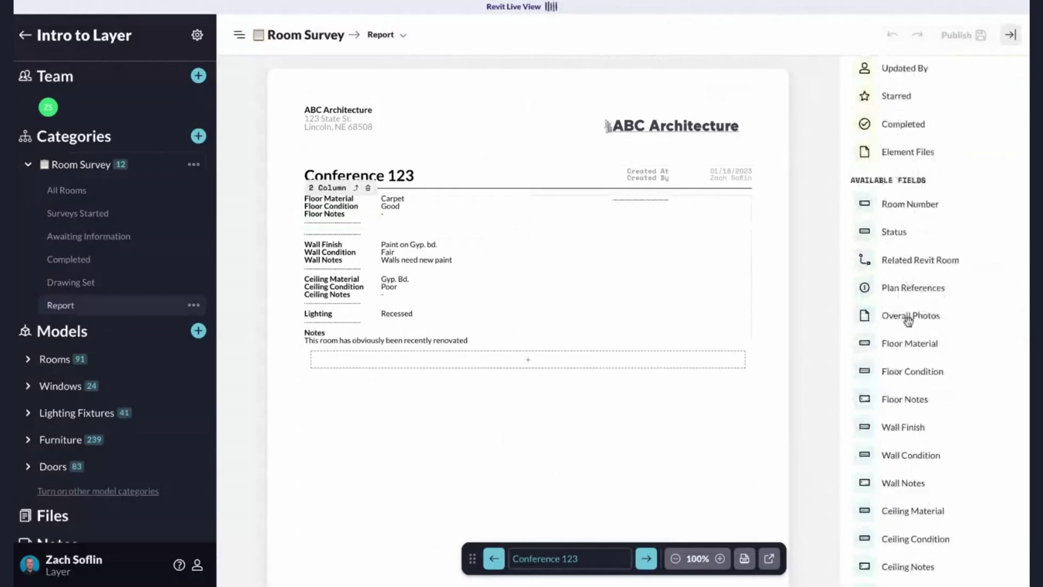
{"action": "left_click_drag", "start_coordinate": [917, 318], "coordinate": [640, 206]}
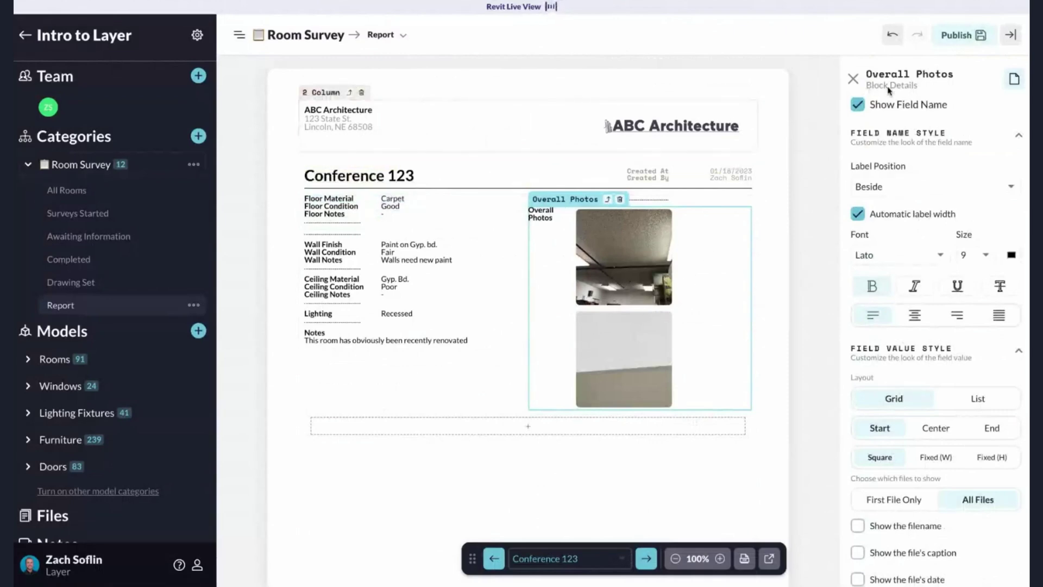
Place the Overall Photos field name above the photos and set its font size to 14
{"action": "left_click", "coordinate": [875, 187]}
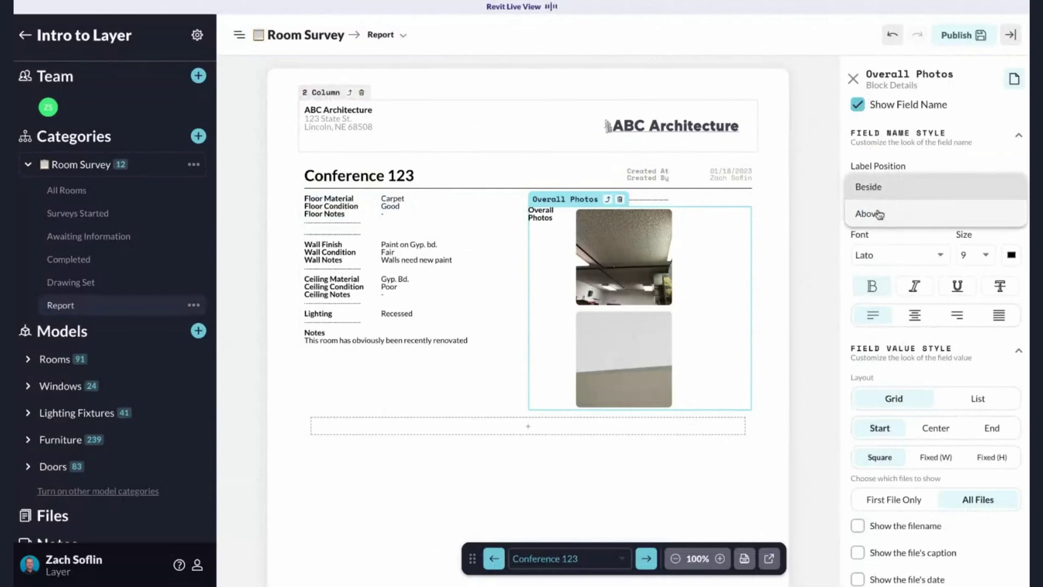
{"action": "left_click", "coordinate": [879, 213]}
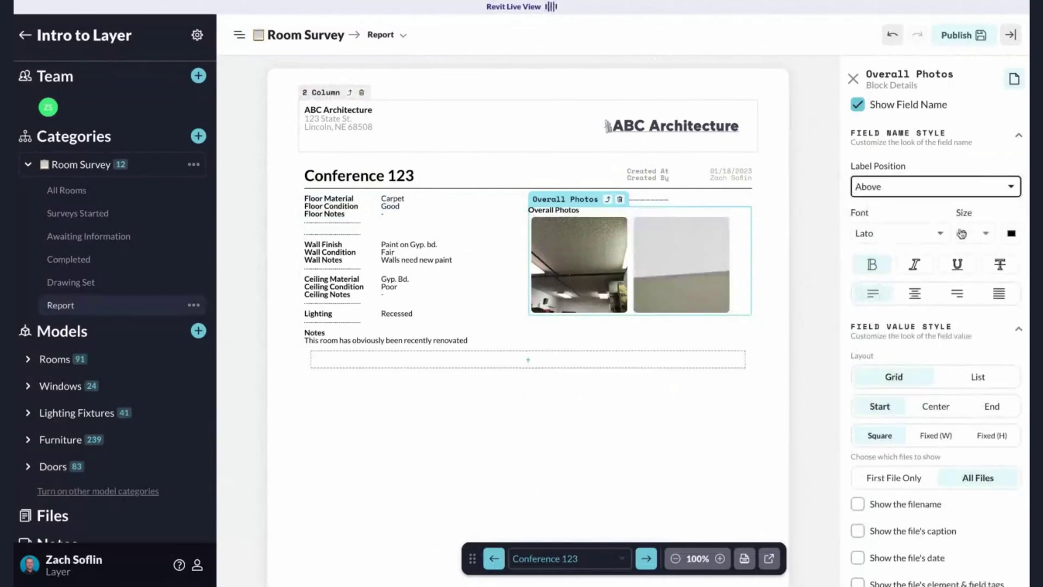
{"action": "left_click", "coordinate": [962, 234]}
{"action": "left_click", "coordinate": [964, 344]}
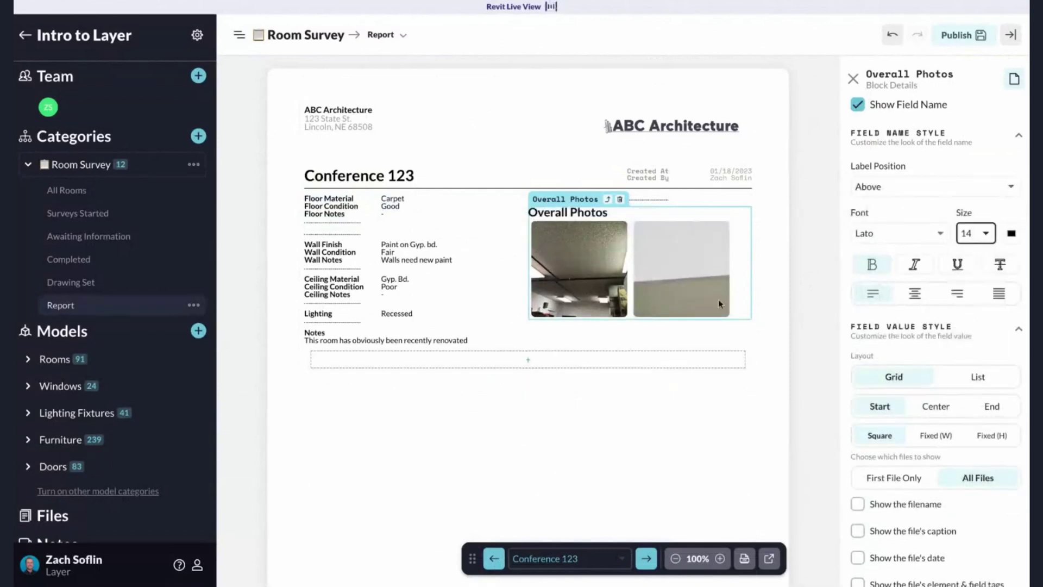
Center the photos in the Overall Photos grid and set their sizing to Fixed (H)
{"action": "scroll", "coordinate": [907, 288], "scroll_direction": "down", "scroll_amount": 2}
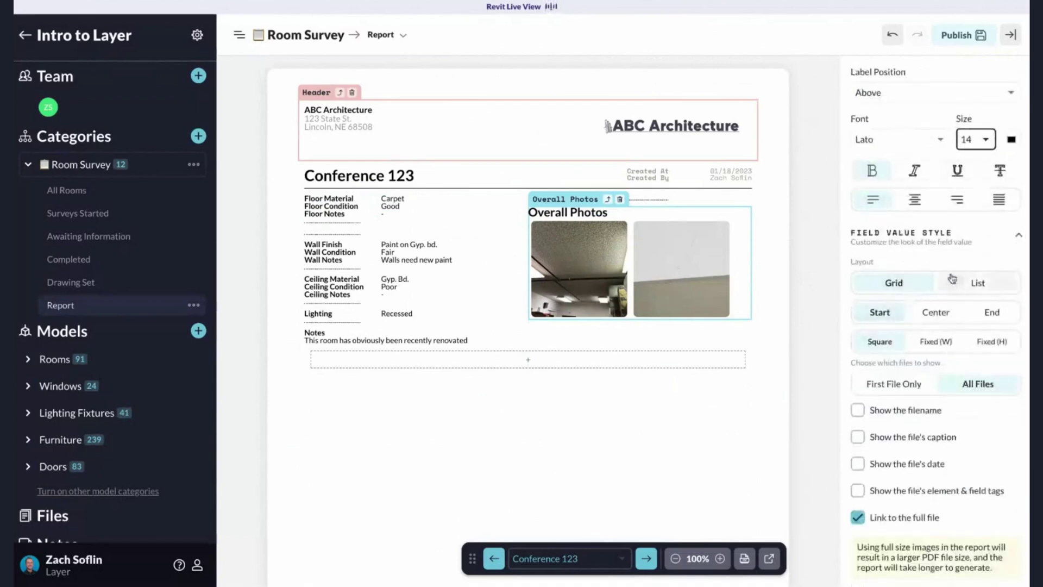
{"action": "scroll", "coordinate": [913, 228], "scroll_direction": "down", "scroll_amount": 3}
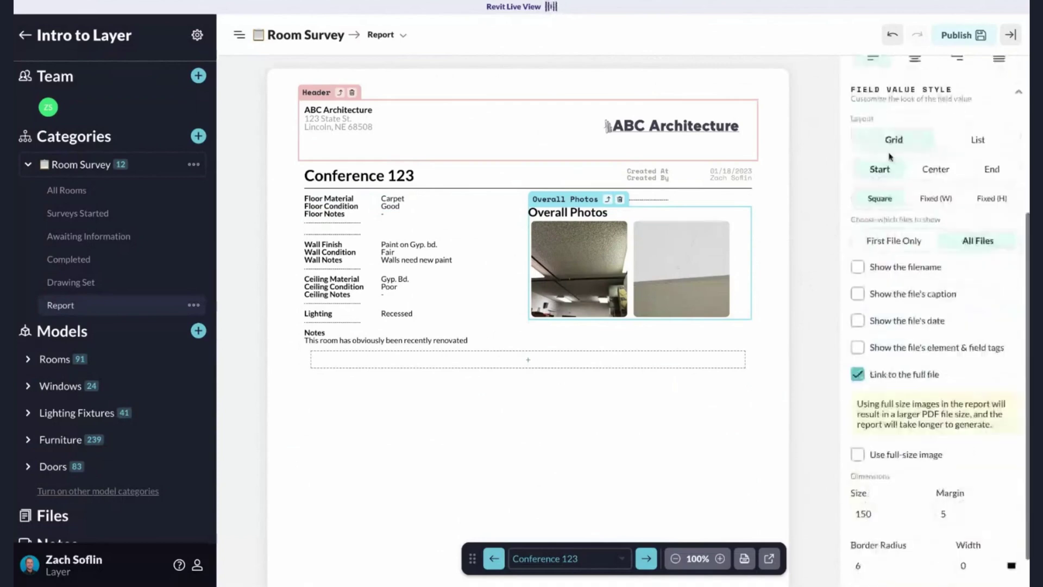
{"action": "left_click", "coordinate": [935, 174]}
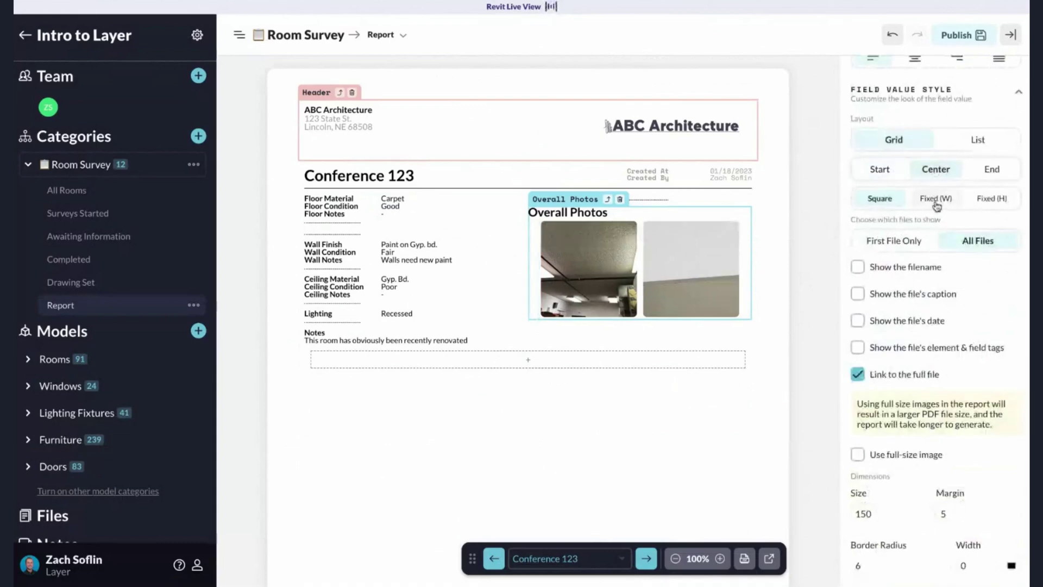
{"action": "left_click", "coordinate": [990, 198]}
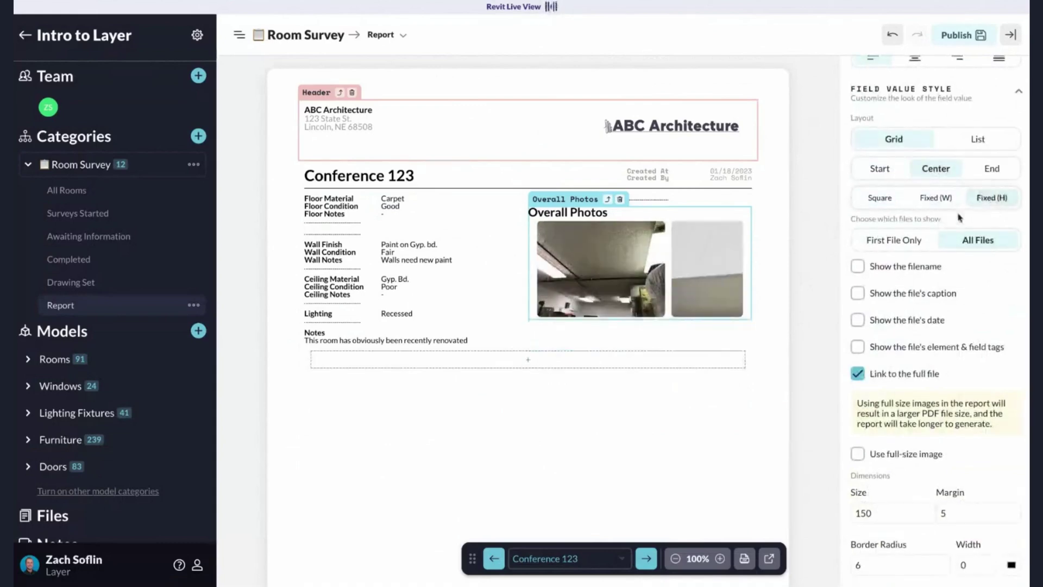
Try showing the files' captions and dates with the Overall Photos, and turn both options back off
{"action": "scroll", "coordinate": [869, 261], "scroll_direction": "down", "scroll_amount": 1}
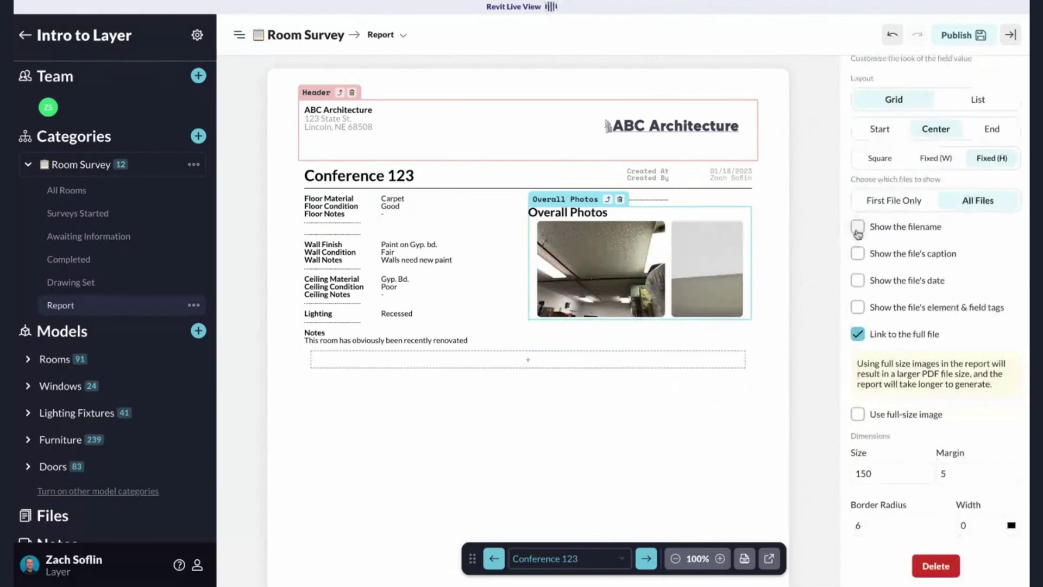
{"action": "left_click", "coordinate": [858, 254]}
{"action": "left_click", "coordinate": [858, 254]}
{"action": "left_click", "coordinate": [857, 280]}
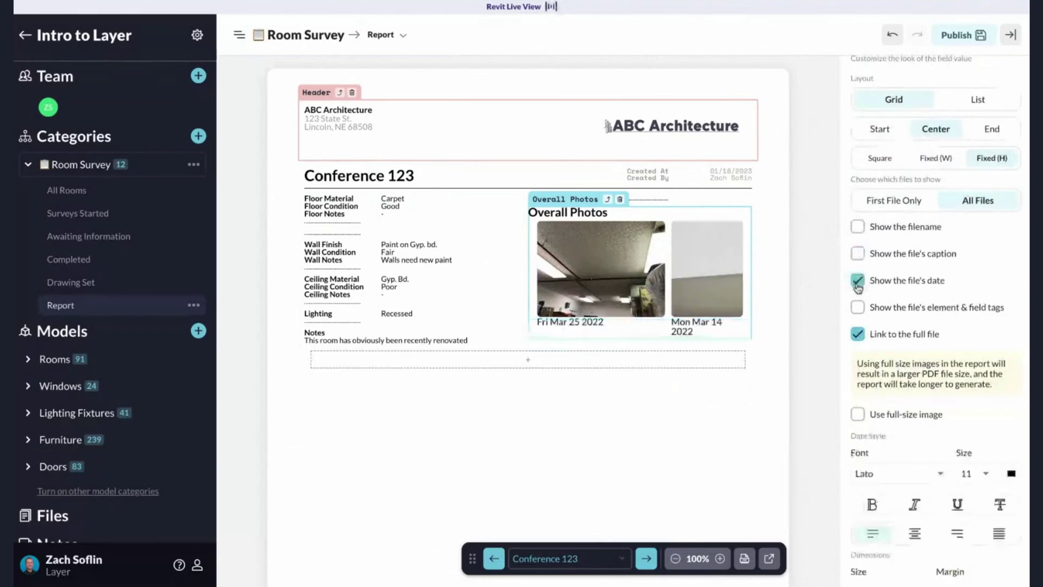
{"action": "left_click", "coordinate": [858, 280]}
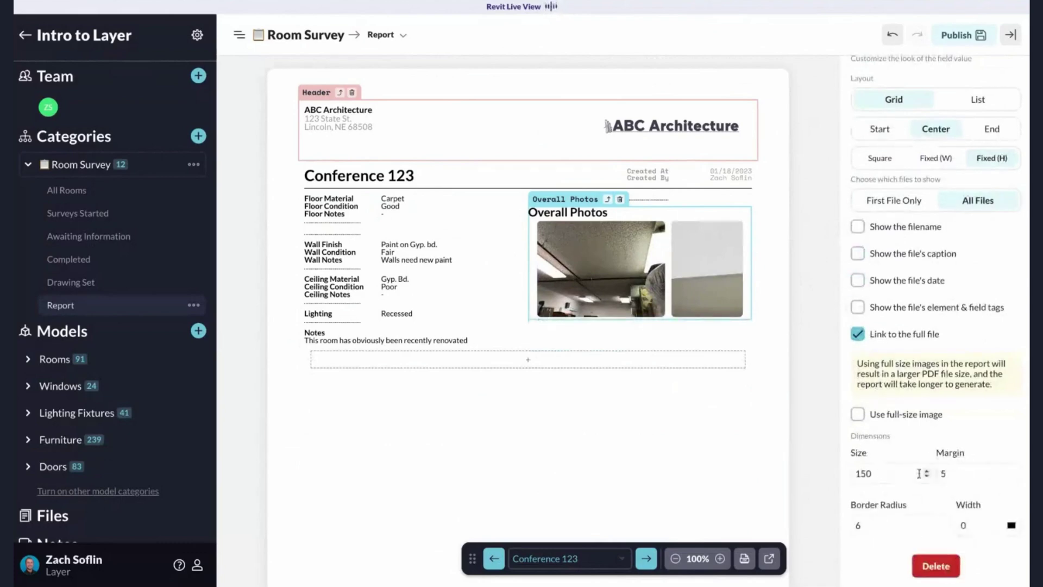
Set the size of the Overall Photos images to 183
{"action": "left_click", "coordinate": [927, 470]}
{"action": "key", "text": "Up"}
{"action": "key", "text": "Up"}
{"action": "key", "text": "Up"}
{"action": "key", "text": "Up"}
{"action": "key", "text": "Up"}
{"action": "key", "text": "Up"}
{"action": "key", "text": "Up"}
{"action": "key", "text": "Up"}
{"action": "key", "text": "Up"}
{"action": "key", "text": "Up"}
{"action": "key", "text": "Up"}
{"action": "key", "text": "Up"}
{"action": "key", "text": "Up"}
{"action": "key", "text": "Up"}
{"action": "key", "text": "Up"}
{"action": "key", "text": "Up"}
{"action": "key", "text": "Up"}
{"action": "key", "text": "Up"}
{"action": "key", "text": "Up"}
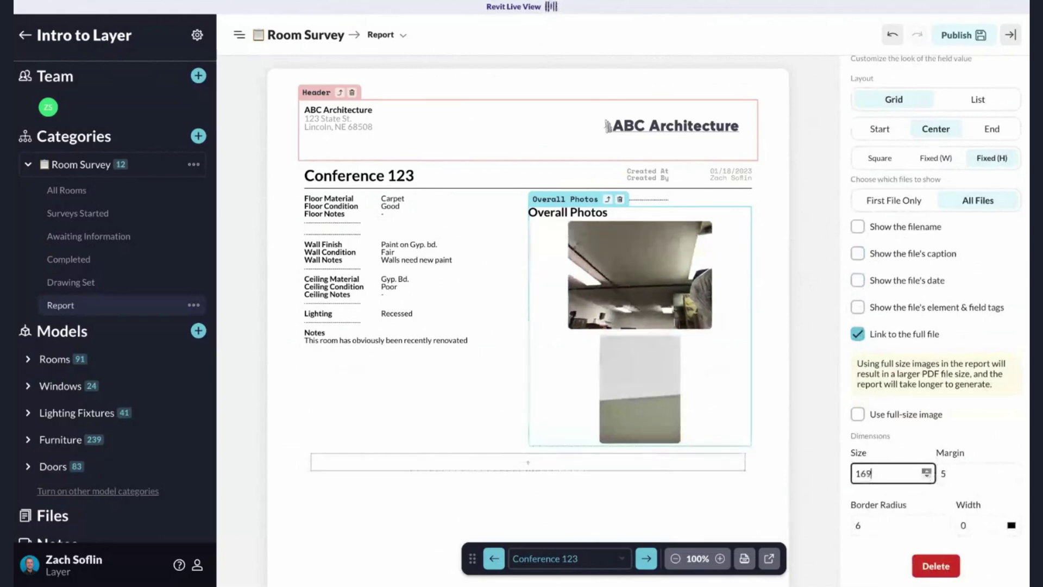
{"action": "key", "text": "Up"}
{"action": "key", "text": "Up"}
{"action": "key", "text": "Up"}
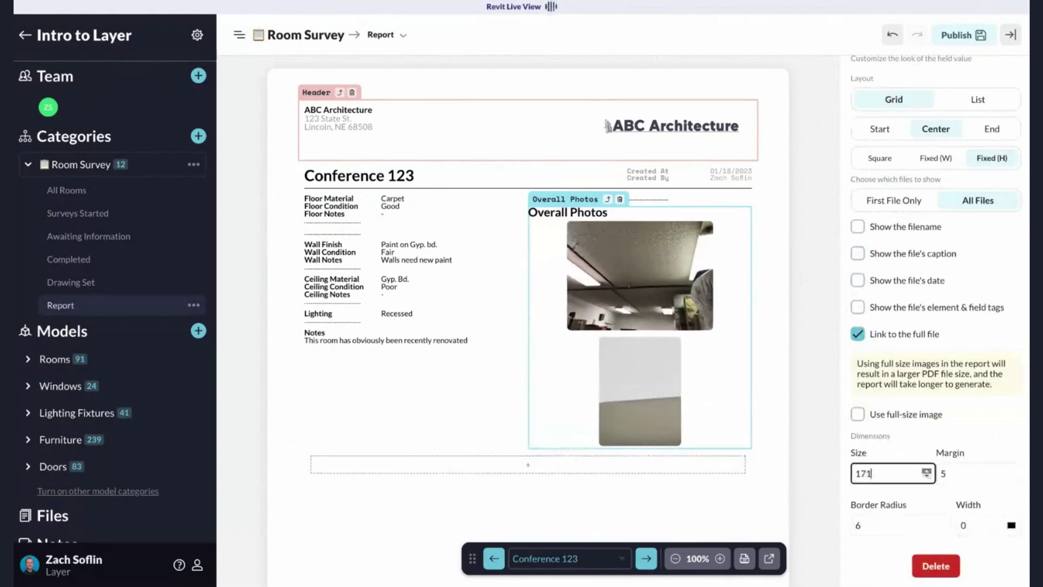
{"action": "key", "text": "Up"}
{"action": "key", "text": "Up"}
{"action": "key", "text": "Up"}
{"action": "key", "text": "Up"}
{"action": "key", "text": "Up"}
{"action": "key", "text": "Up"}
{"action": "key", "text": "Up"}
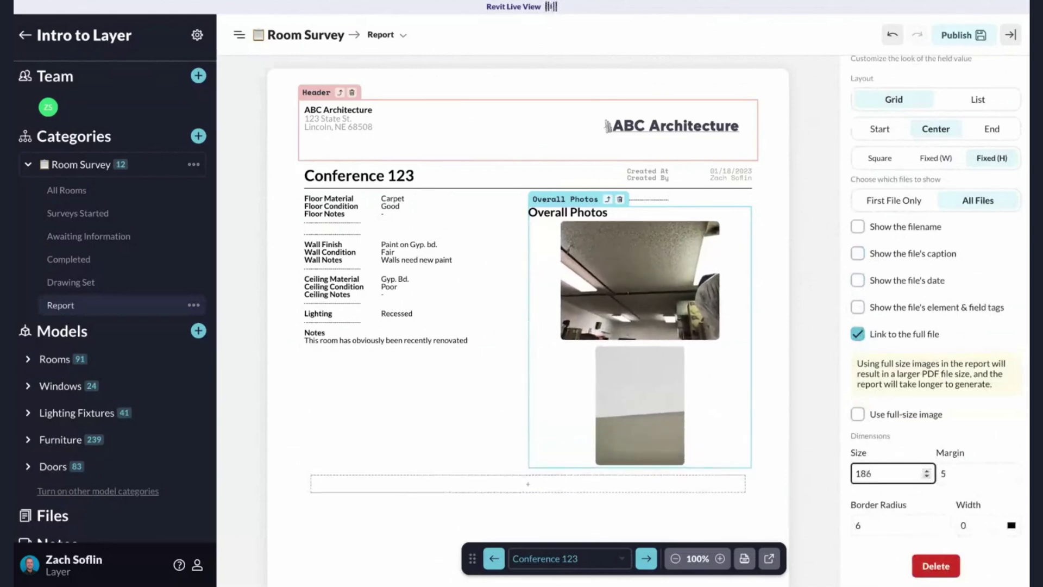
{"action": "key", "text": "Down"}
{"action": "key", "text": "Down"}
{"action": "key", "text": "Down"}
Move the Overall Photos block into the empty full-width container beneath the Notes and set its image size to 200
{"action": "scroll", "coordinate": [412, 218], "scroll_direction": "down", "scroll_amount": 1}
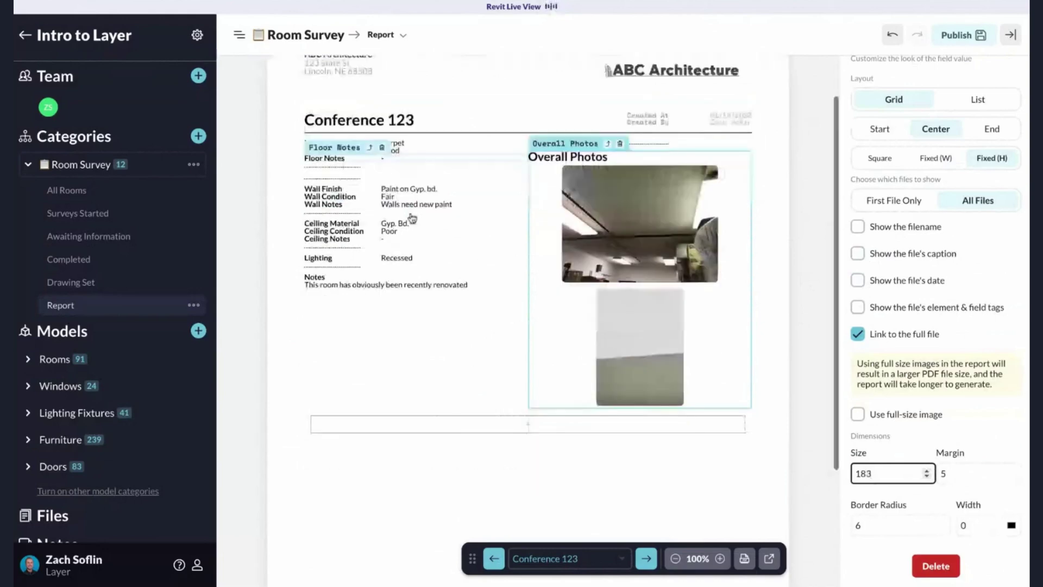
{"action": "scroll", "coordinate": [489, 168], "scroll_direction": "down", "scroll_amount": 1}
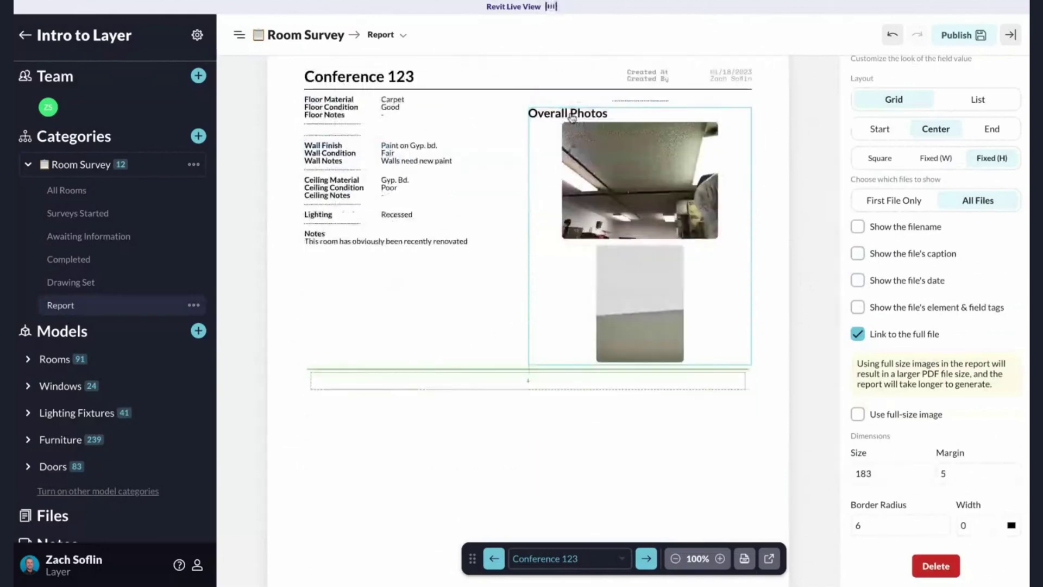
{"action": "left_click_drag", "start_coordinate": [572, 116], "coordinate": [528, 381]}
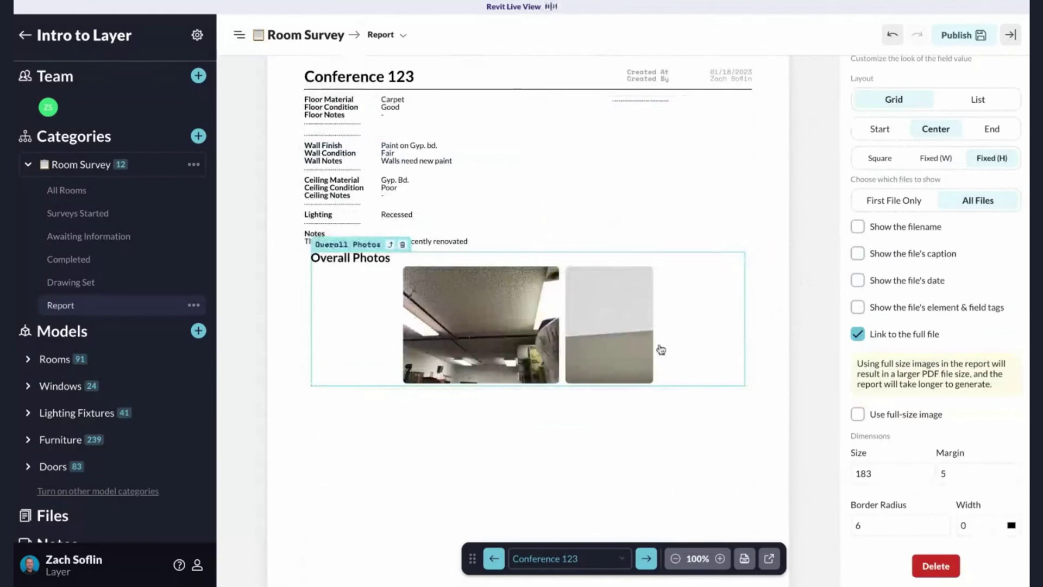
{"action": "left_click", "coordinate": [885, 474]}
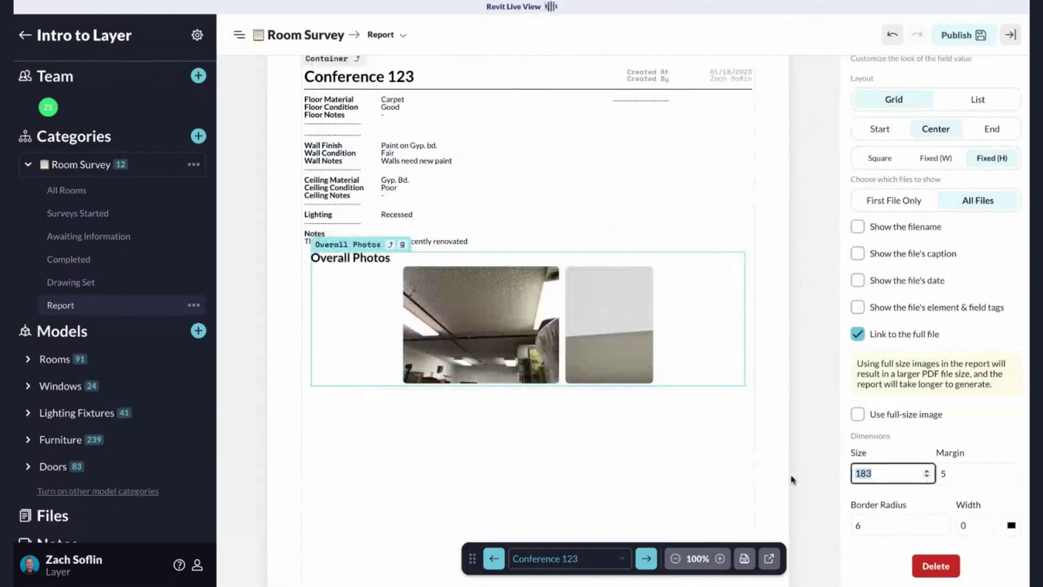
{"action": "type", "text": "200"}
{"action": "scroll", "coordinate": [570, 385], "scroll_direction": "up", "scroll_amount": 1}
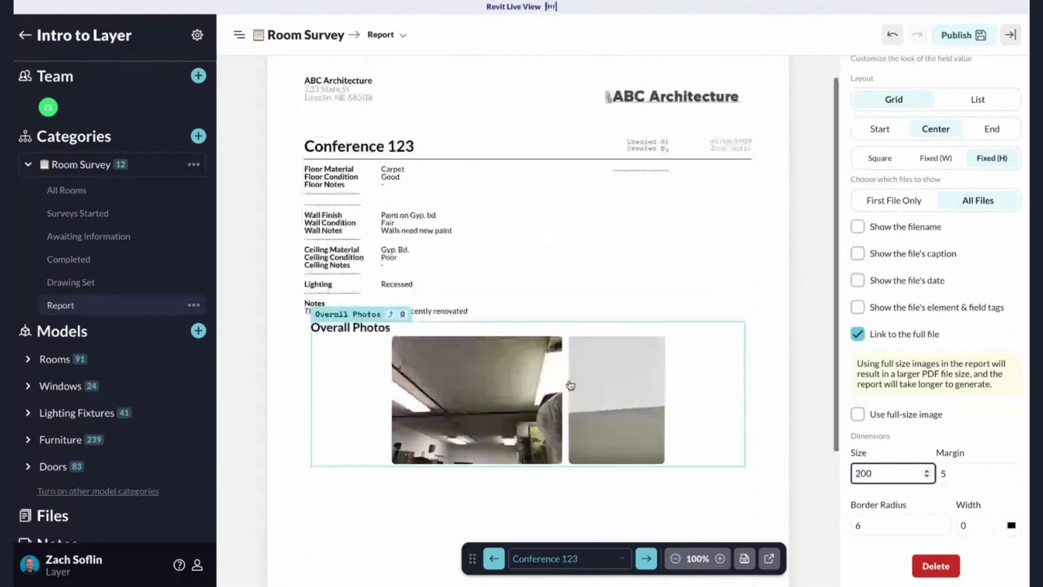
{"action": "scroll", "coordinate": [570, 385], "scroll_direction": "up", "scroll_amount": 1}
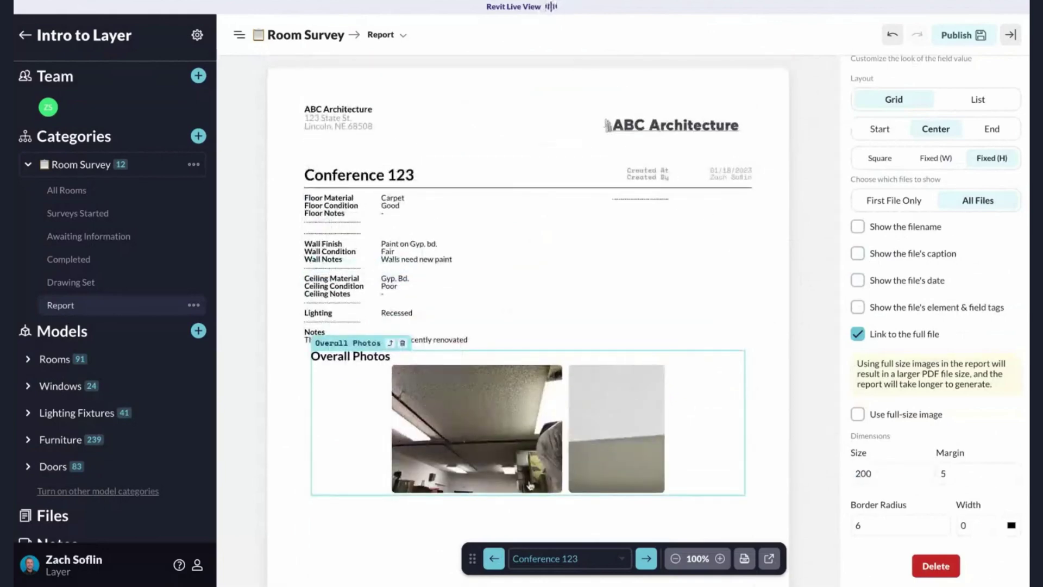
Preview the report layout with the Electrical 118, Cafeteria 121 and Conference 123 surveys
{"action": "left_click", "coordinate": [650, 565]}
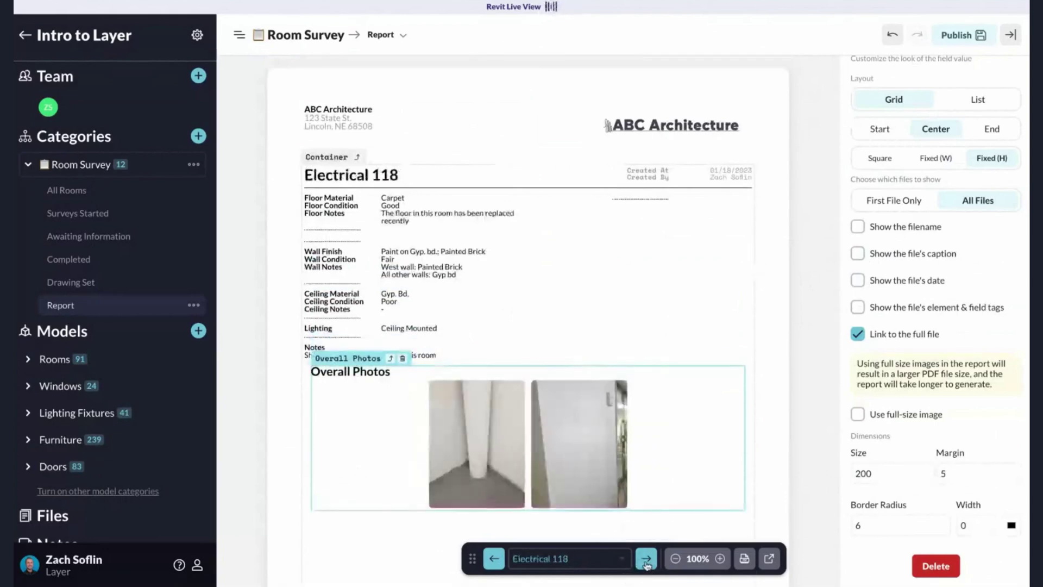
{"action": "left_click", "coordinate": [648, 565]}
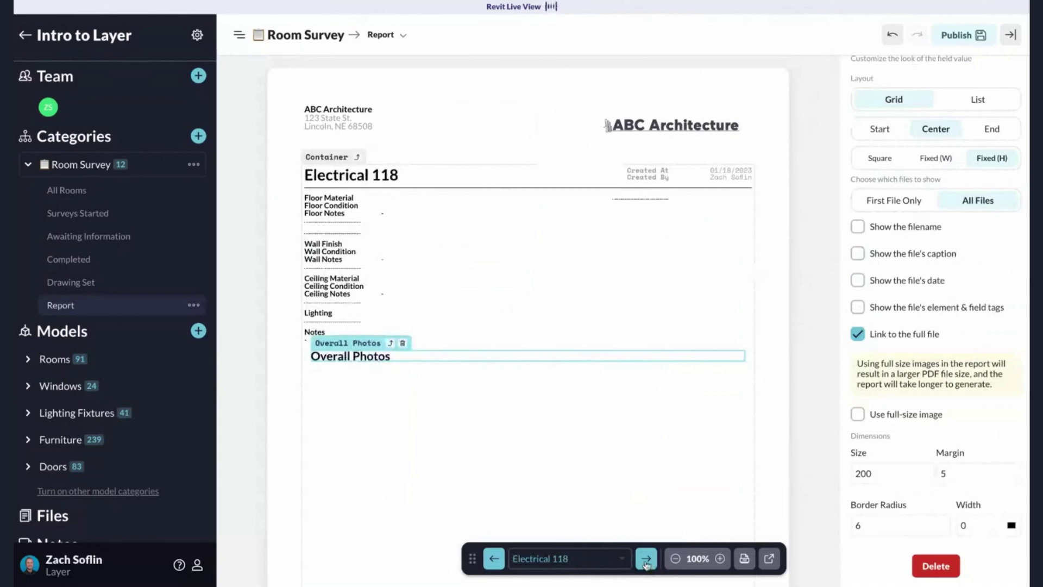
{"action": "left_click", "coordinate": [492, 560]}
{"action": "left_click", "coordinate": [491, 560]}
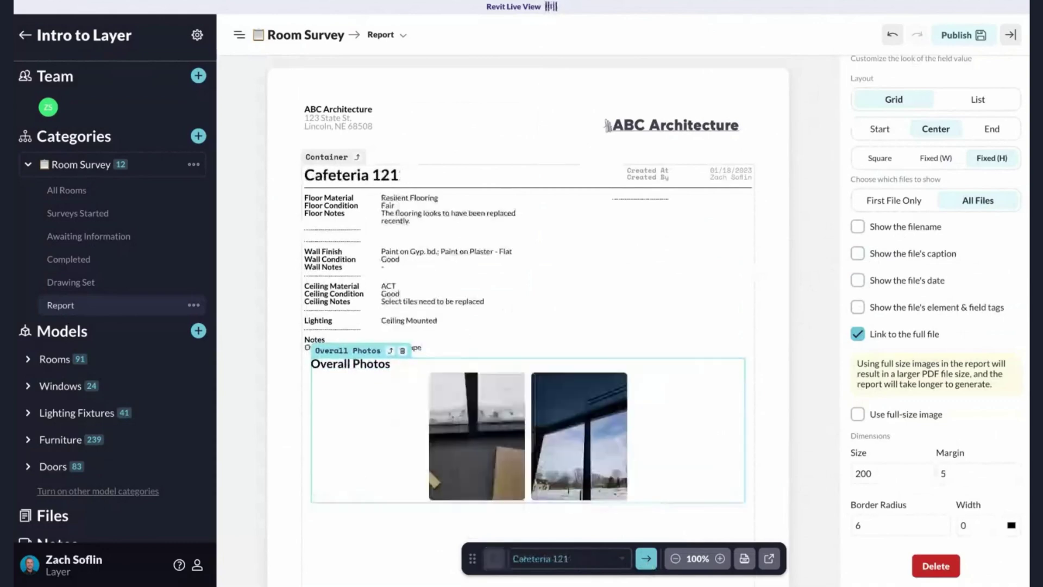
{"action": "left_click", "coordinate": [646, 558]}
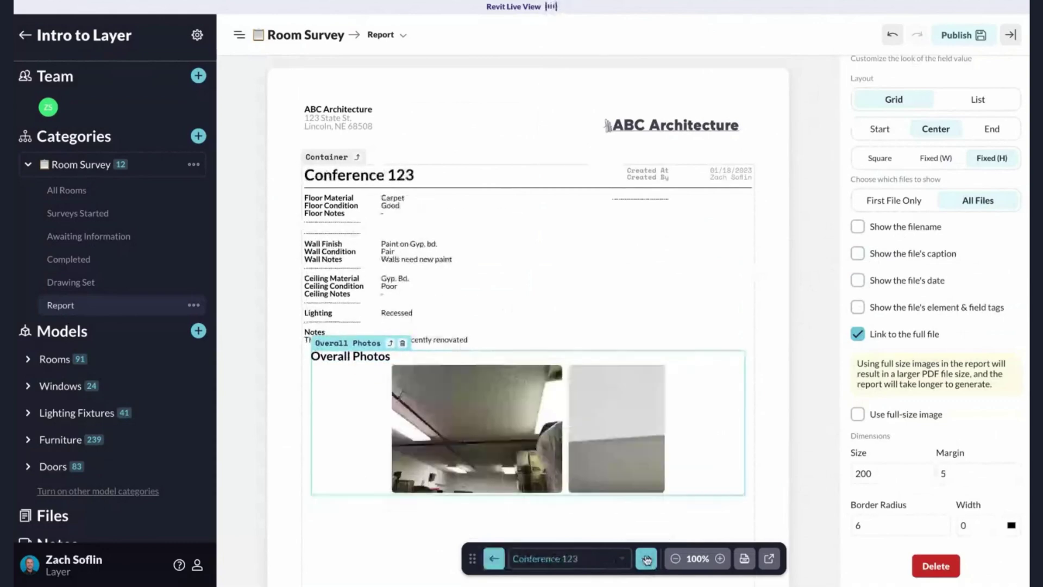
{"action": "left_click", "coordinate": [646, 559]}
{"action": "left_click", "coordinate": [645, 560]}
Add the Plan References field to the right column beneath the room title and hide its field name
{"action": "scroll", "coordinate": [933, 280], "scroll_direction": "up", "scroll_amount": 5}
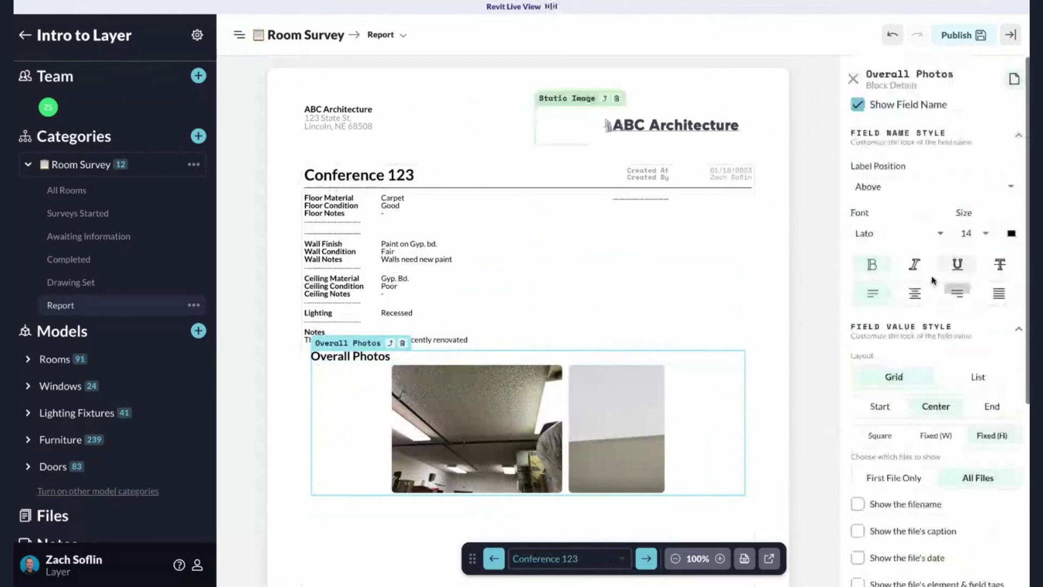
{"action": "key", "text": "Escape"}
{"action": "scroll", "coordinate": [930, 347], "scroll_direction": "down", "scroll_amount": 2}
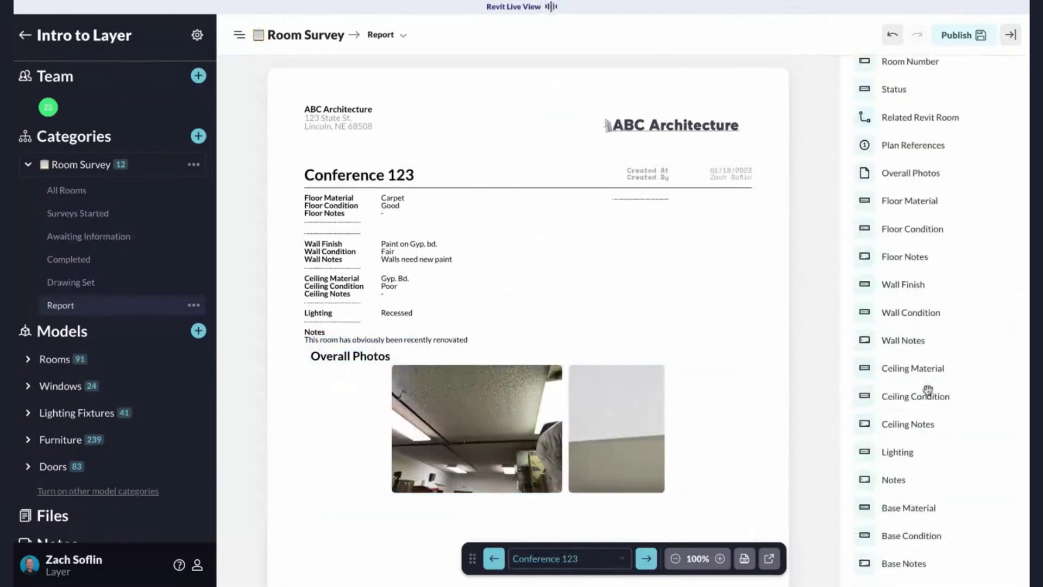
{"action": "scroll", "coordinate": [928, 390], "scroll_direction": "up", "scroll_amount": 3}
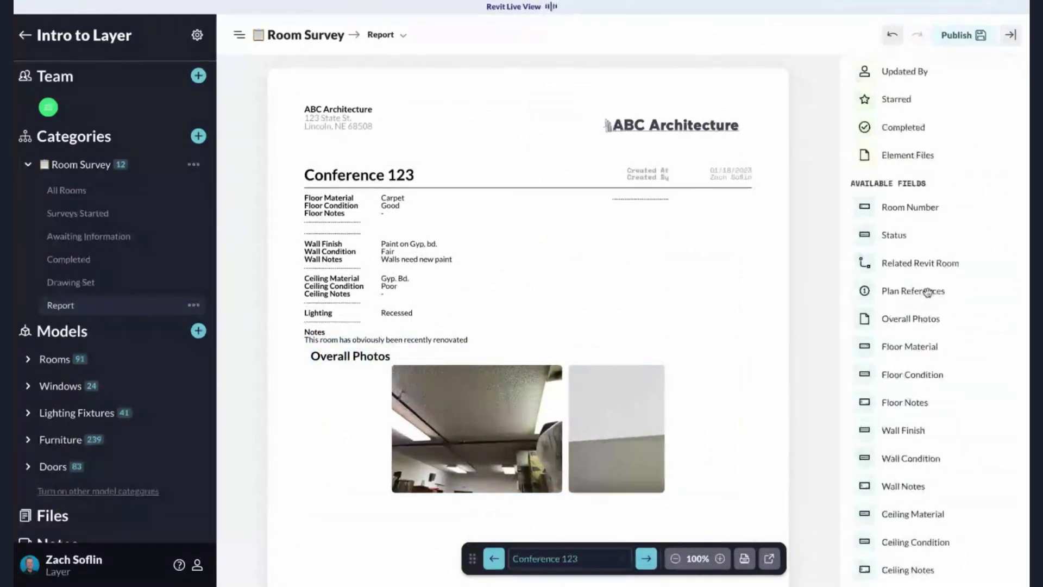
{"action": "left_click_drag", "start_coordinate": [928, 292], "coordinate": [641, 196]}
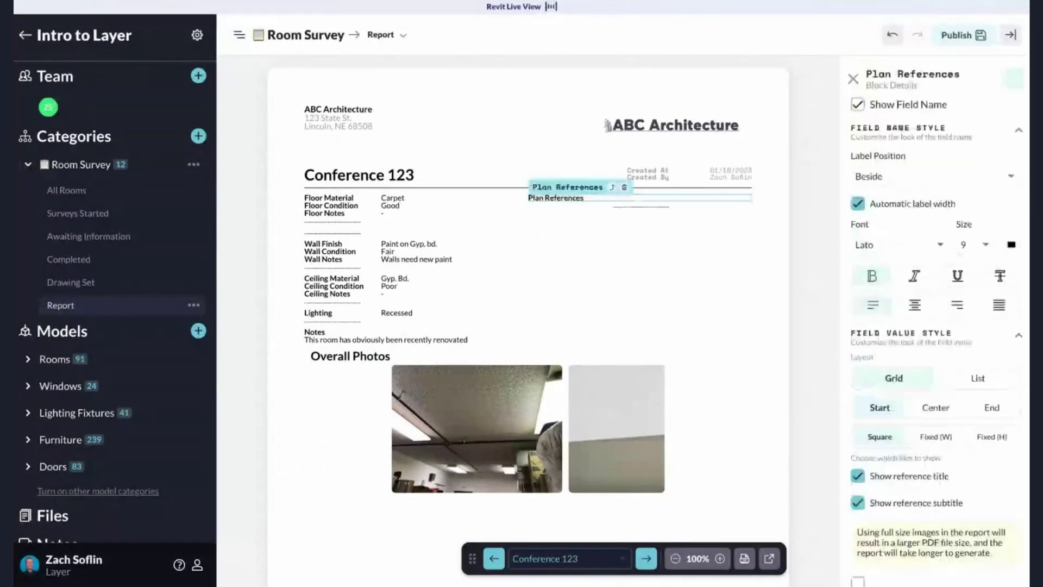
{"action": "left_click", "coordinate": [857, 106]}
Center the items in the Plan References grid and publish the report
{"action": "scroll", "coordinate": [858, 304], "scroll_direction": "down", "scroll_amount": 2}
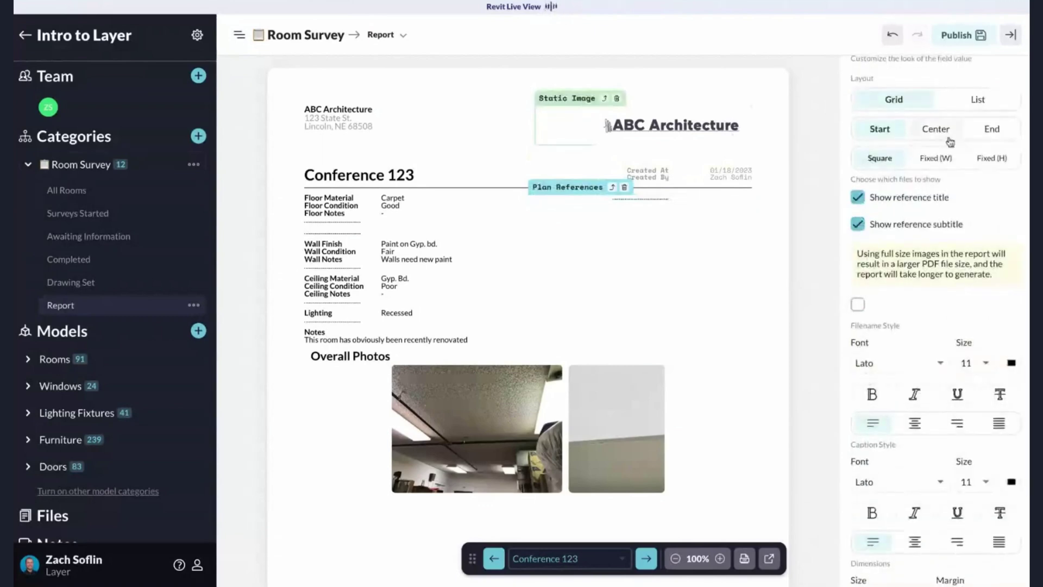
{"action": "scroll", "coordinate": [881, 447], "scroll_direction": "down", "scroll_amount": 3}
{"action": "scroll", "coordinate": [881, 447], "scroll_direction": "up", "scroll_amount": 5}
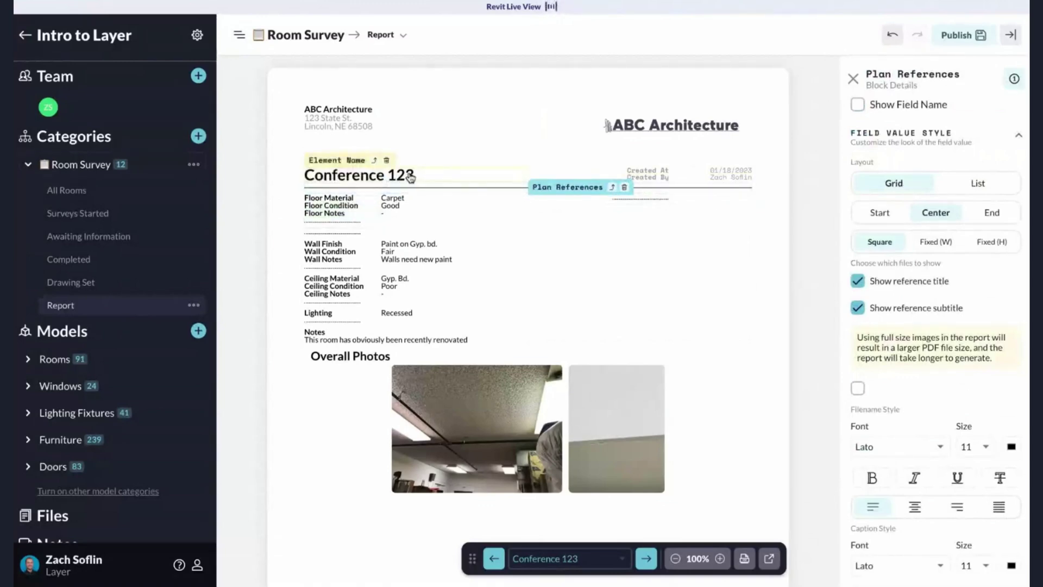
{"action": "left_click", "coordinate": [956, 35]}
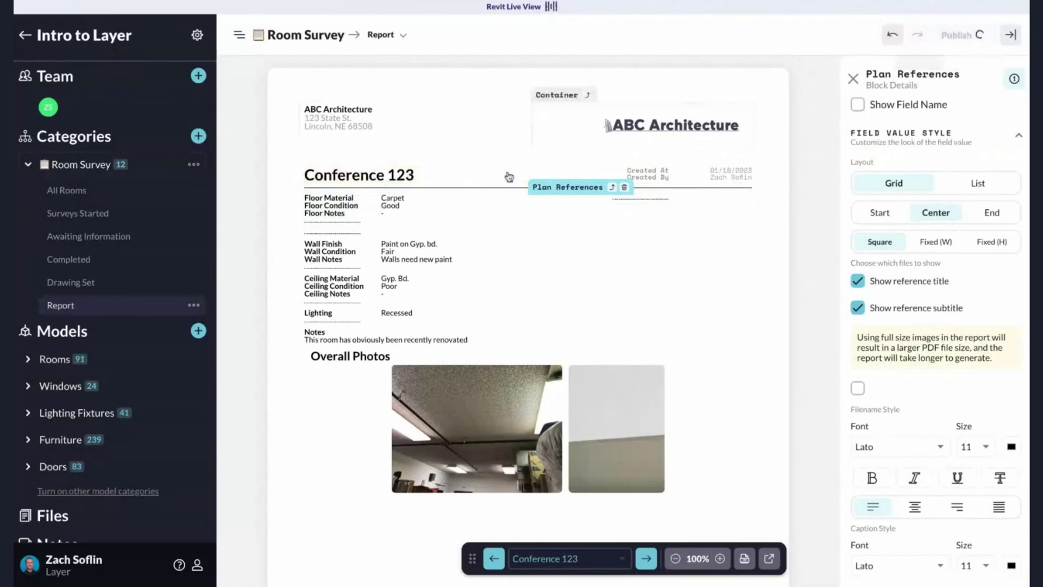
On the Drawing Set's Entry Floor Plan, outline the Conference 123 room label and link it to the Conference 123 survey
{"action": "left_click", "coordinate": [62, 284]}
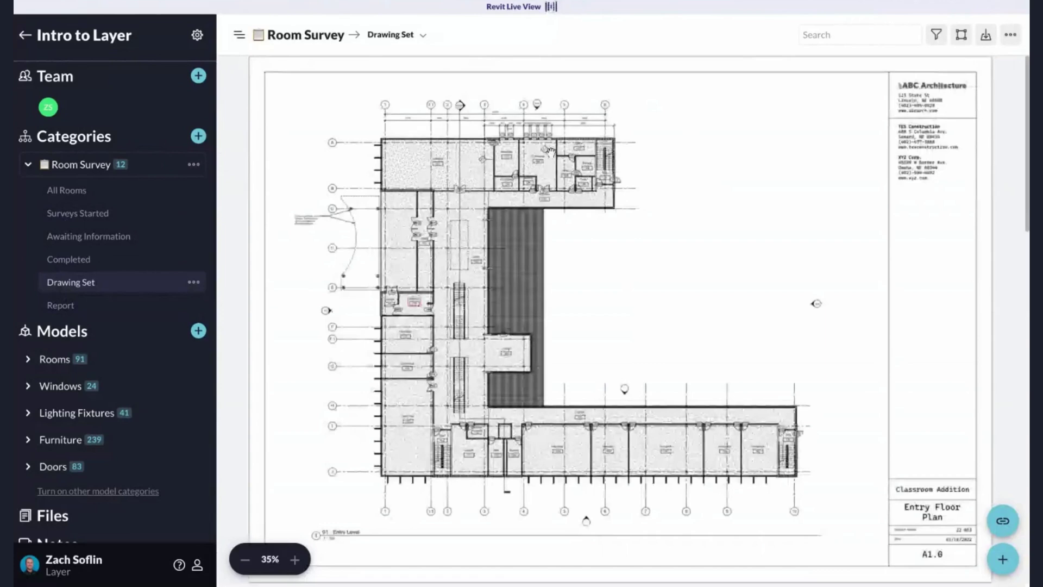
{"action": "scroll", "coordinate": [543, 155], "scroll_direction": "up", "scroll_amount": 3}
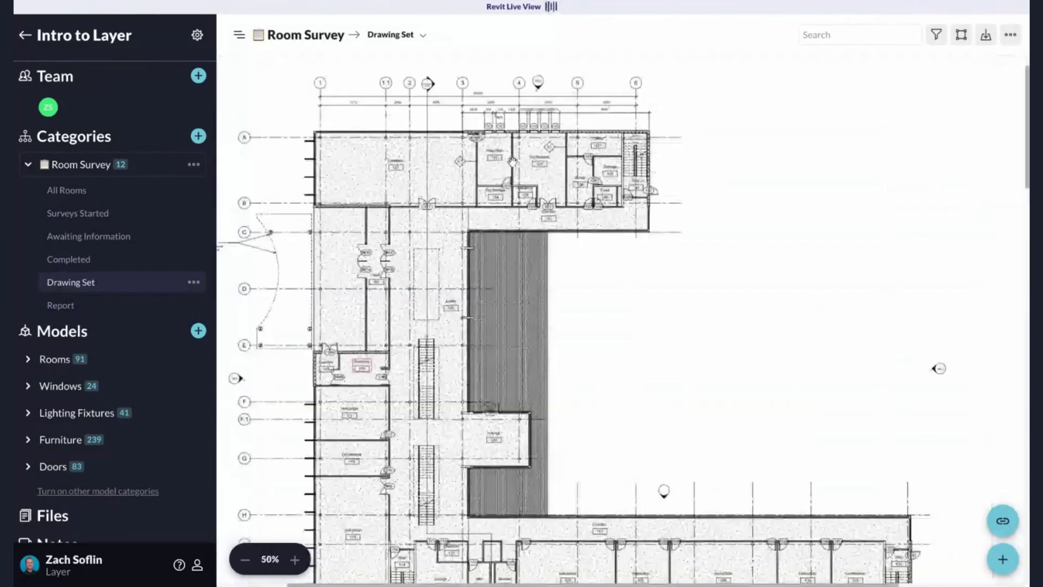
{"action": "scroll", "coordinate": [511, 161], "scroll_direction": "up", "scroll_amount": 8}
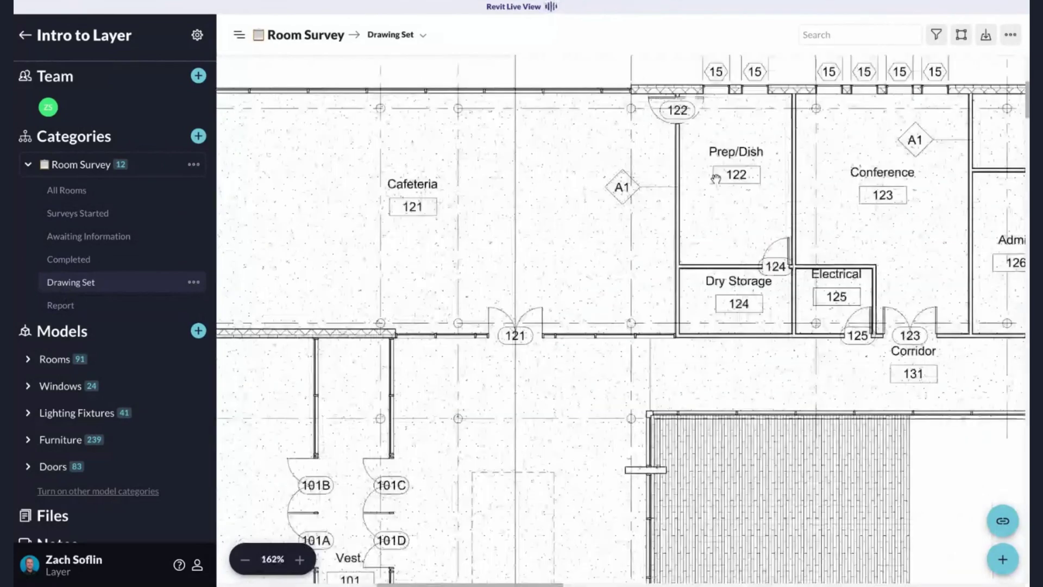
{"action": "left_click_drag", "start_coordinate": [716, 178], "coordinate": [536, 197]}
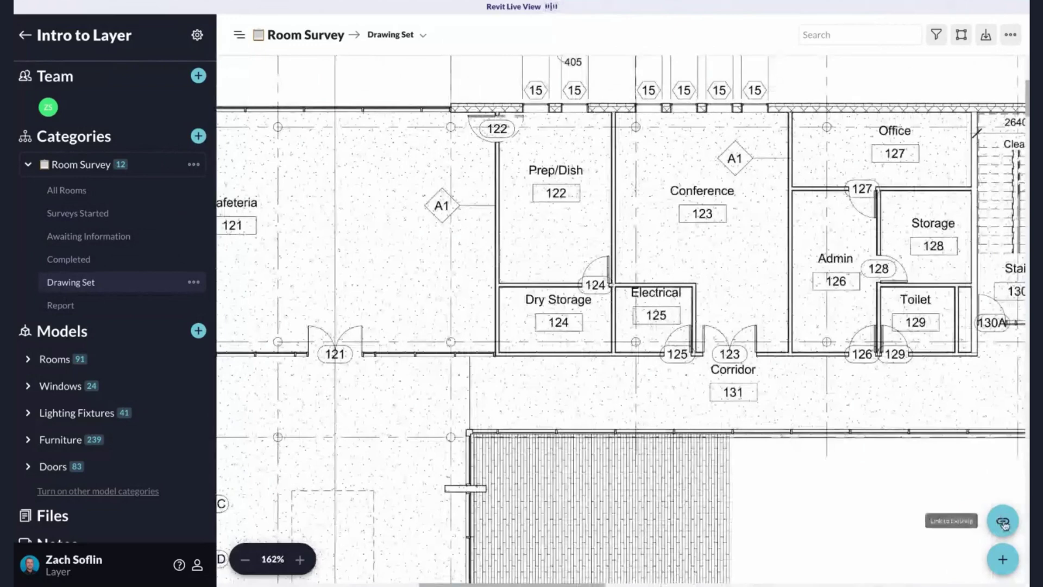
{"action": "left_click", "coordinate": [1004, 521]}
{"action": "left_click_drag", "start_coordinate": [667, 182], "coordinate": [739, 227]}
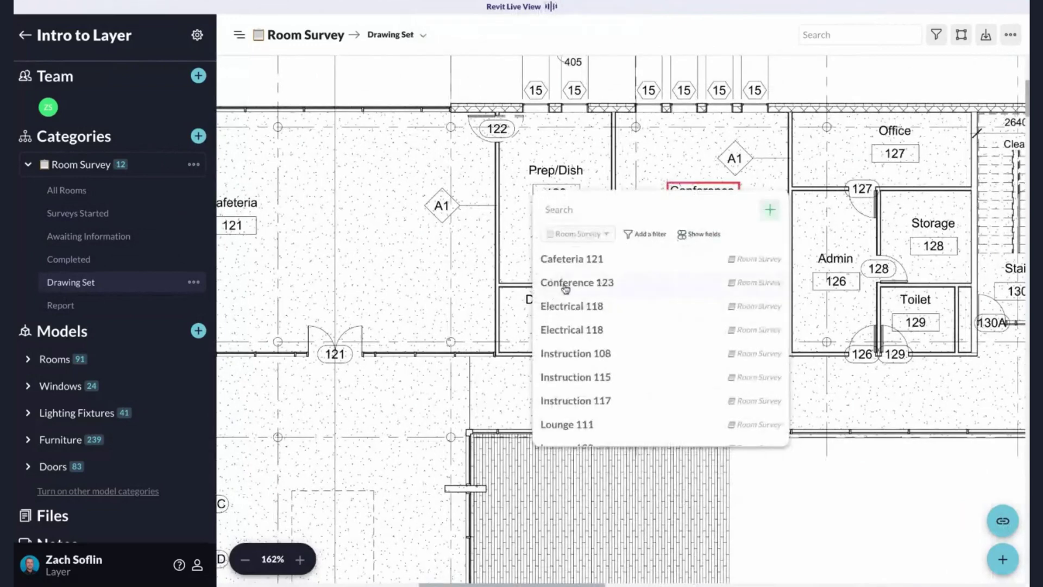
{"action": "left_click", "coordinate": [565, 283]}
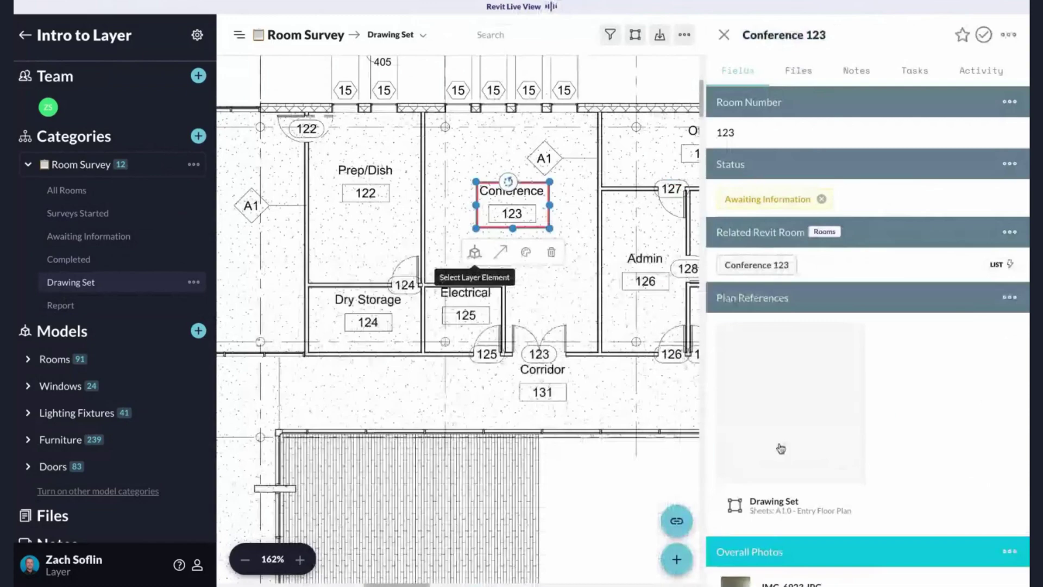
Outline the Cafeteria 121 room label on the Entry Floor Plan and link it to the Cafeteria 121 survey
{"action": "left_click", "coordinate": [676, 521]}
{"action": "scroll", "coordinate": [311, 322], "scroll_direction": "left", "scroll_amount": 5}
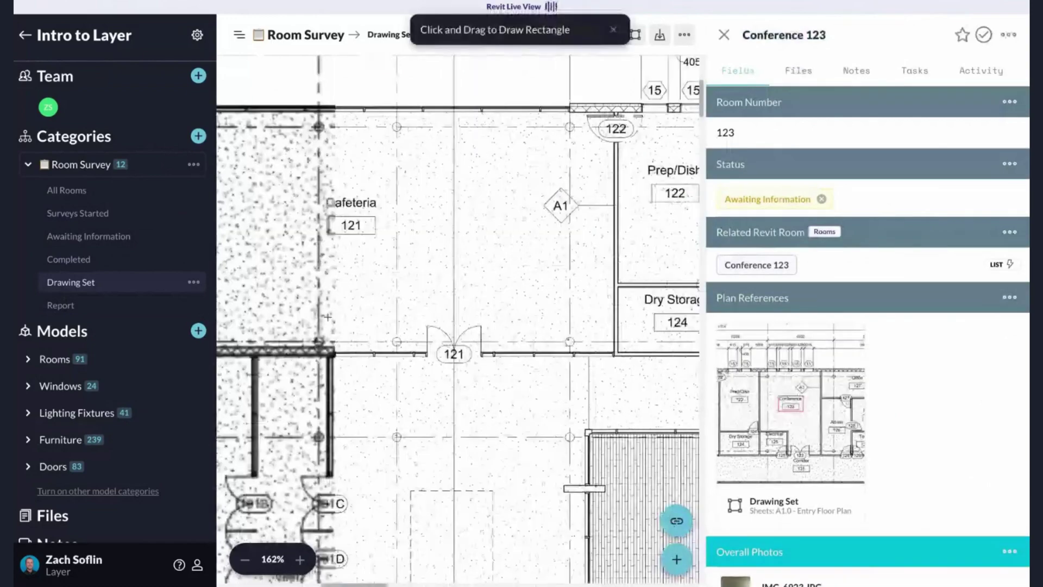
{"action": "left_click_drag", "start_coordinate": [335, 194], "coordinate": [395, 239]}
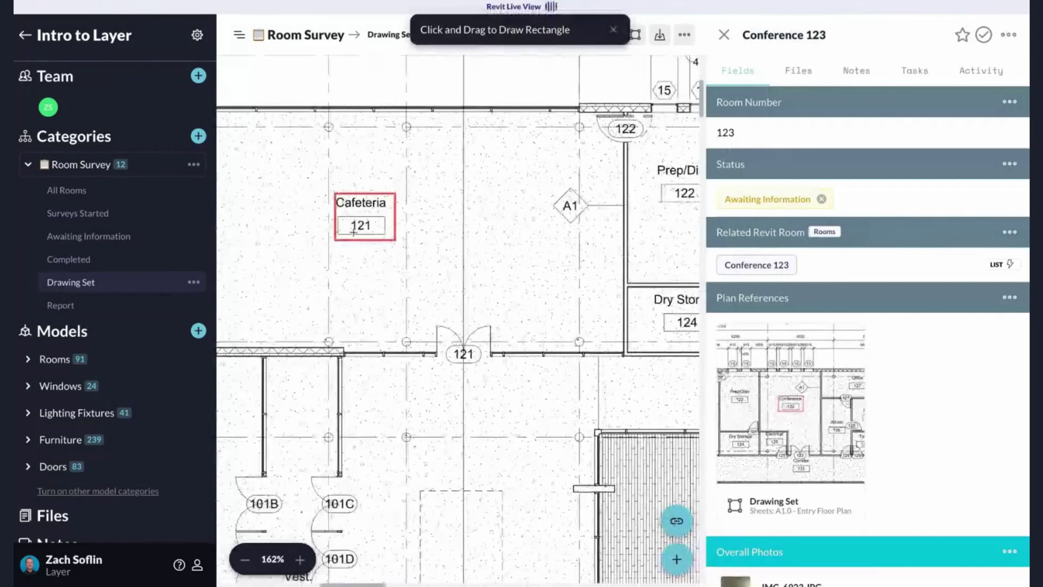
{"action": "left_click", "coordinate": [228, 270]}
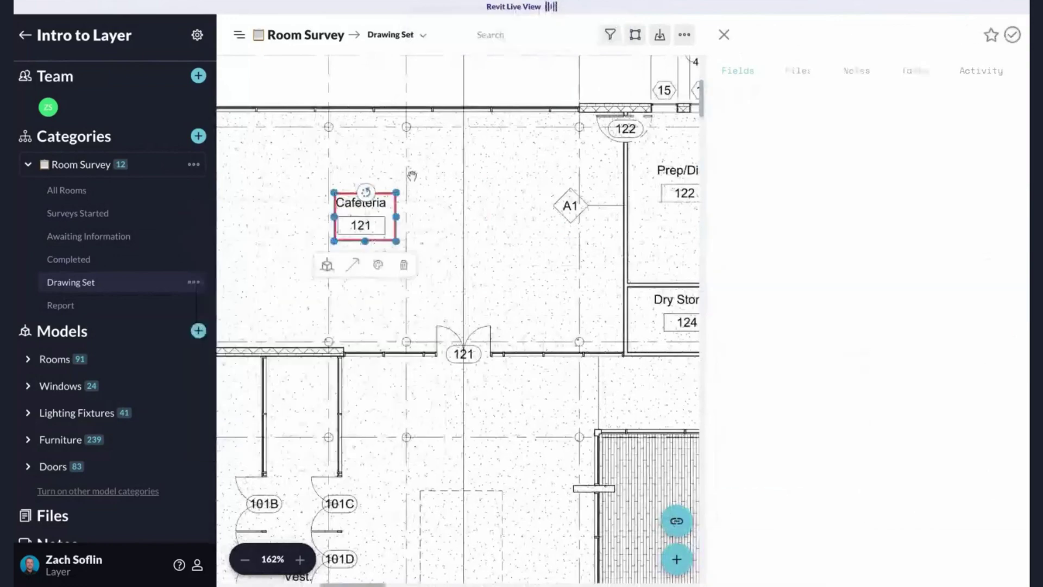
Outline the Office 127 room label on the Entry Floor Plan and link it to the Office 127 survey
{"action": "scroll", "coordinate": [616, 178], "scroll_direction": "right", "scroll_amount": 8}
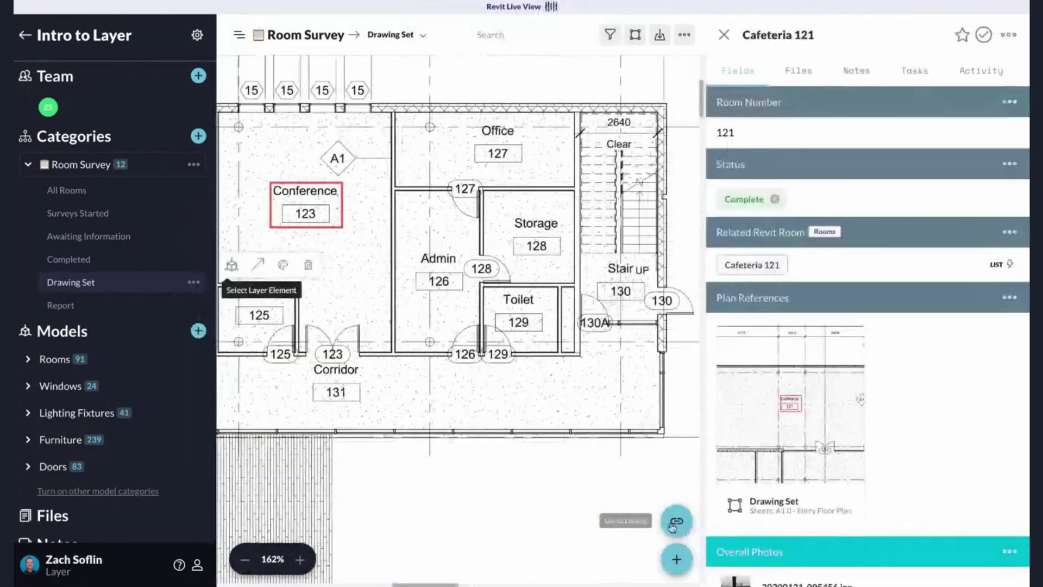
{"action": "left_click", "coordinate": [676, 523]}
{"action": "left_click_drag", "start_coordinate": [468, 121], "coordinate": [530, 165]}
{"action": "scroll", "coordinate": [360, 331], "scroll_direction": "down", "scroll_amount": 3}
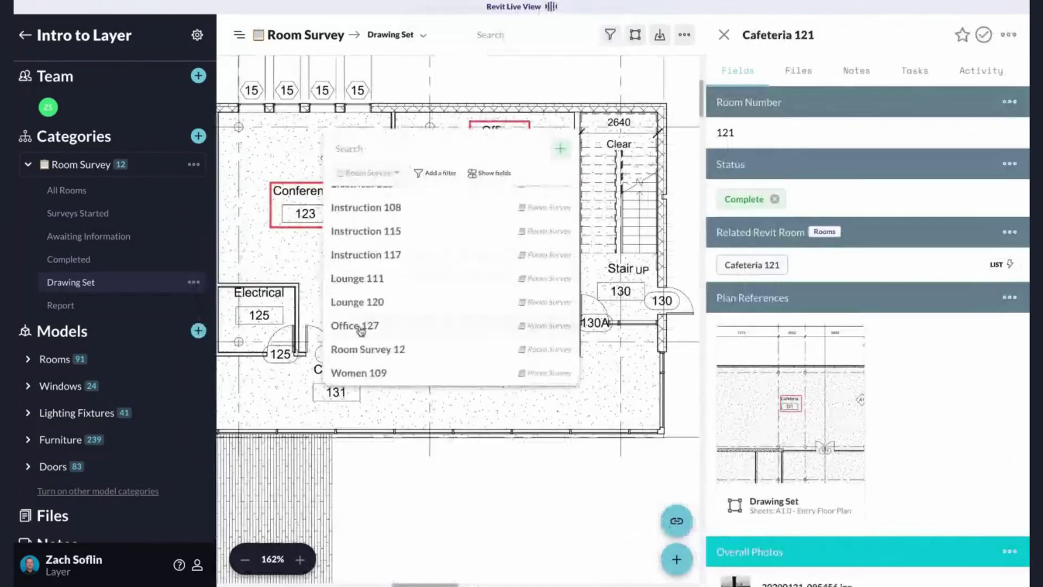
{"action": "left_click", "coordinate": [361, 331]}
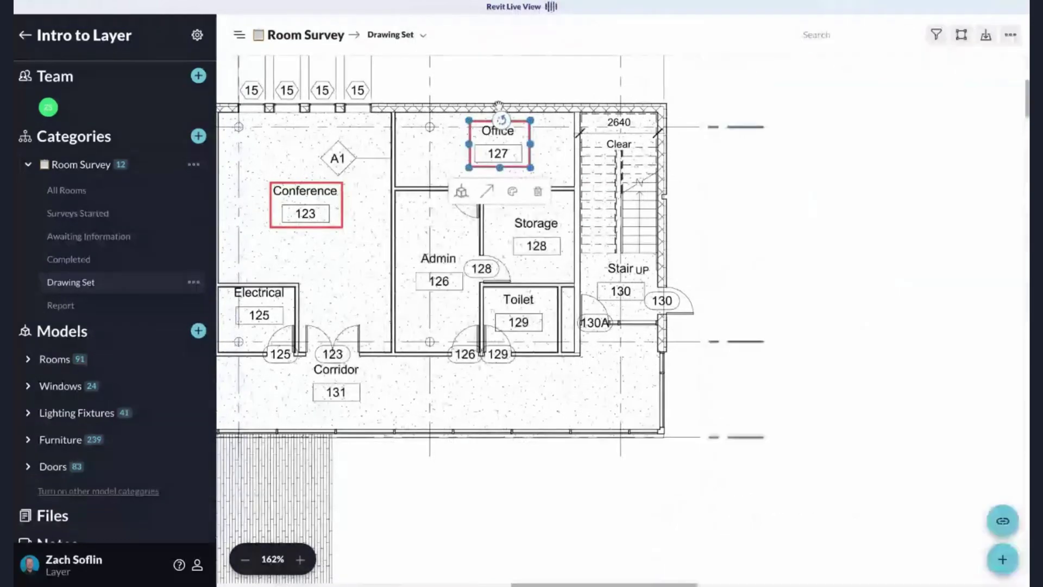
Reopen the Room Survey report for editing and give the Plan References images size 250, border width 1 and border radius 0
{"action": "left_click_drag", "start_coordinate": [250, 252], "coordinate": [685, 248]}
{"action": "scroll", "coordinate": [743, 333], "scroll_direction": "down", "scroll_amount": 3}
{"action": "scroll", "coordinate": [743, 332], "scroll_direction": "down", "scroll_amount": 2}
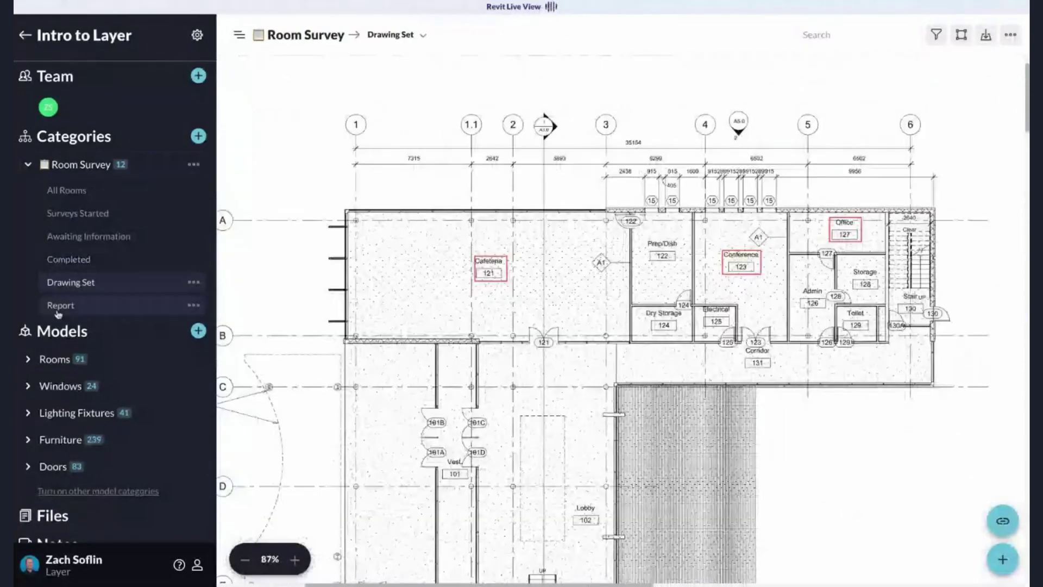
{"action": "left_click", "coordinate": [60, 306]}
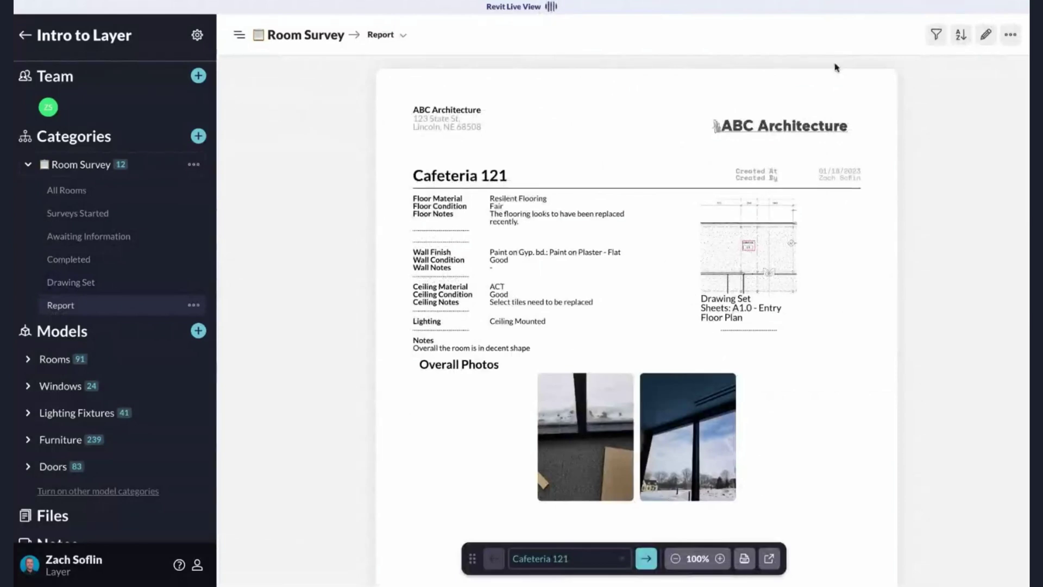
{"action": "left_click", "coordinate": [986, 34]}
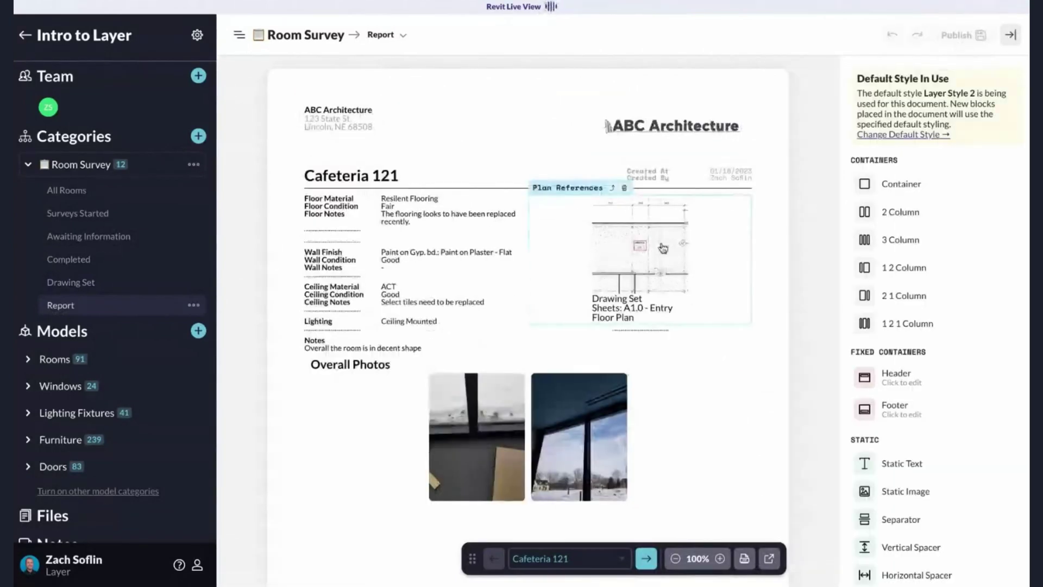
{"action": "left_click", "coordinate": [663, 248]}
{"action": "scroll", "coordinate": [917, 334], "scroll_direction": "down", "scroll_amount": 4}
{"action": "left_click", "coordinate": [877, 474]}
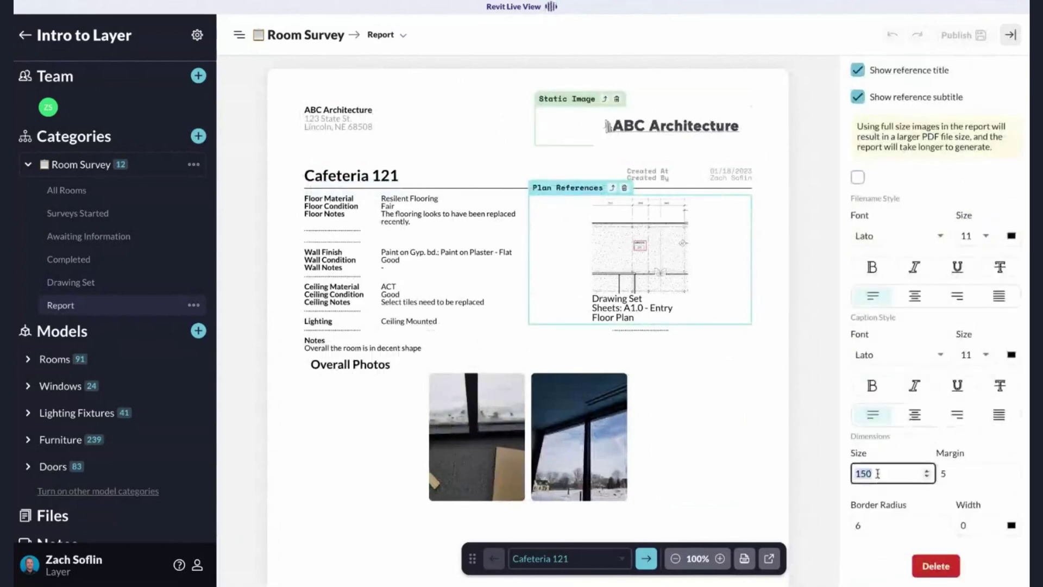
{"action": "type", "text": "250"}
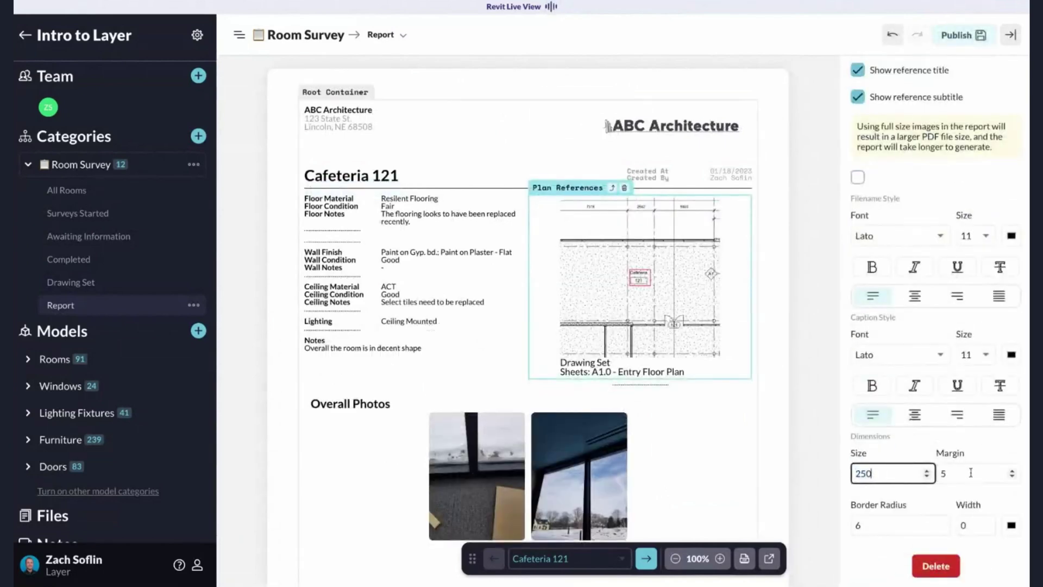
{"action": "left_click", "coordinate": [988, 523]}
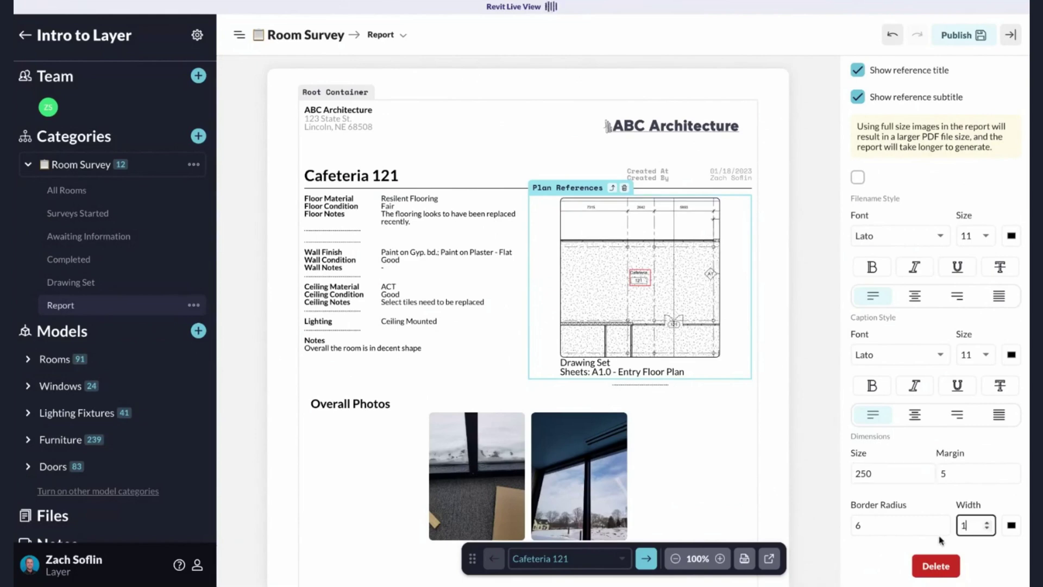
{"action": "left_click", "coordinate": [941, 529]}
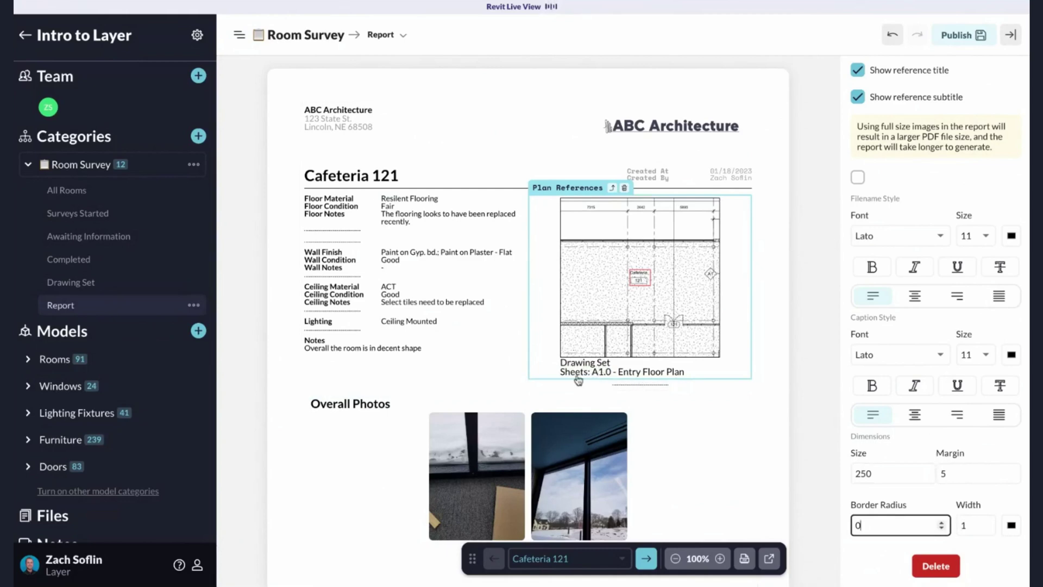
Set the Plan References caption style to Space Mono, size 9
{"action": "scroll", "coordinate": [902, 373], "scroll_direction": "up", "scroll_amount": 1}
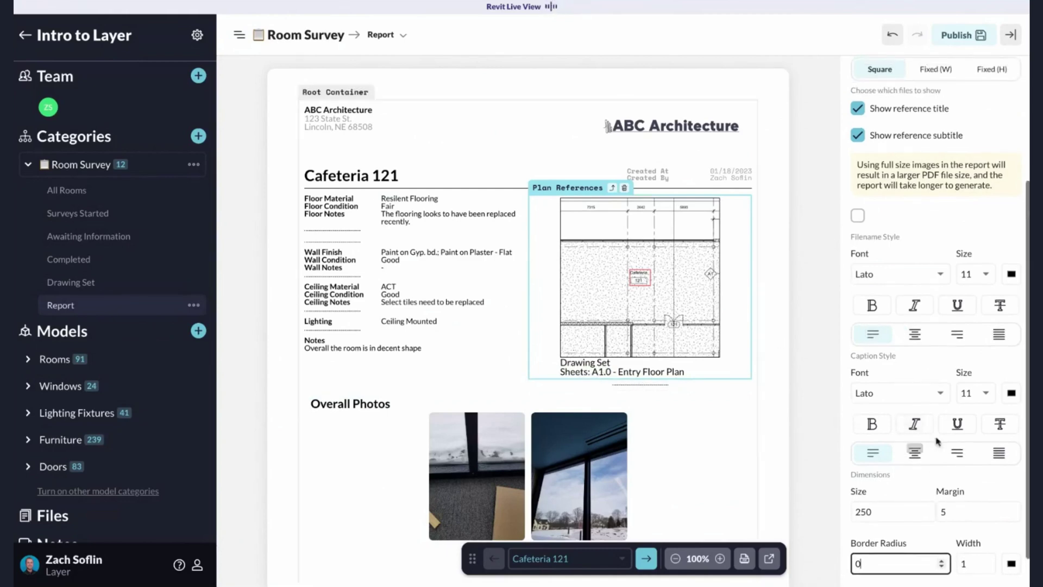
{"action": "left_click", "coordinate": [975, 393]}
{"action": "left_click", "coordinate": [965, 365]}
{"action": "left_click", "coordinate": [891, 392]}
{"action": "left_click", "coordinate": [869, 418]}
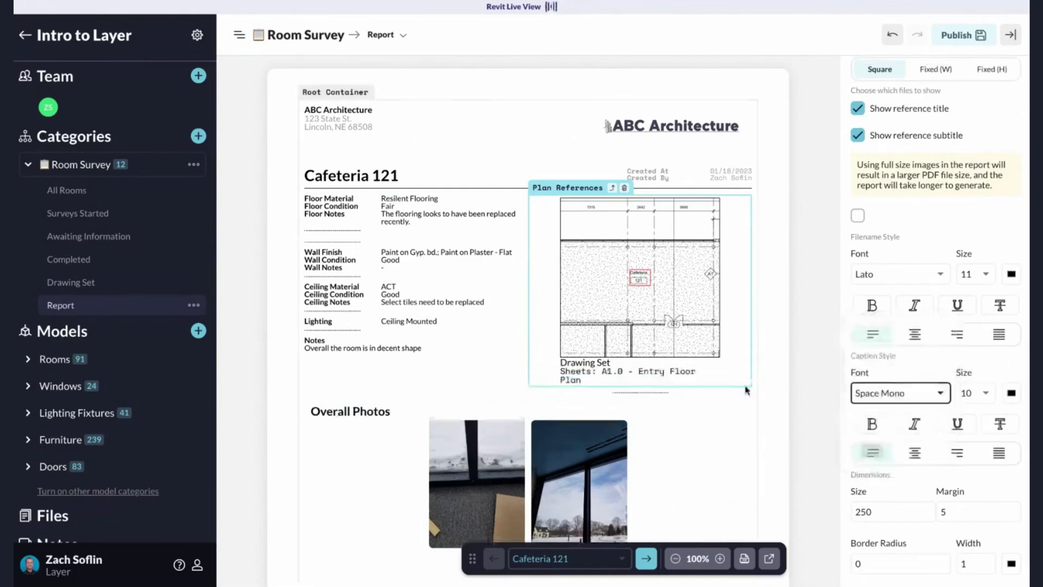
{"action": "left_click", "coordinate": [982, 395]}
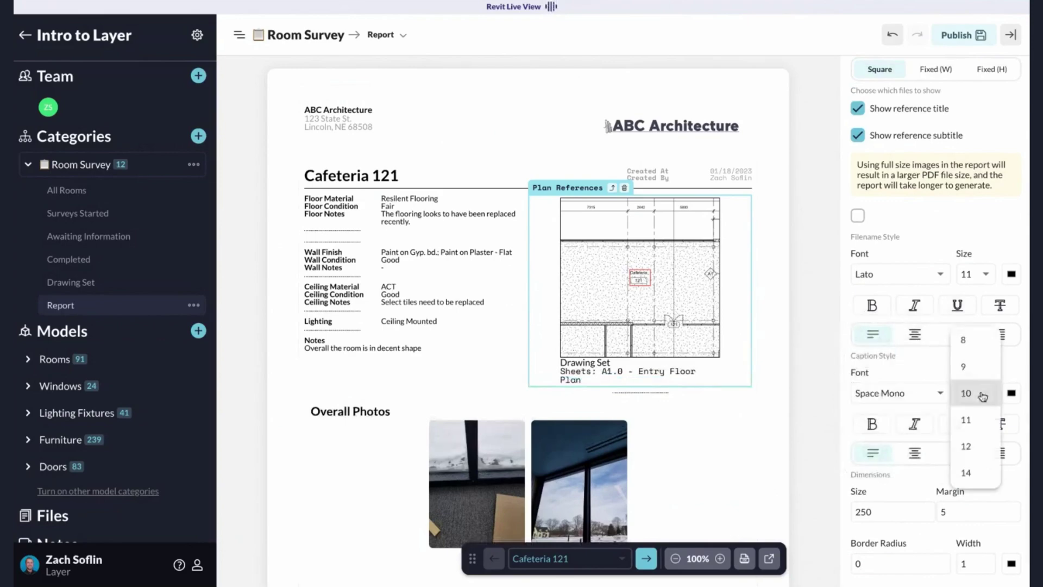
{"action": "left_click", "coordinate": [964, 366]}
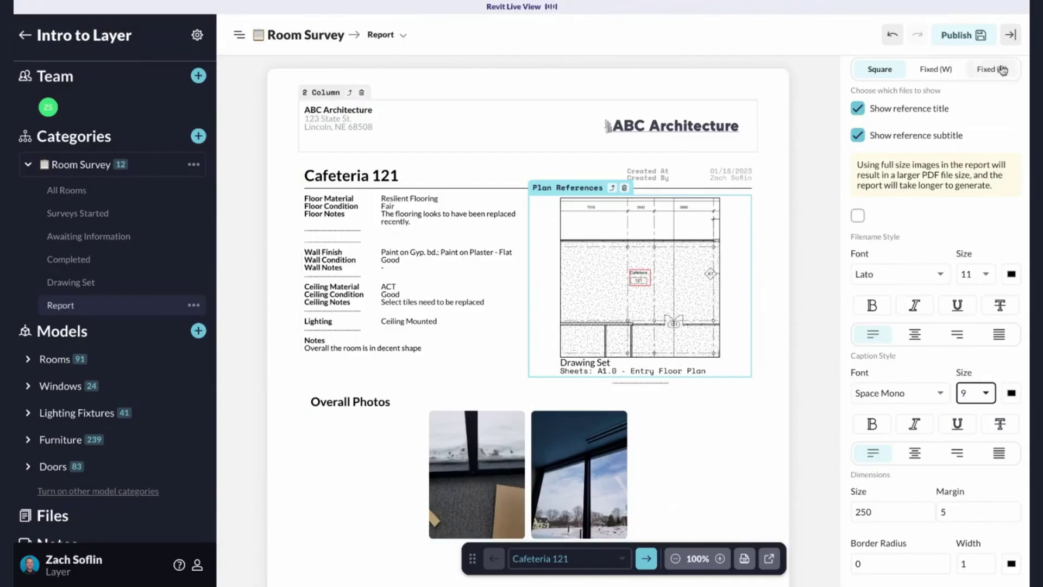
{"action": "scroll", "coordinate": [880, 120], "scroll_direction": "up", "scroll_amount": 4}
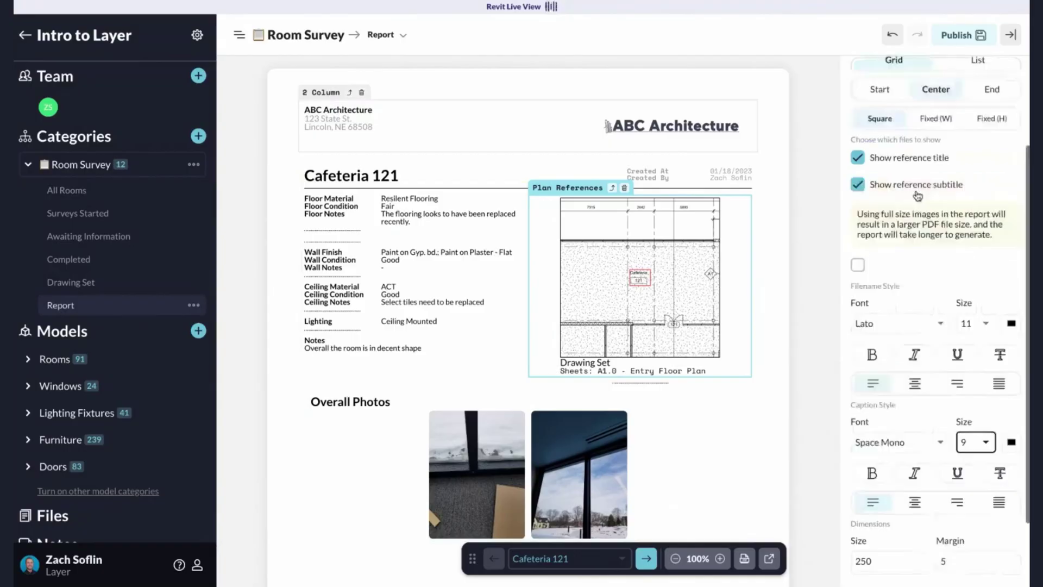
{"action": "left_click", "coordinate": [853, 78]}
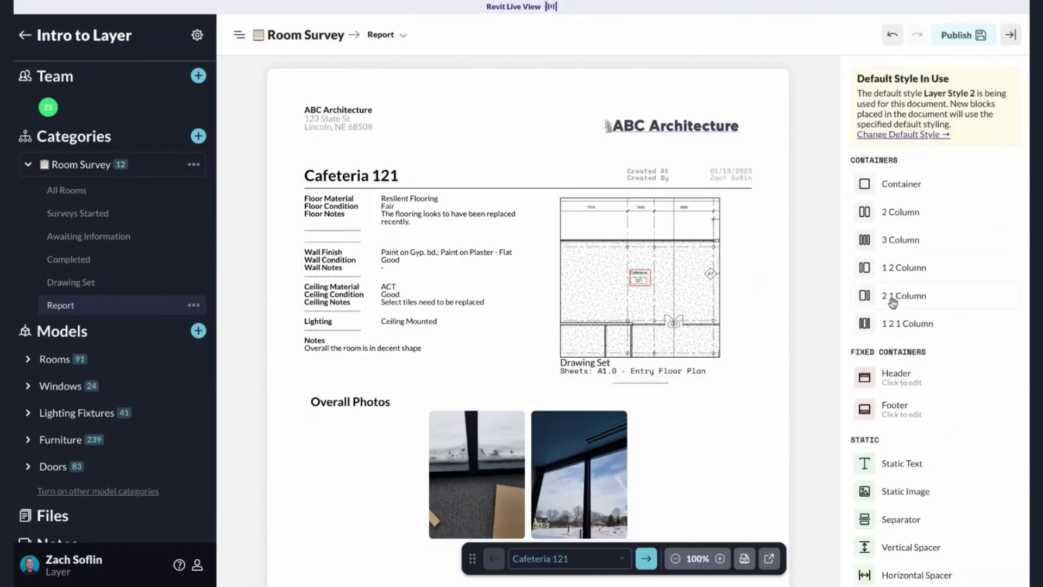
Add the Base Material field between the floor and wall fields, without automatic label width
{"action": "scroll", "coordinate": [891, 293], "scroll_direction": "down", "scroll_amount": 6}
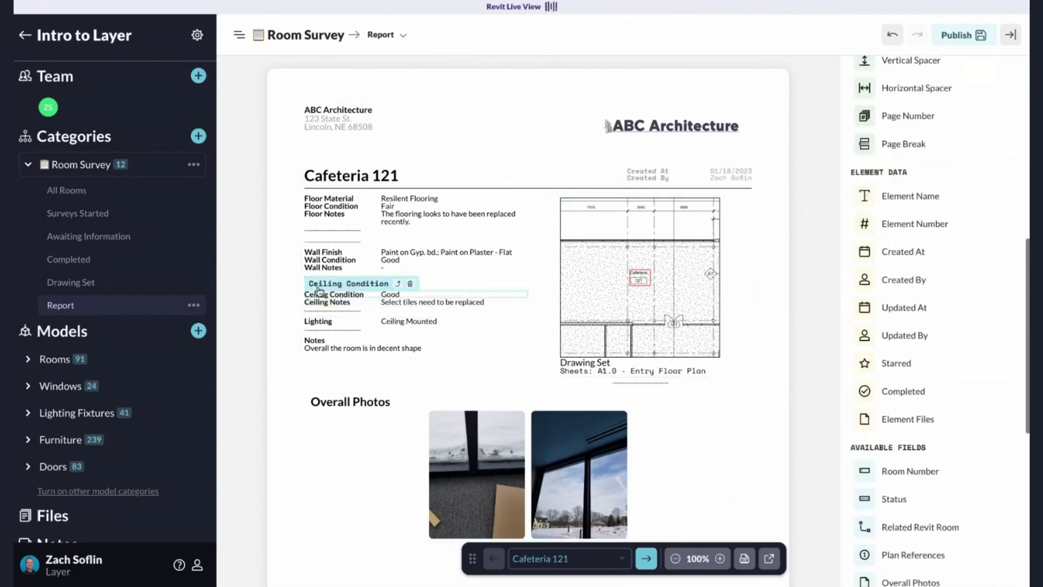
{"action": "scroll", "coordinate": [922, 364], "scroll_direction": "down", "scroll_amount": 7}
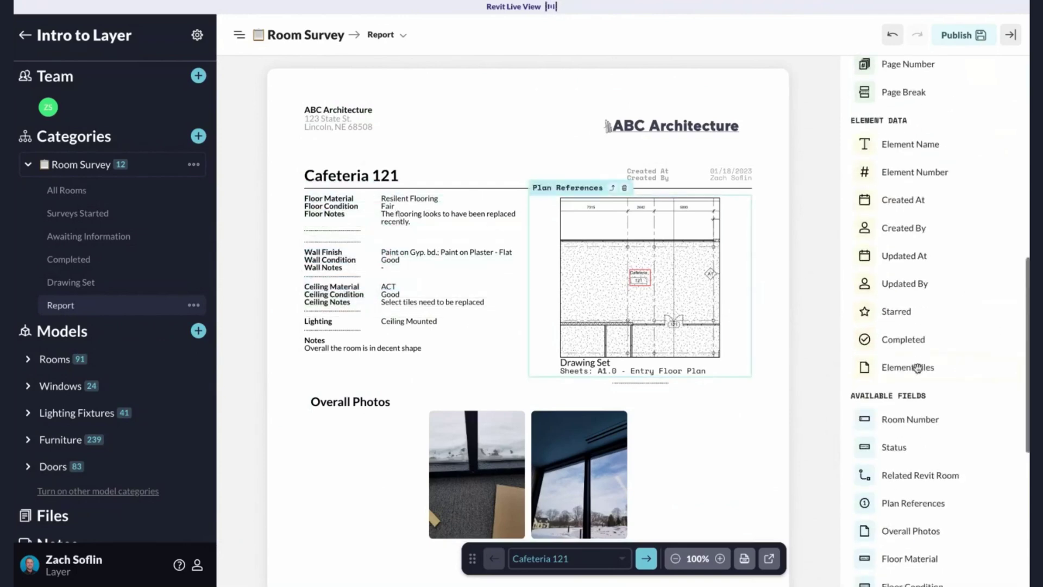
{"action": "left_click_drag", "start_coordinate": [918, 508], "coordinate": [412, 239]}
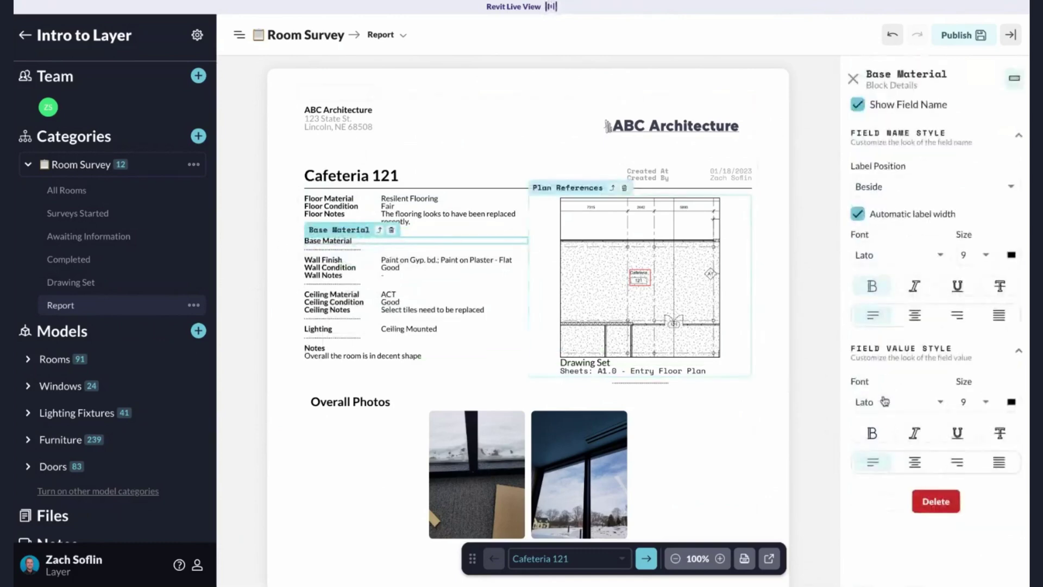
{"action": "left_click", "coordinate": [857, 214]}
{"action": "left_click", "coordinate": [853, 79]}
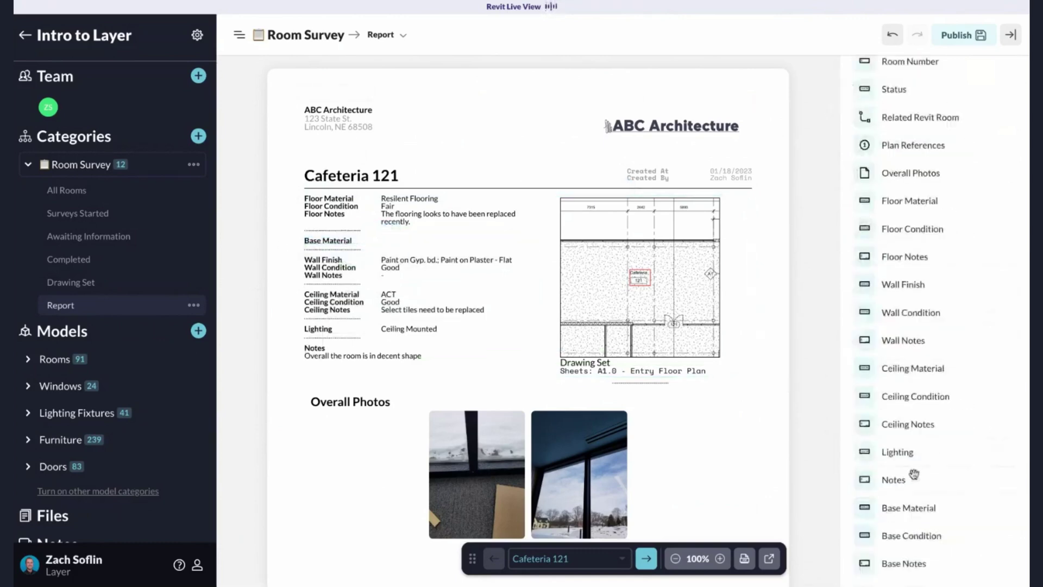
Add the Base Condition and Base Notes fields below Base Material, turning off automatic label width for both
{"action": "left_click_drag", "start_coordinate": [896, 535], "coordinate": [413, 243]}
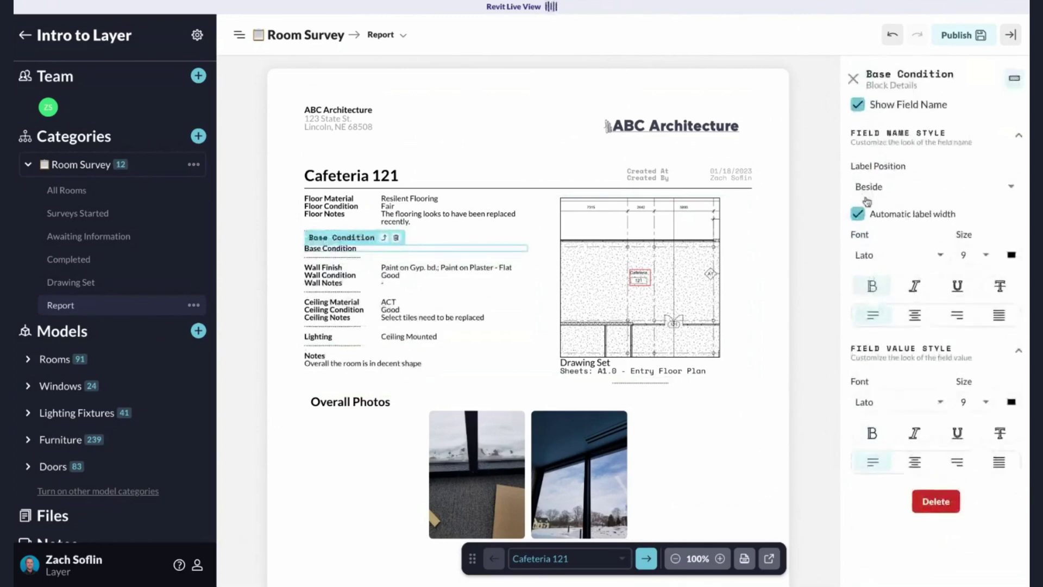
{"action": "left_click", "coordinate": [857, 213]}
{"action": "left_click", "coordinate": [854, 78]}
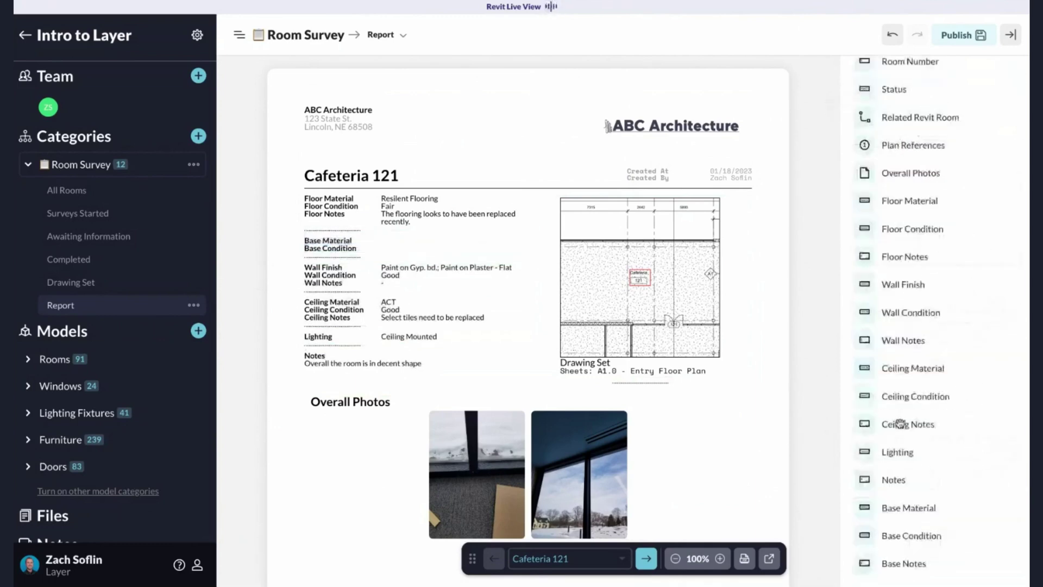
{"action": "left_click", "coordinate": [886, 564]}
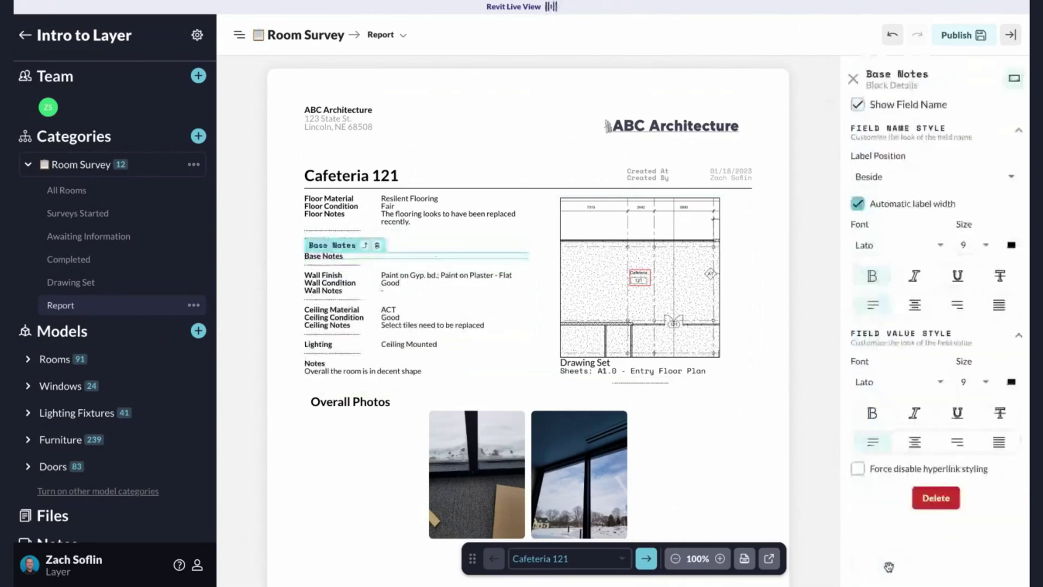
{"action": "left_click", "coordinate": [858, 203]}
{"action": "left_click", "coordinate": [854, 79]}
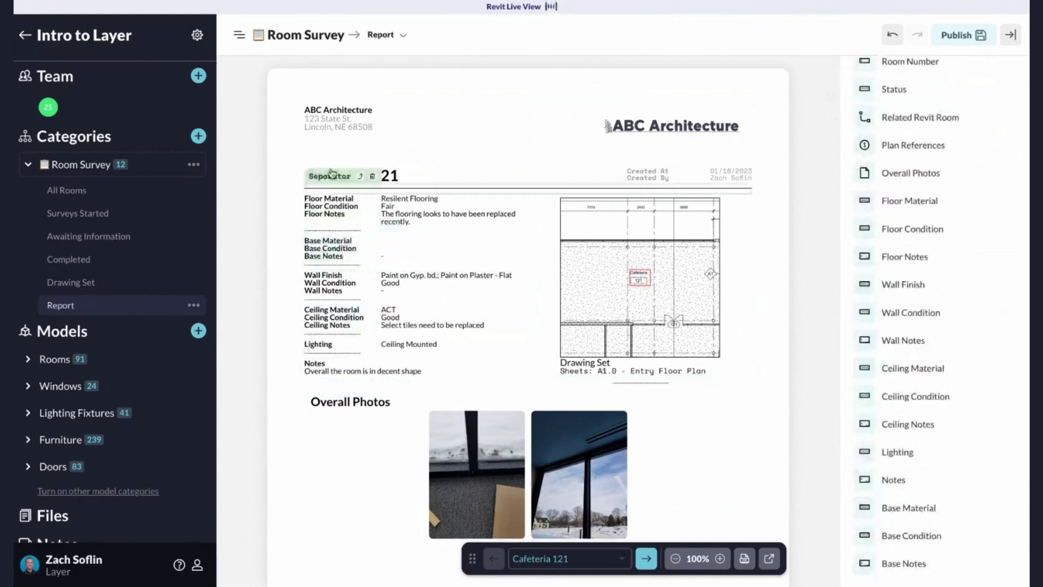
Page through the room reports up to Office 127 and examine the base fields, plan reference and photos
{"action": "left_click", "coordinate": [646, 560]}
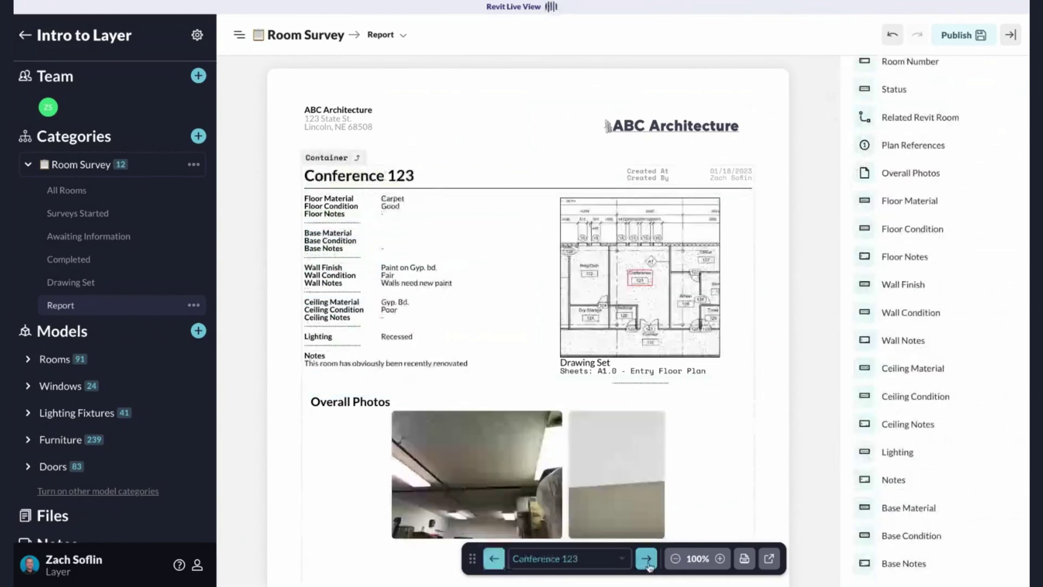
{"action": "left_click", "coordinate": [651, 565]}
{"action": "left_click", "coordinate": [651, 565]}
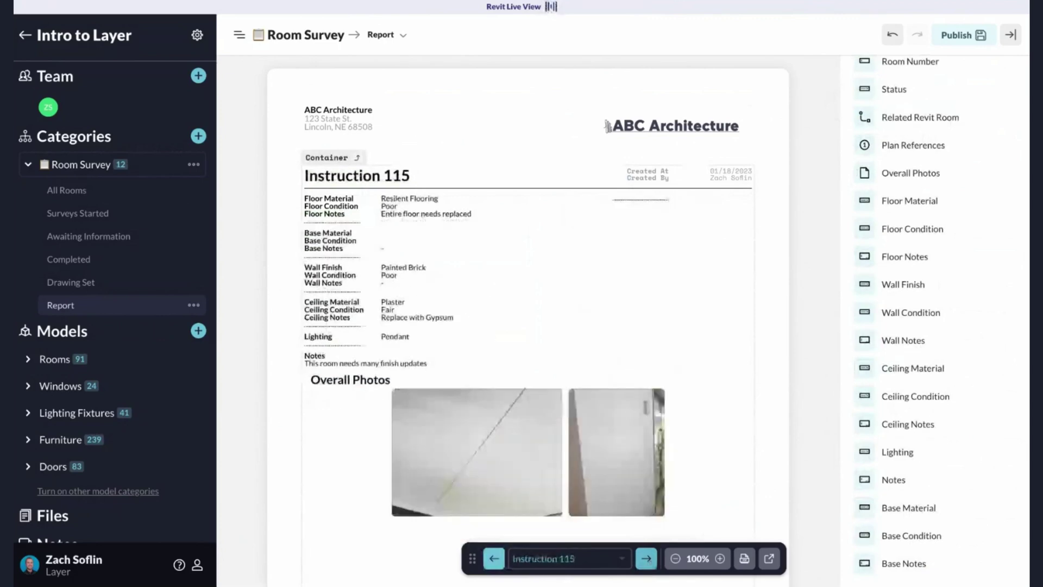
{"action": "left_click", "coordinate": [646, 558]}
{"action": "left_click", "coordinate": [646, 559]}
{"action": "left_click", "coordinate": [647, 559]}
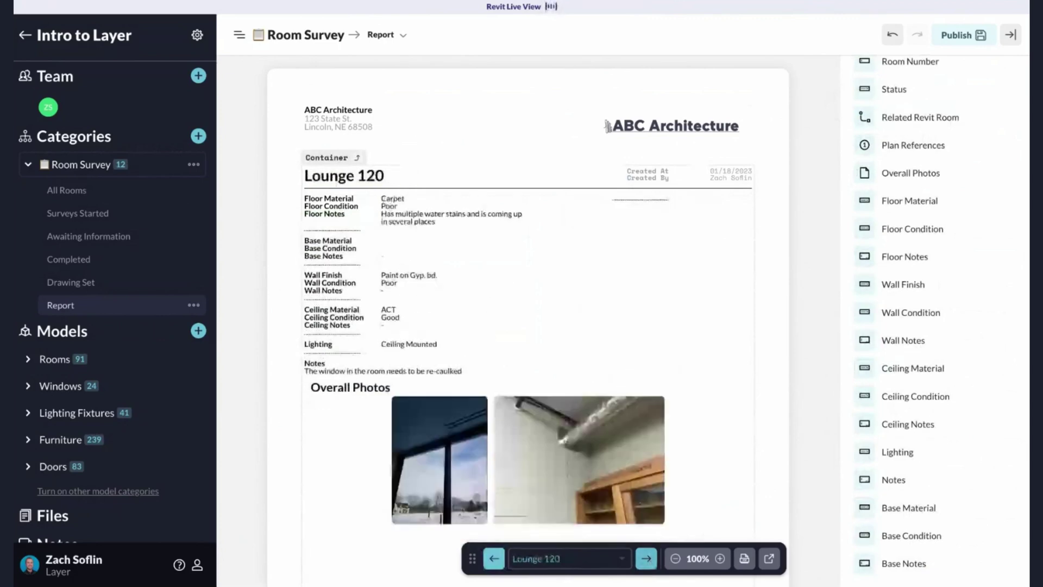
{"action": "left_click", "coordinate": [647, 558]}
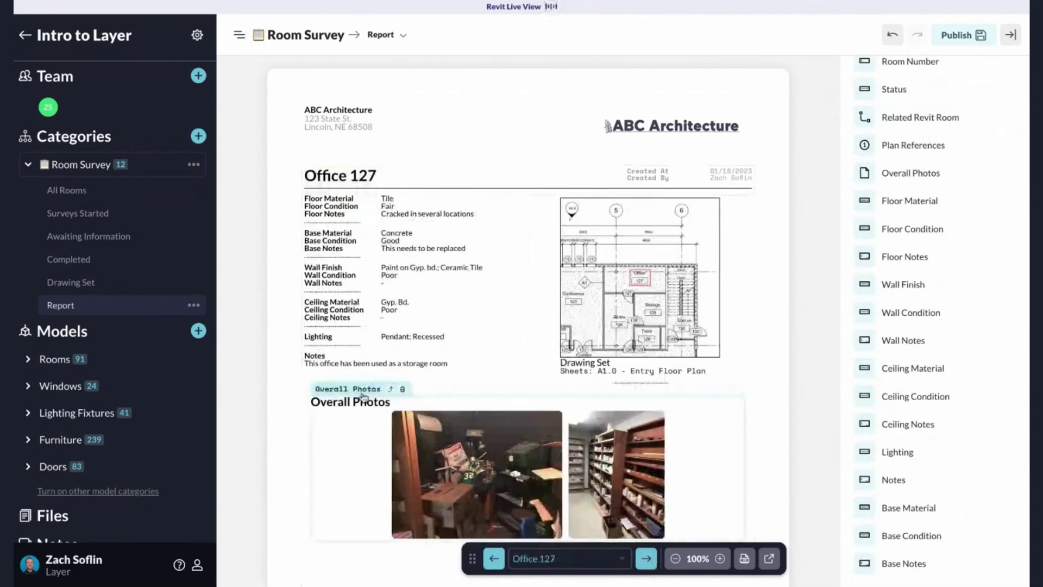
{"action": "scroll", "coordinate": [394, 299], "scroll_direction": "down", "scroll_amount": 1}
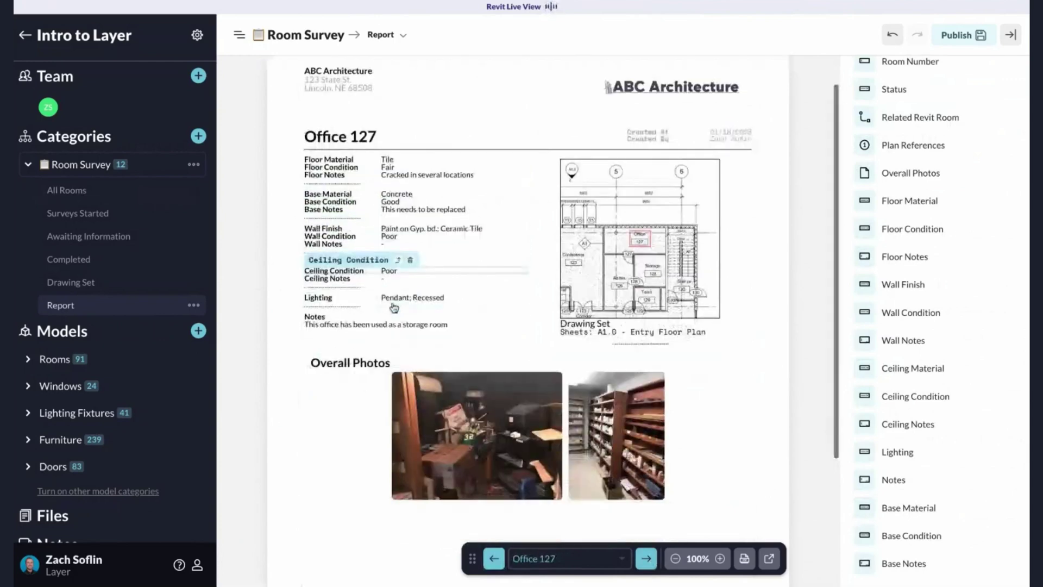
{"action": "scroll", "coordinate": [394, 299], "scroll_direction": "up", "scroll_amount": 1}
{"action": "scroll", "coordinate": [395, 299], "scroll_direction": "down", "scroll_amount": 1}
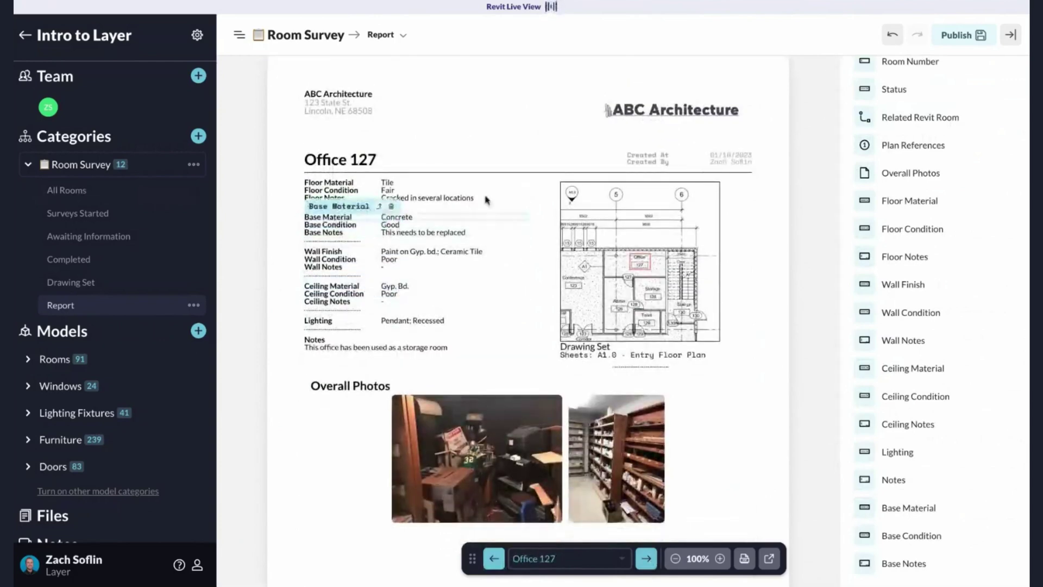
Publish the updated report and exit edit mode
{"action": "left_click", "coordinate": [964, 34]}
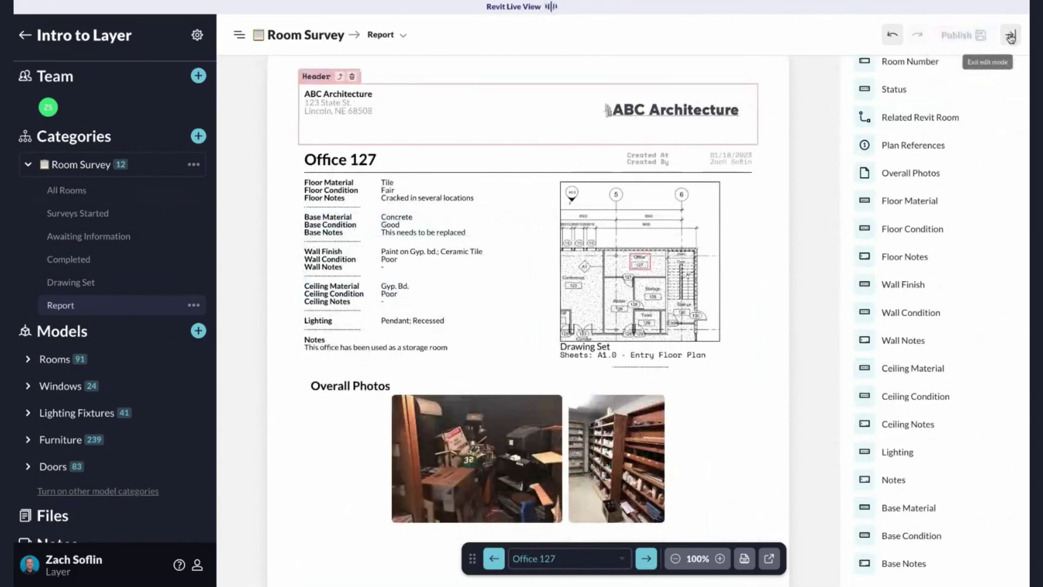
{"action": "left_click", "coordinate": [1011, 36]}
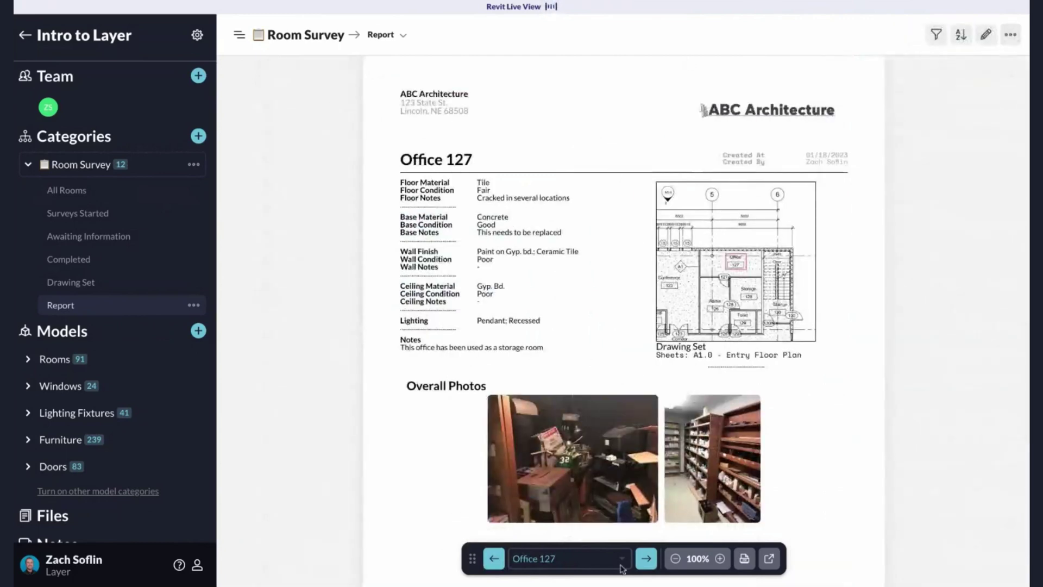
{"action": "left_click", "coordinate": [674, 558]}
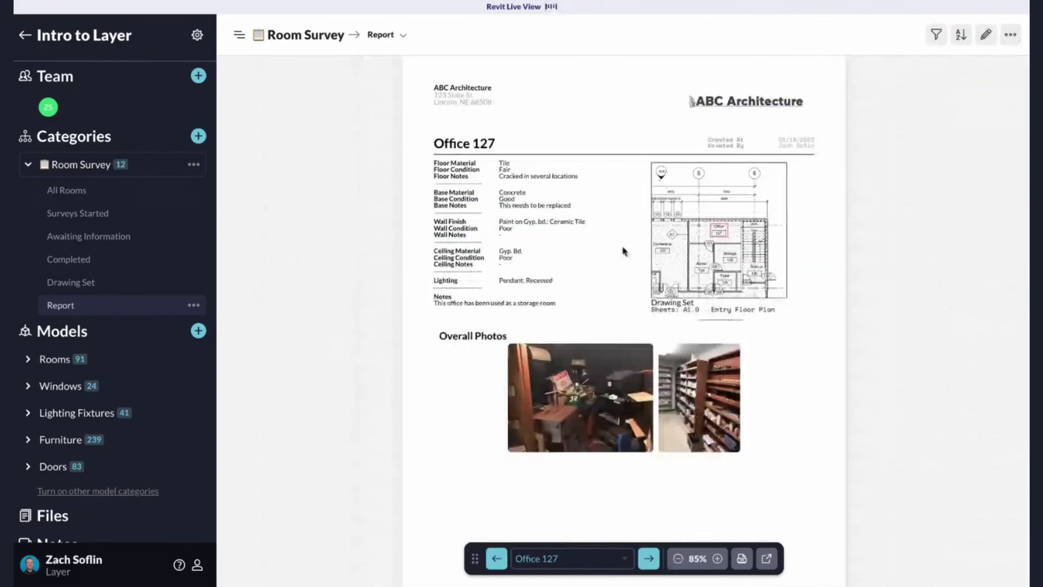
{"action": "scroll", "coordinate": [624, 237], "scroll_direction": "up", "scroll_amount": 1}
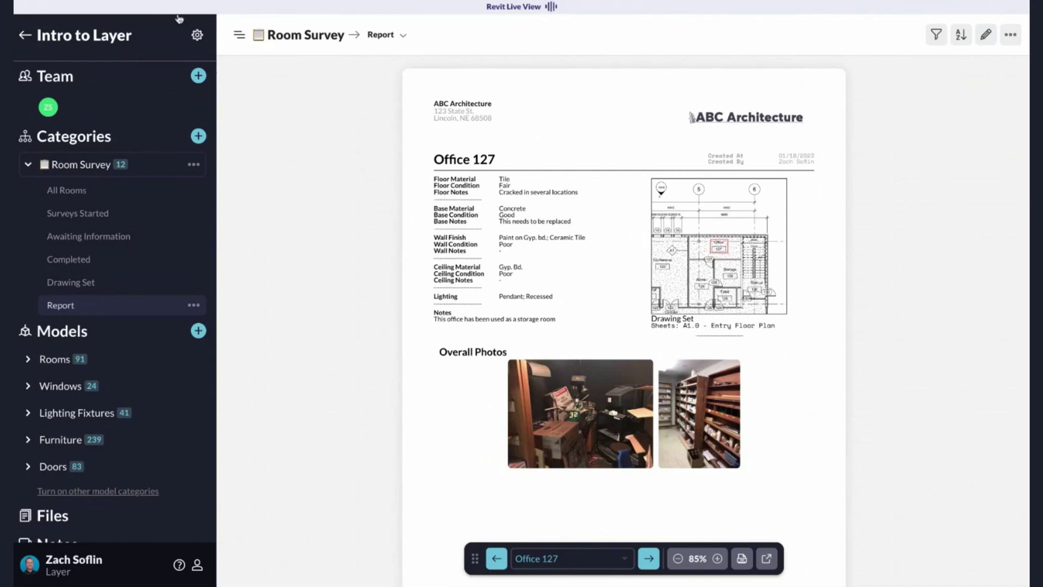
Look over the project's admin and data options, including creating a template from the project, and collapse the Room Survey category
{"action": "left_click", "coordinate": [197, 35]}
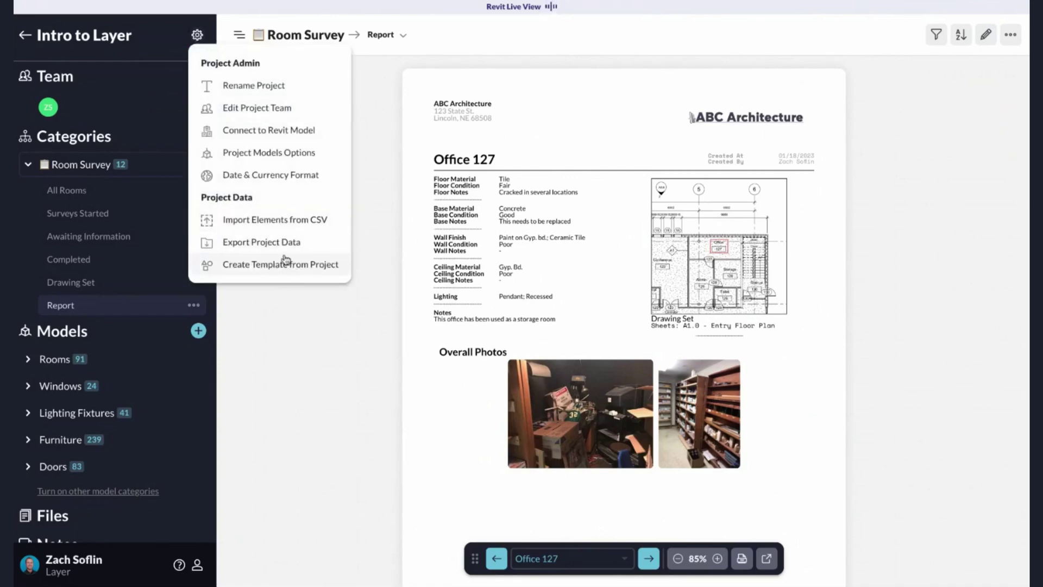
{"action": "left_click", "coordinate": [103, 132]}
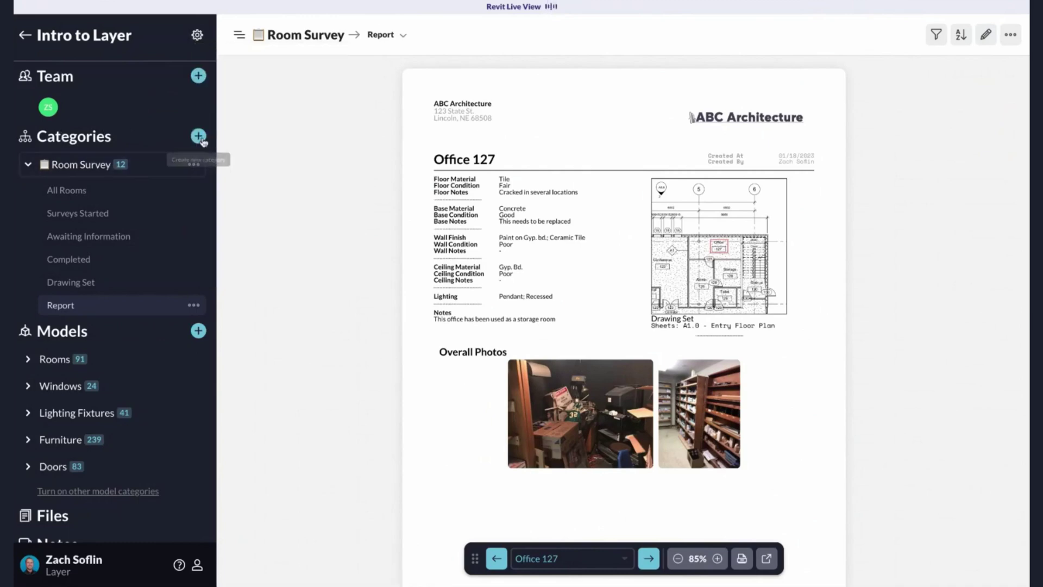
{"action": "left_click", "coordinate": [27, 166]}
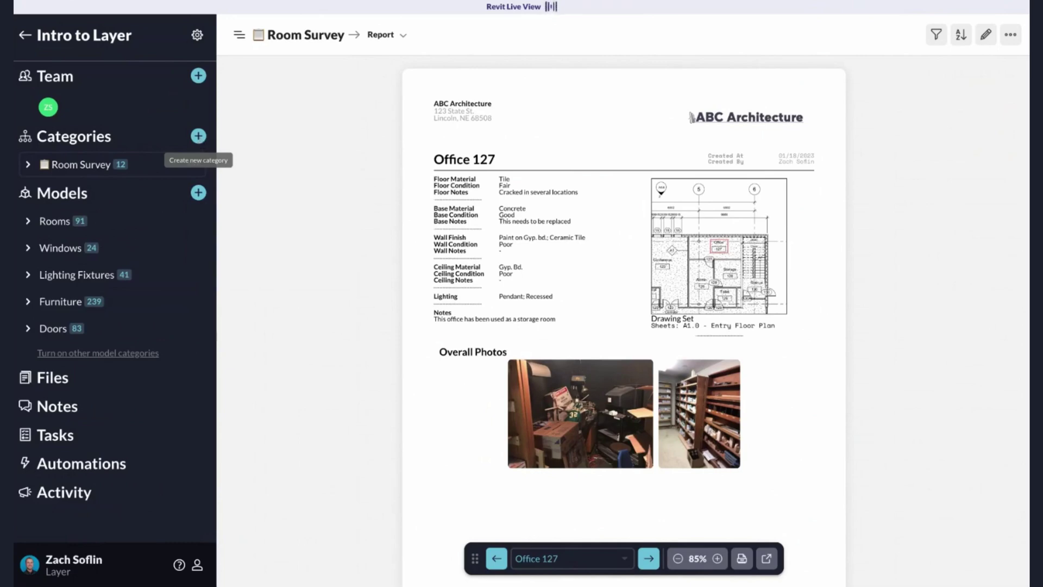
Create new project categories by applying the Layer template Room Data Sheets, and dismiss the introductory tour
{"action": "left_click", "coordinate": [198, 135]}
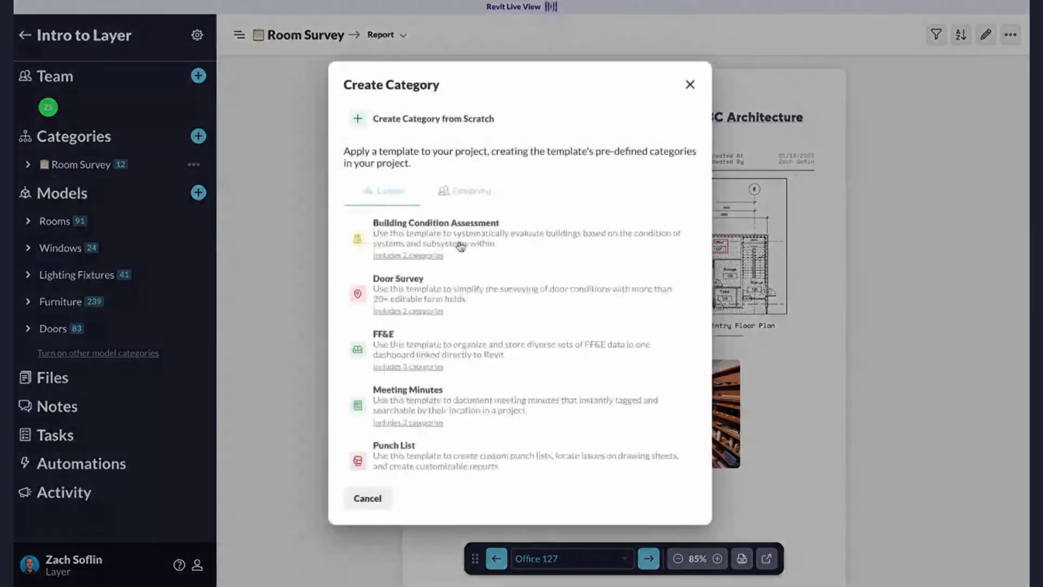
{"action": "scroll", "coordinate": [453, 353], "scroll_direction": "down", "scroll_amount": 2}
{"action": "scroll", "coordinate": [453, 353], "scroll_direction": "down", "scroll_amount": 1}
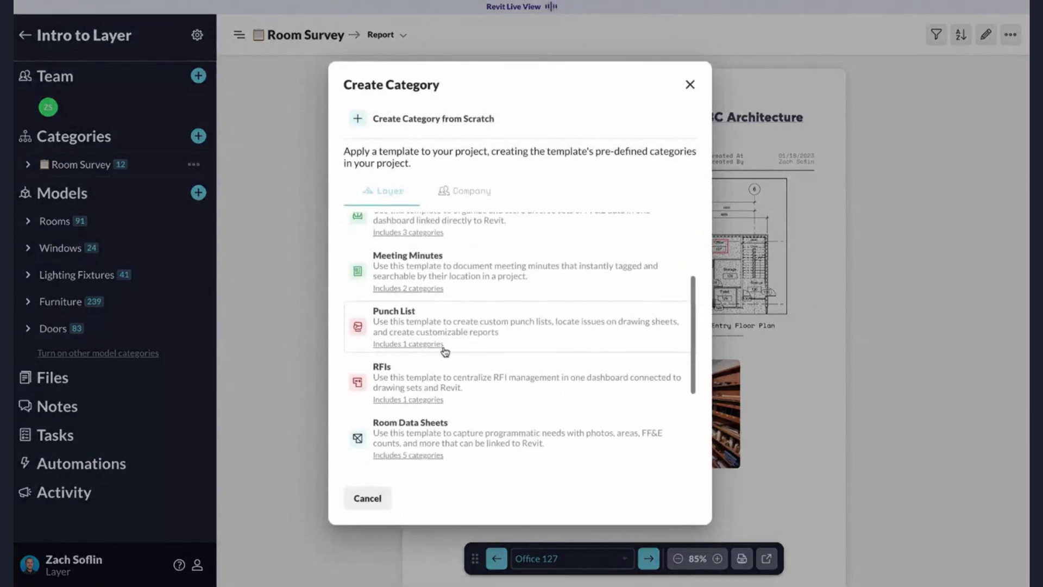
{"action": "scroll", "coordinate": [452, 356], "scroll_direction": "down", "scroll_amount": 3}
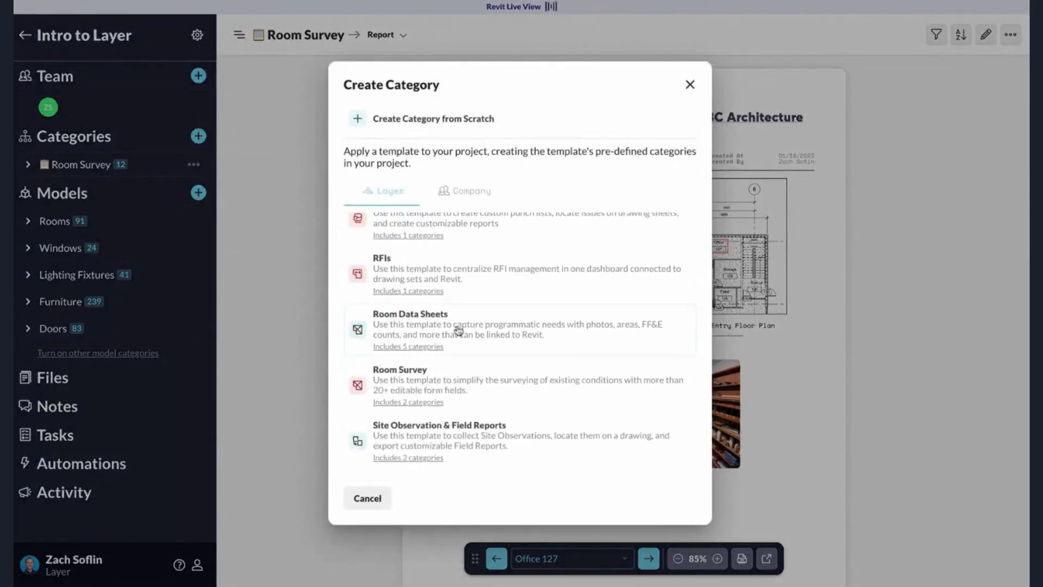
{"action": "left_click", "coordinate": [425, 329]}
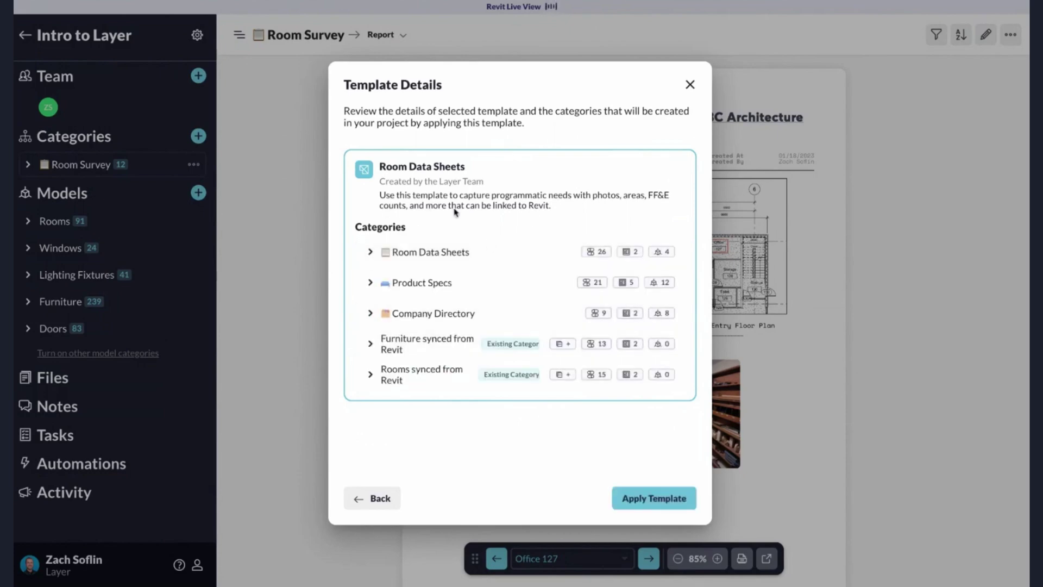
{"action": "left_click", "coordinate": [643, 504]}
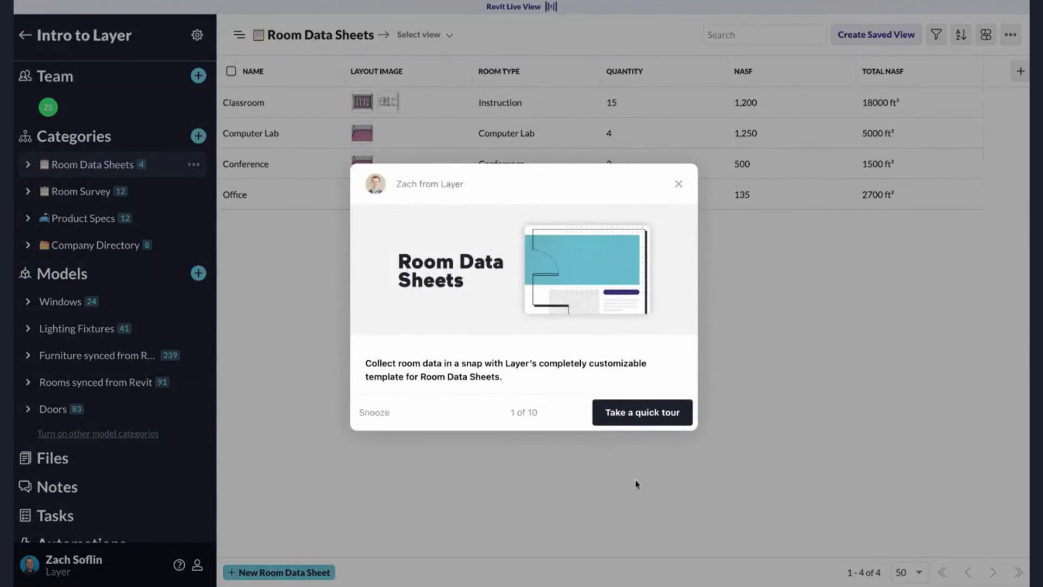
{"action": "left_click", "coordinate": [686, 184]}
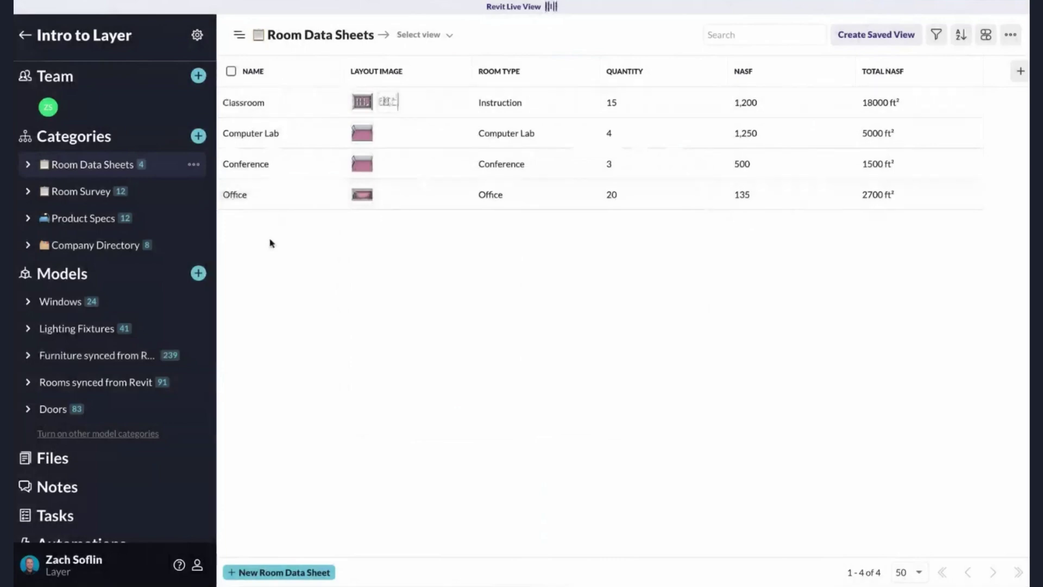
Examine the Classroom room data sheet's fields down to Revit Model Validation, including the full list of rooms from the model, and close it
{"action": "left_click", "coordinate": [267, 103]}
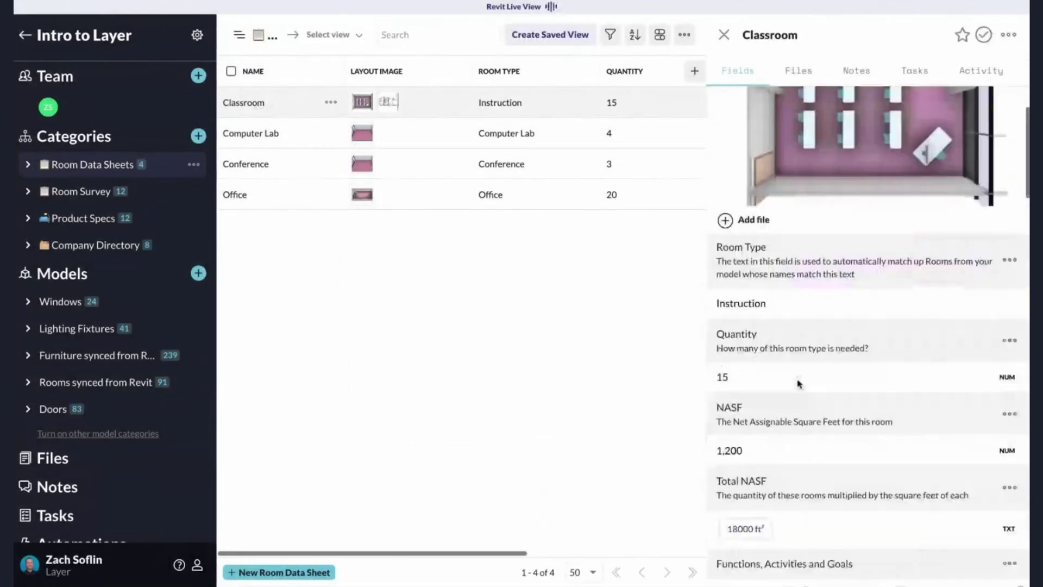
{"action": "scroll", "coordinate": [797, 384], "scroll_direction": "down", "scroll_amount": 8}
{"action": "scroll", "coordinate": [793, 357], "scroll_direction": "down", "scroll_amount": 20}
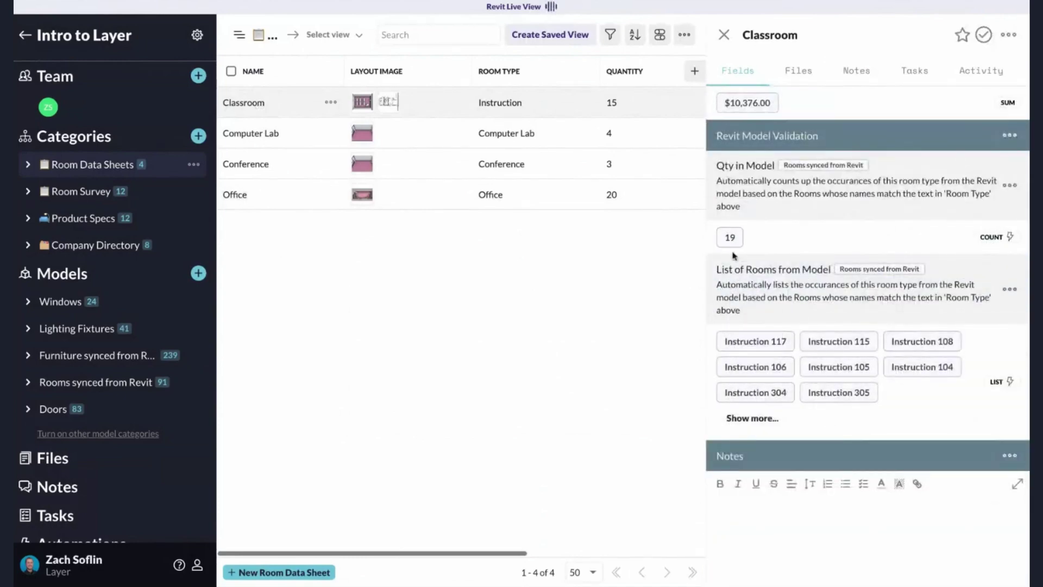
{"action": "left_click", "coordinate": [753, 418]}
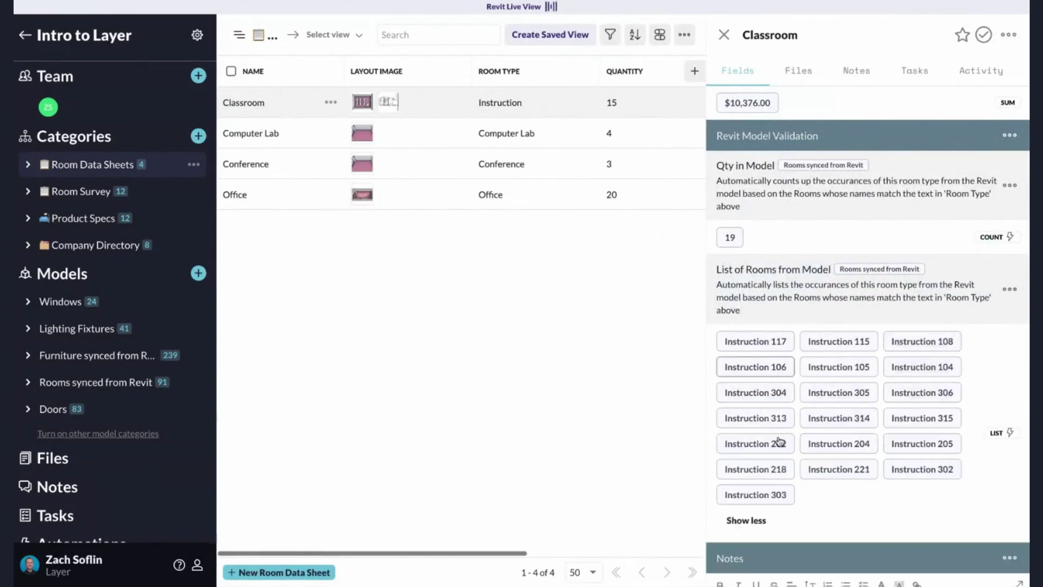
{"action": "left_click", "coordinate": [724, 35]}
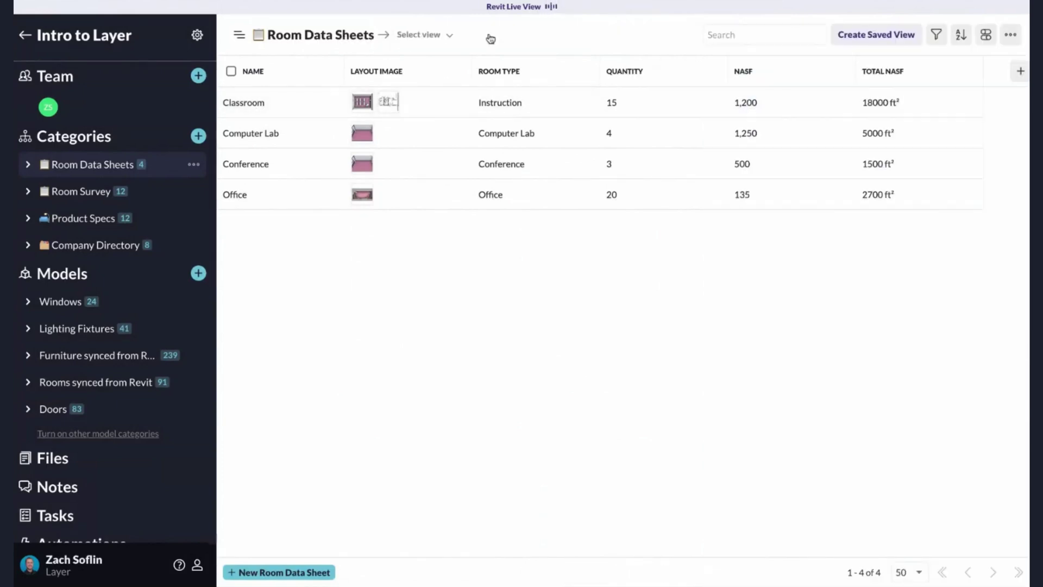